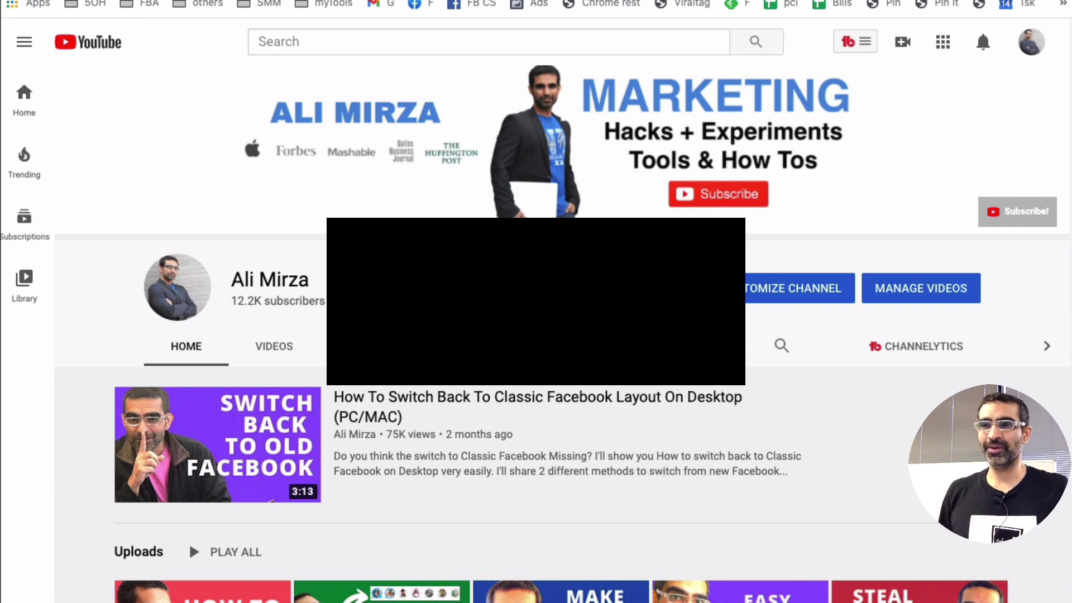
Open the channel's YouTube Studio dashboard and review subscribers, analytics summary and latest video performance
scroll(698, 394, "down", 7)
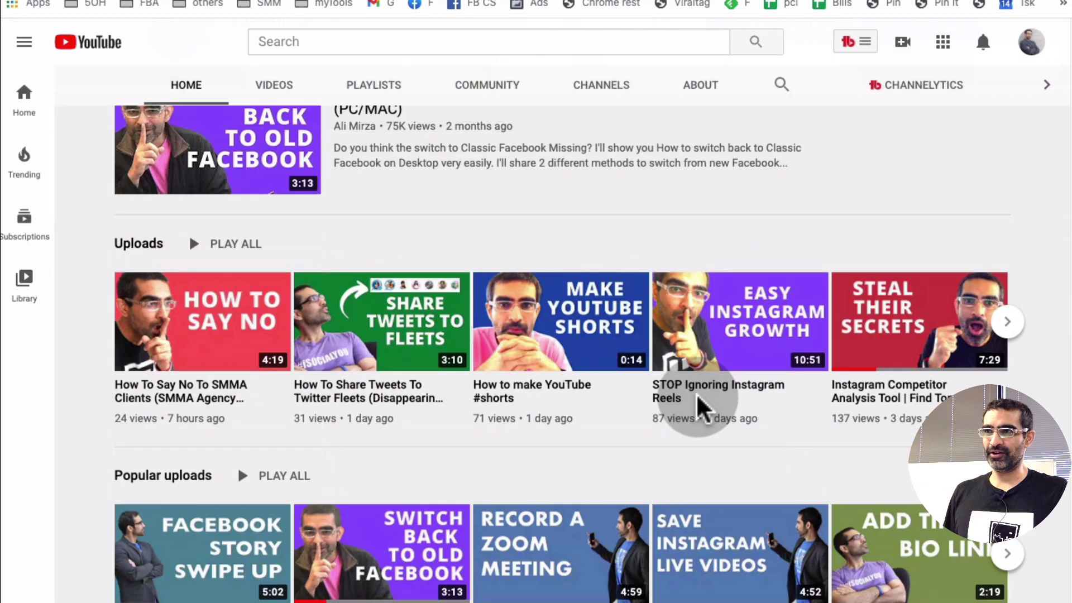
scroll(704, 392, "up", 7)
scroll(538, 383, "down", 12)
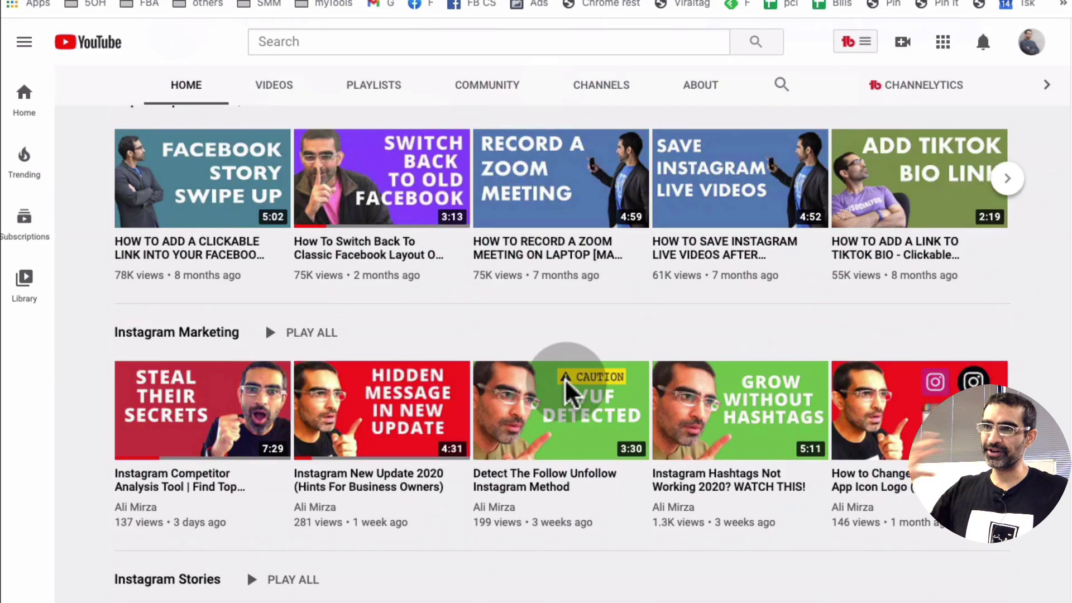
scroll(826, 299, "up", 12)
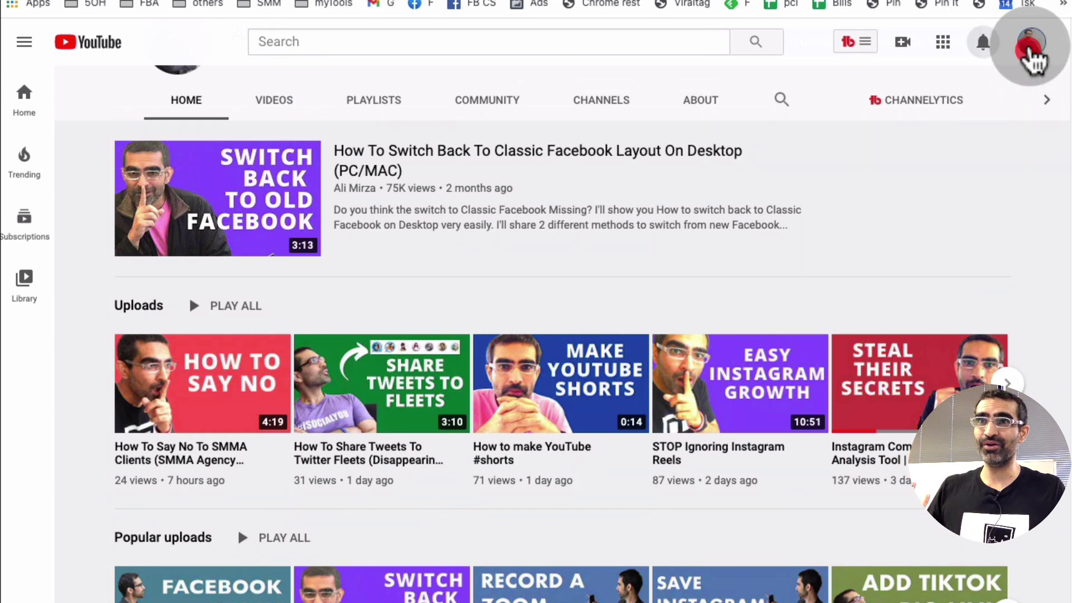
left_click(1029, 50)
left_click(897, 205)
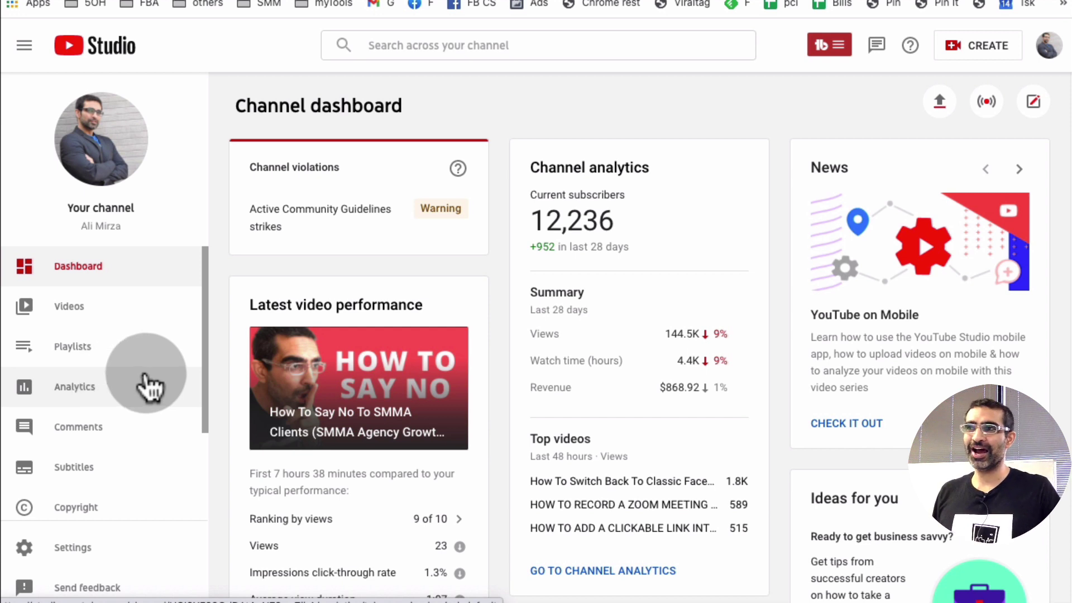
scroll(146, 386, "down", 1)
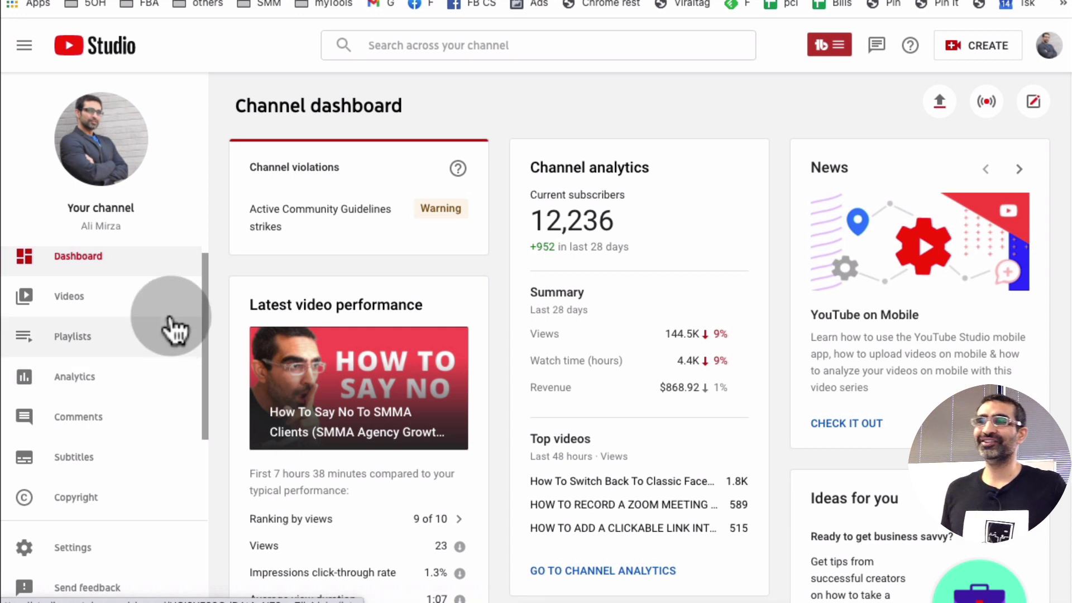
scroll(167, 329, "down", 3)
scroll(190, 342, "up", 3)
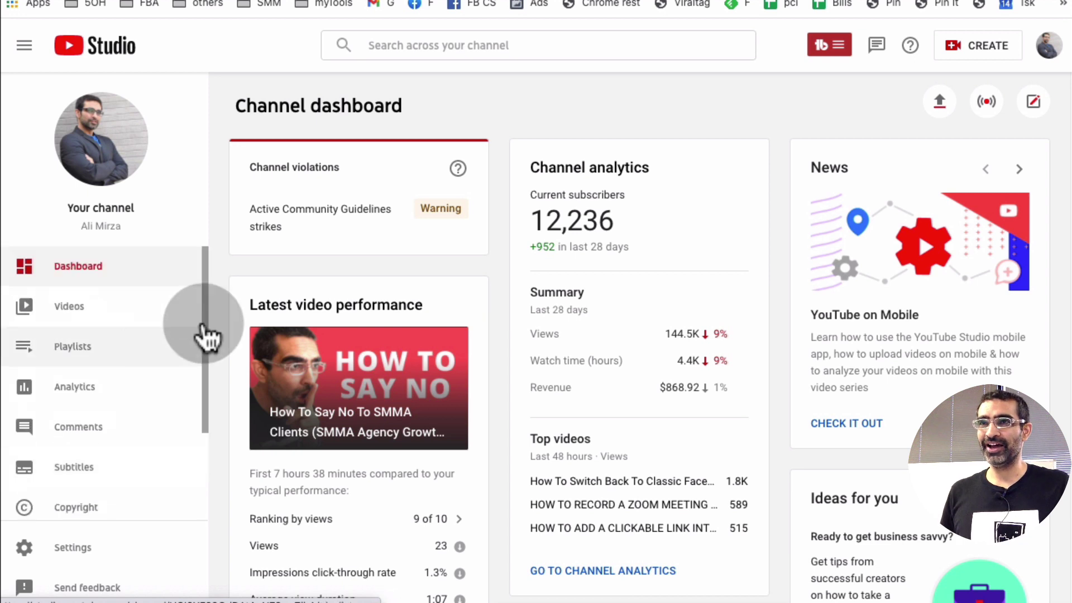
left_click(1047, 45)
Back on YouTube, search for 'social media examiner' using the suggestion from 'social media e'
left_click(940, 147)
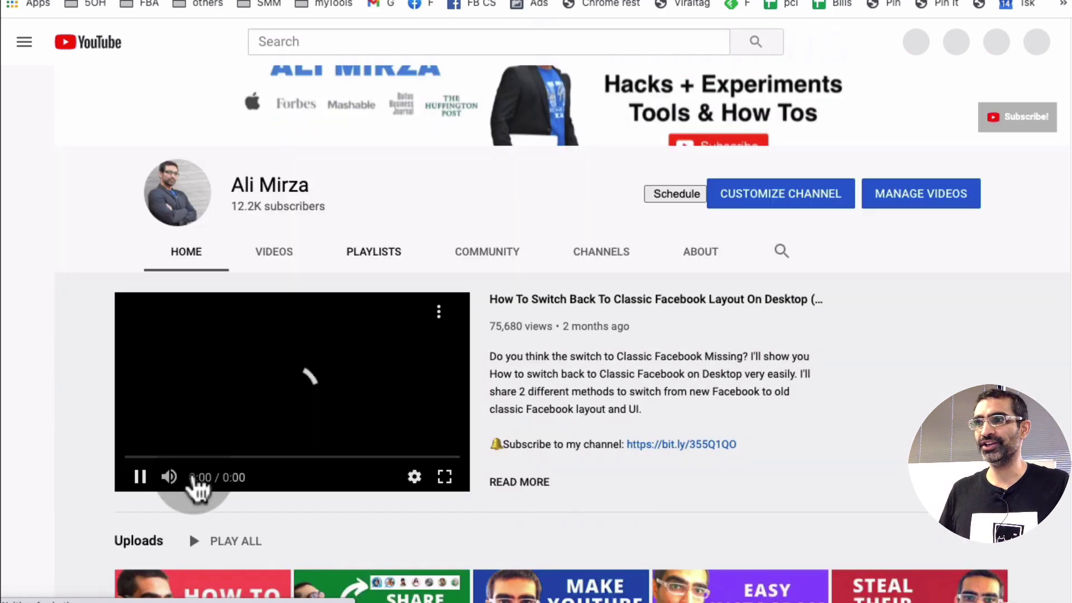
left_click(138, 476)
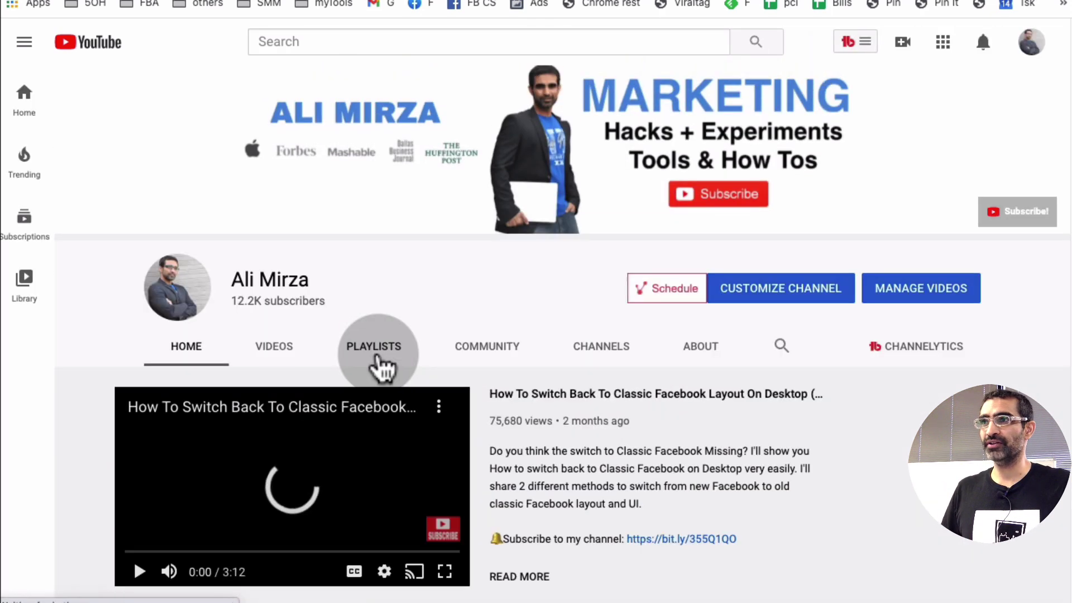
left_click(357, 42)
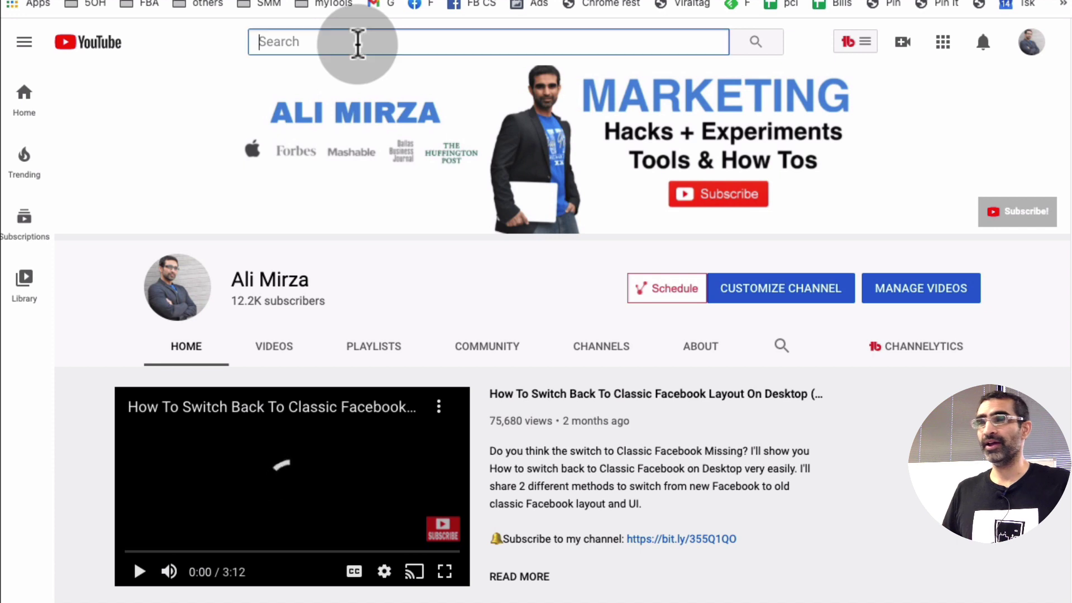
type("s")
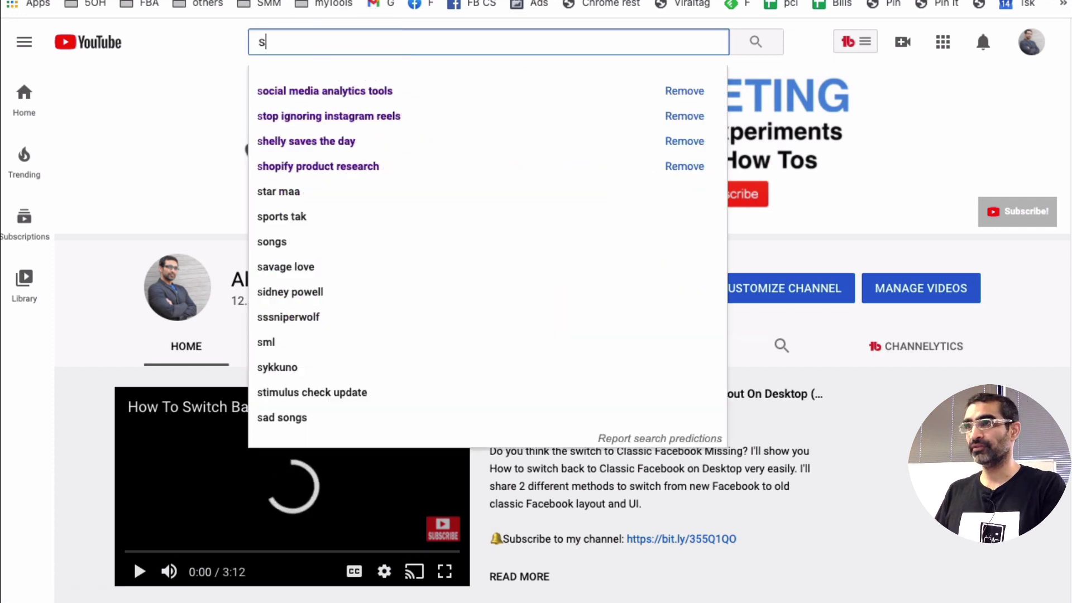
type("ocial media e")
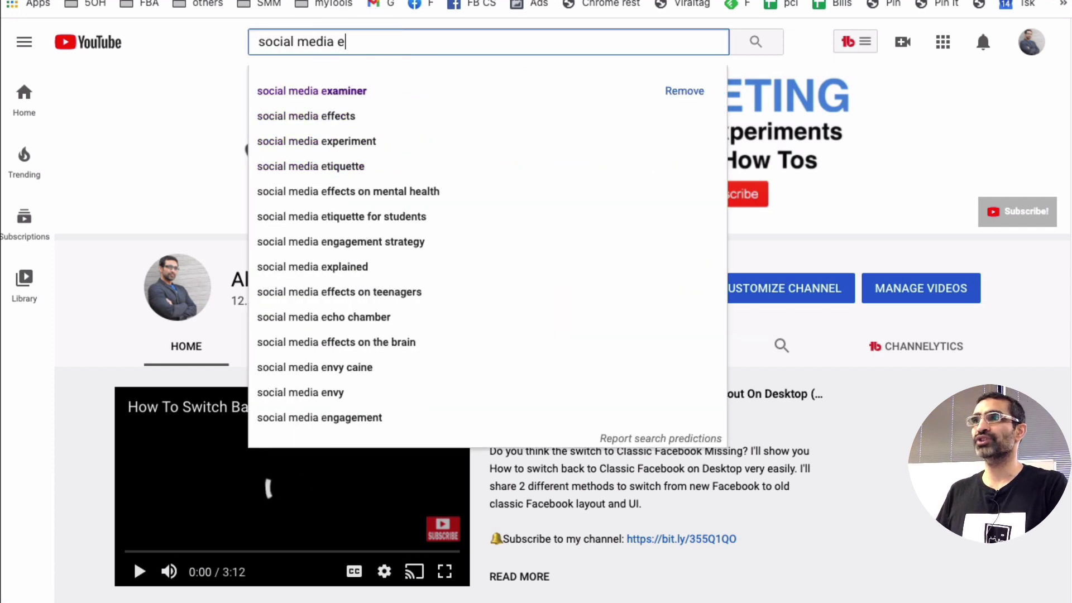
key("Down")
key("Return")
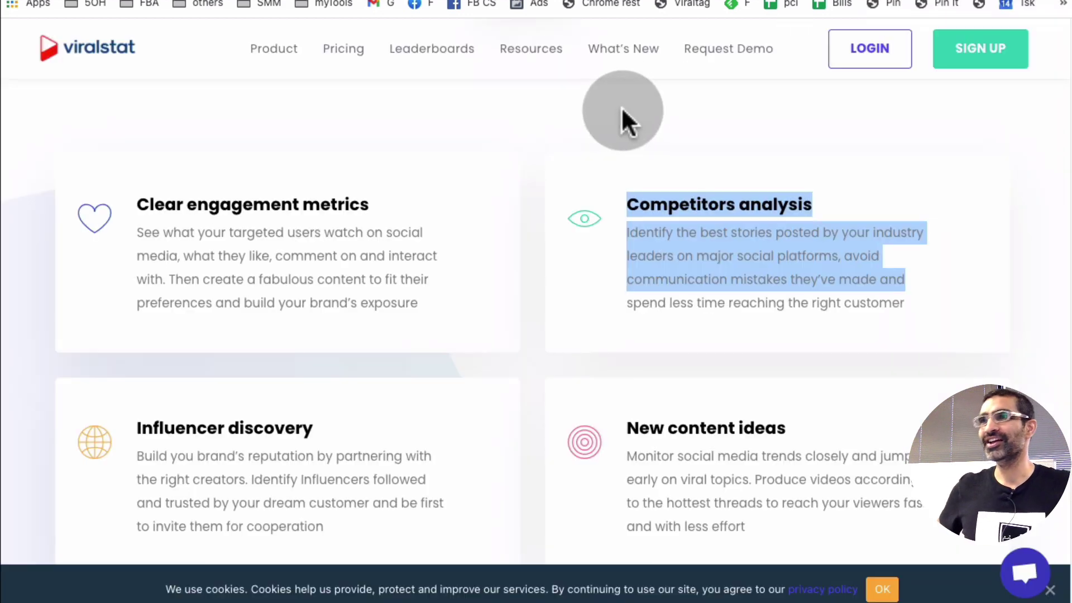
Scroll through the ViralStat homepage's feature cards
scroll(589, 143, "up", 10)
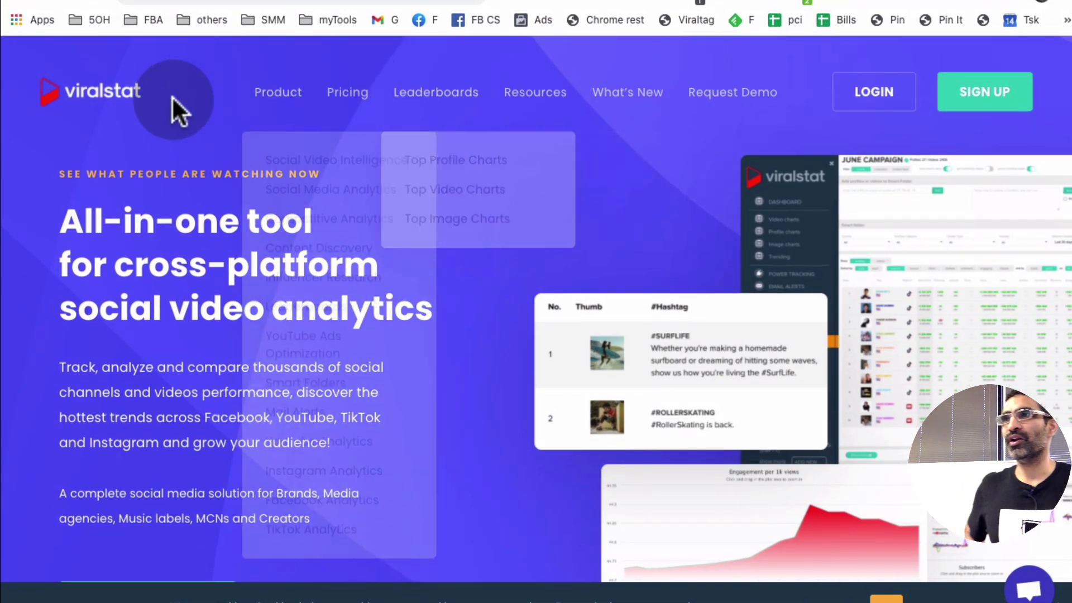
left_click(119, 106)
scroll(542, 277, "down", 1)
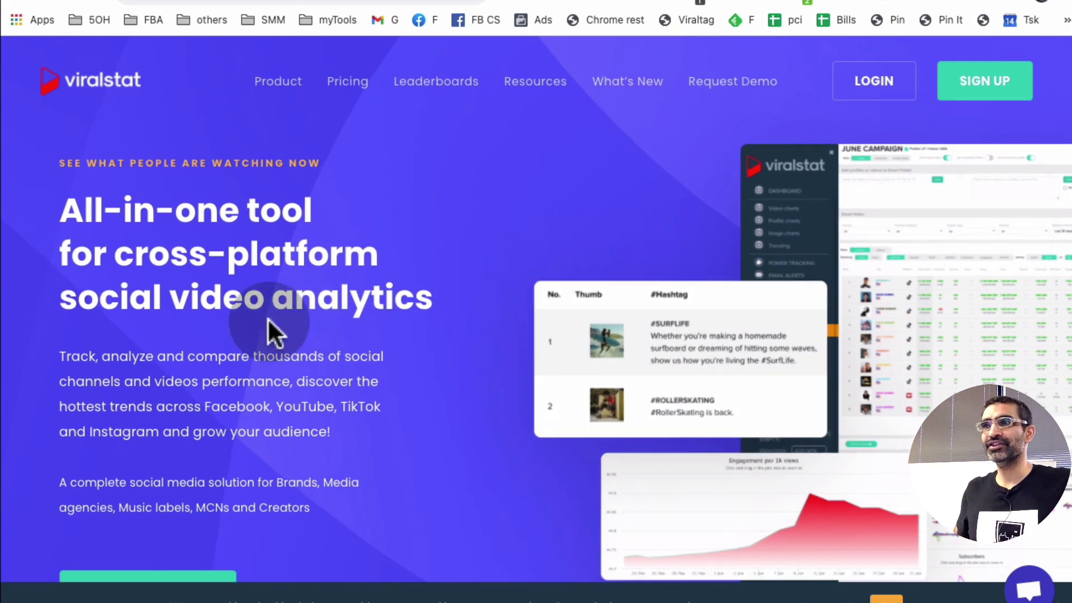
left_click(300, 308)
left_click(371, 316)
scroll(376, 315, "down", 12)
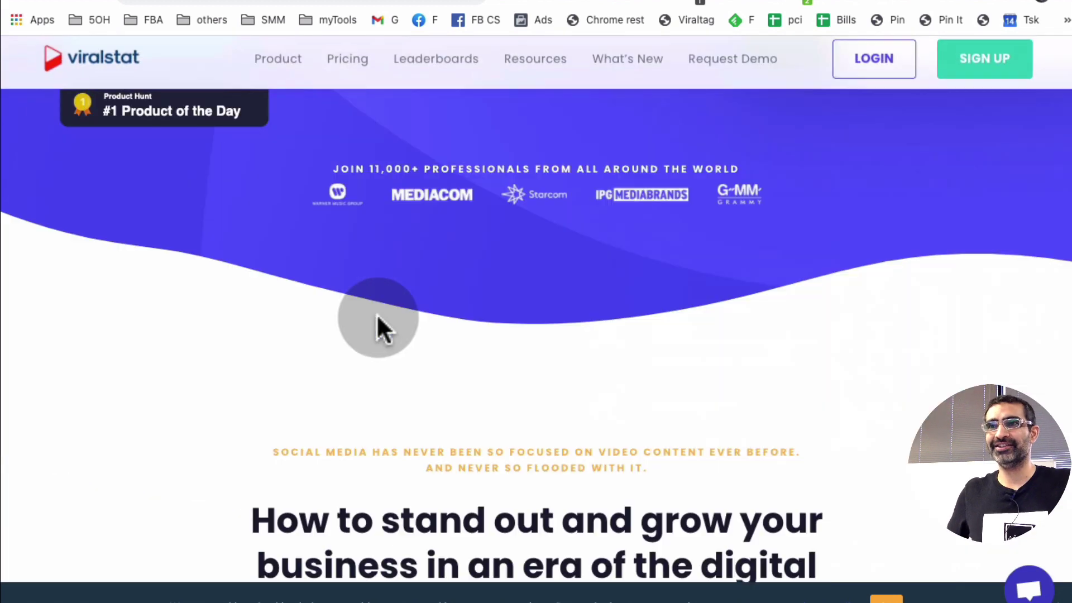
scroll(487, 318, "down", 3)
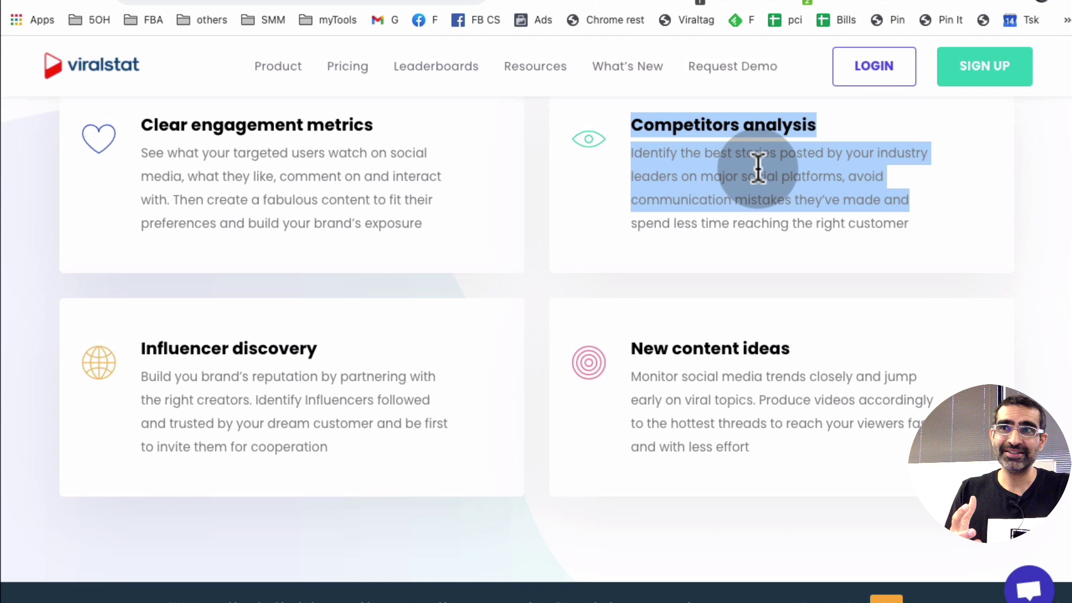
Look over the Competitors analysis feature, then bring up the ViralStat login page
left_click(818, 167)
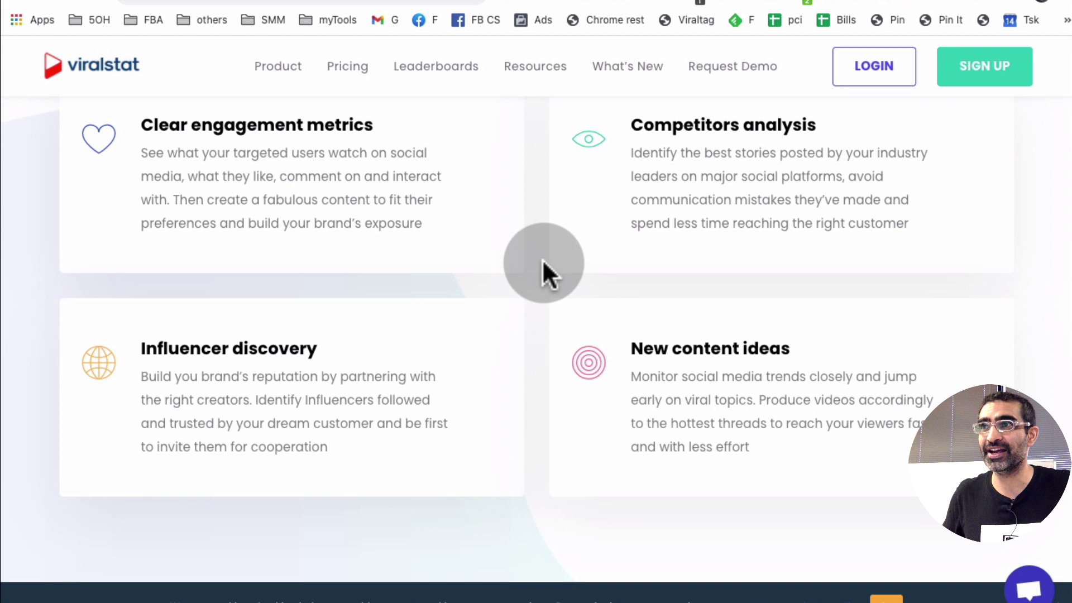
scroll(424, 344, "up", 10)
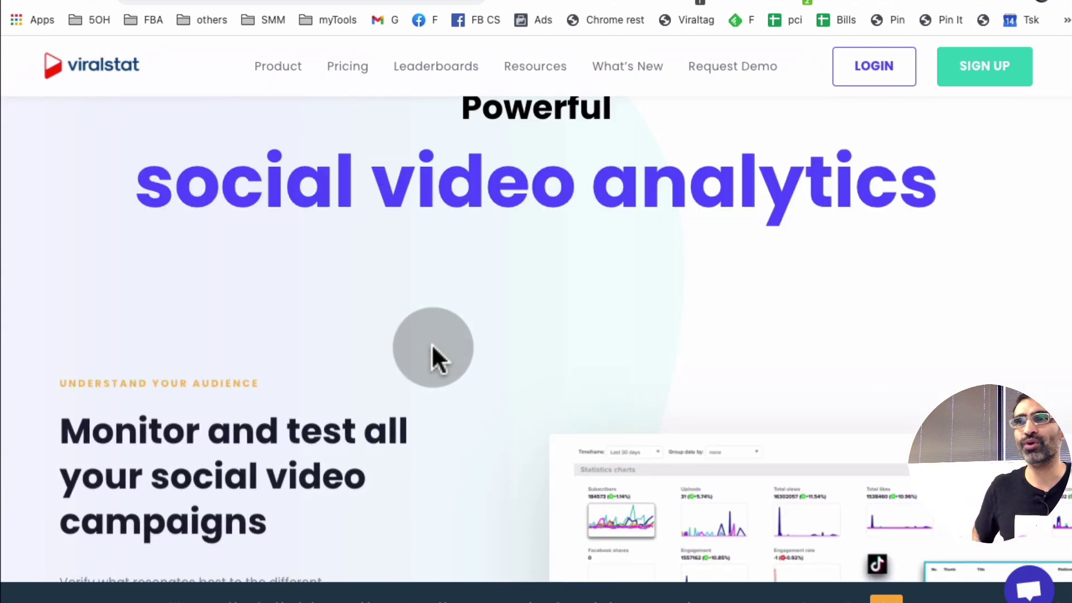
scroll(431, 344, "down", 5)
scroll(464, 350, "up", 15)
scroll(467, 352, "up", 3)
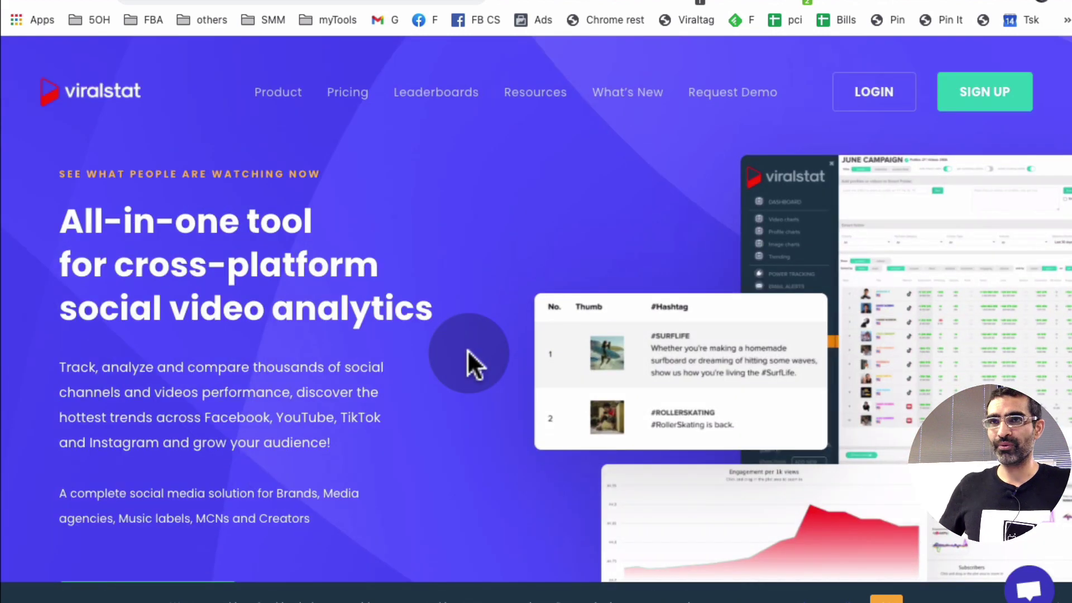
left_click(875, 92)
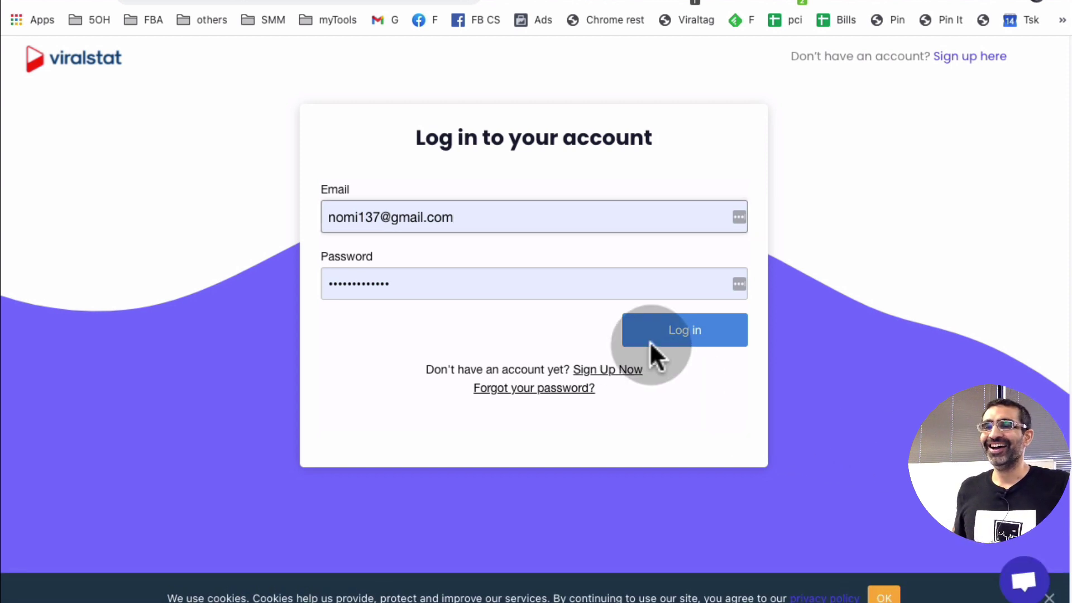
Sign in with the saved credentials and look over the dashboard's usage report and smart folders
left_click(702, 329)
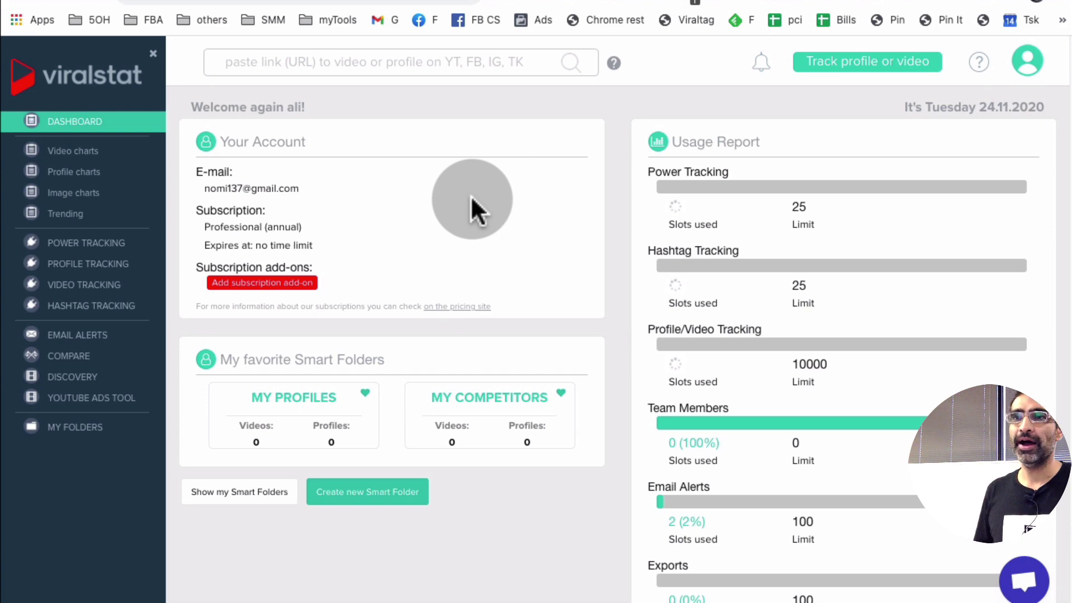
scroll(471, 195, "down", 1)
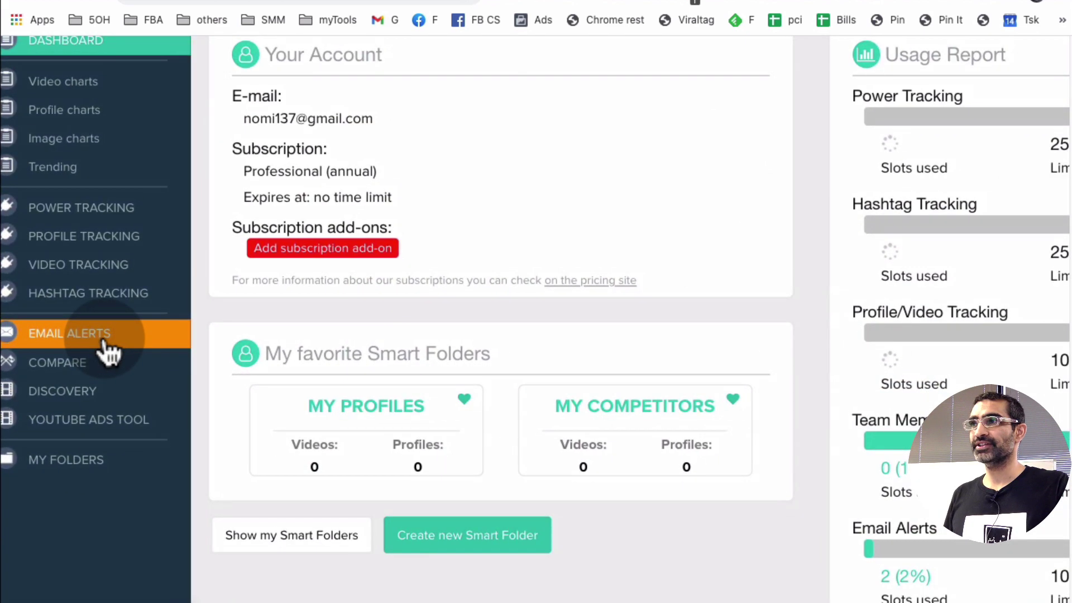
scroll(109, 351, "up", 3)
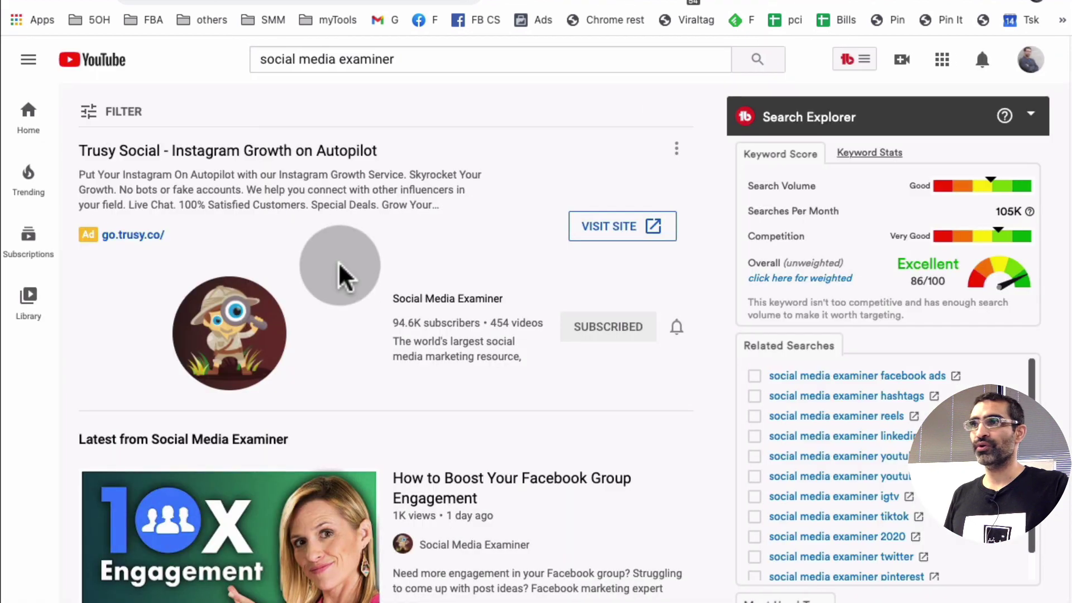
Open the Social Media Examiner channel page from the YouTube search results
left_click(412, 303)
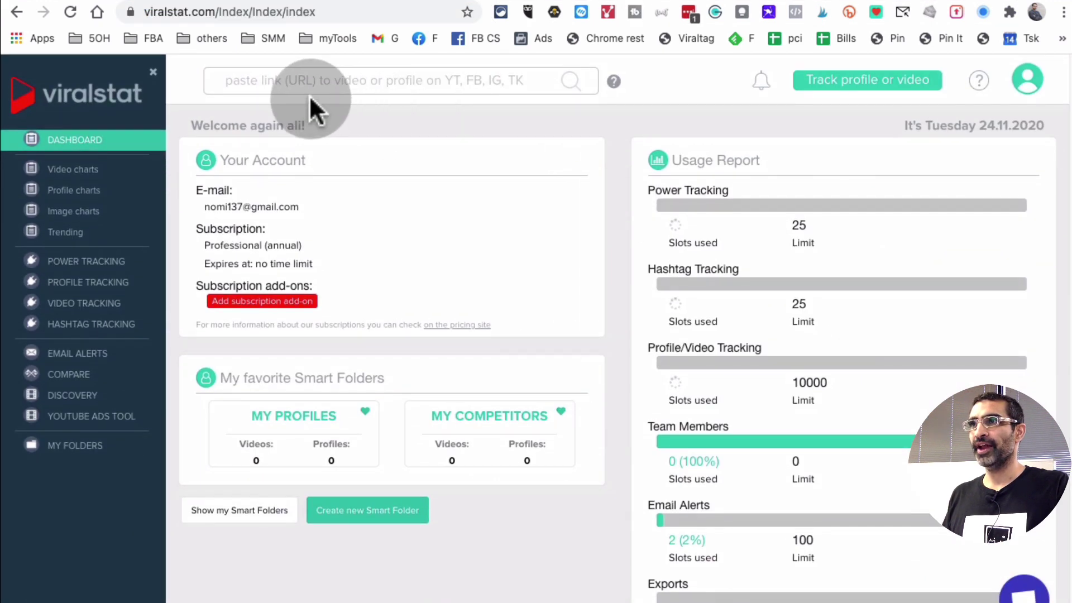
Paste the Social Media Examiner channel link into the link field and submit it for tracking
left_click(292, 83)
type("https://www.youtube.com/user/socialmediaexaminer")
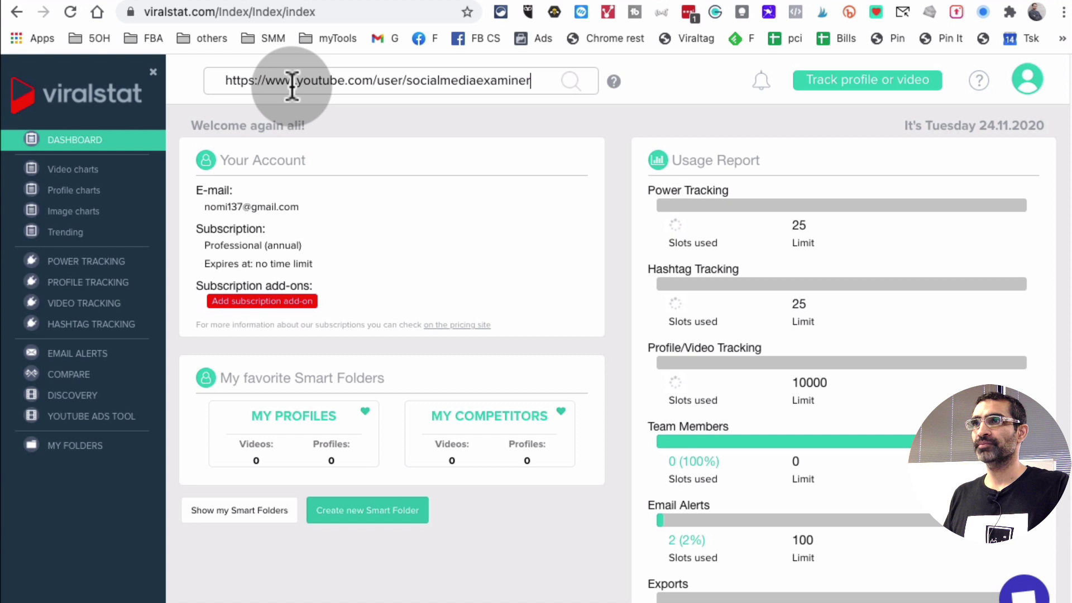
left_click(573, 80)
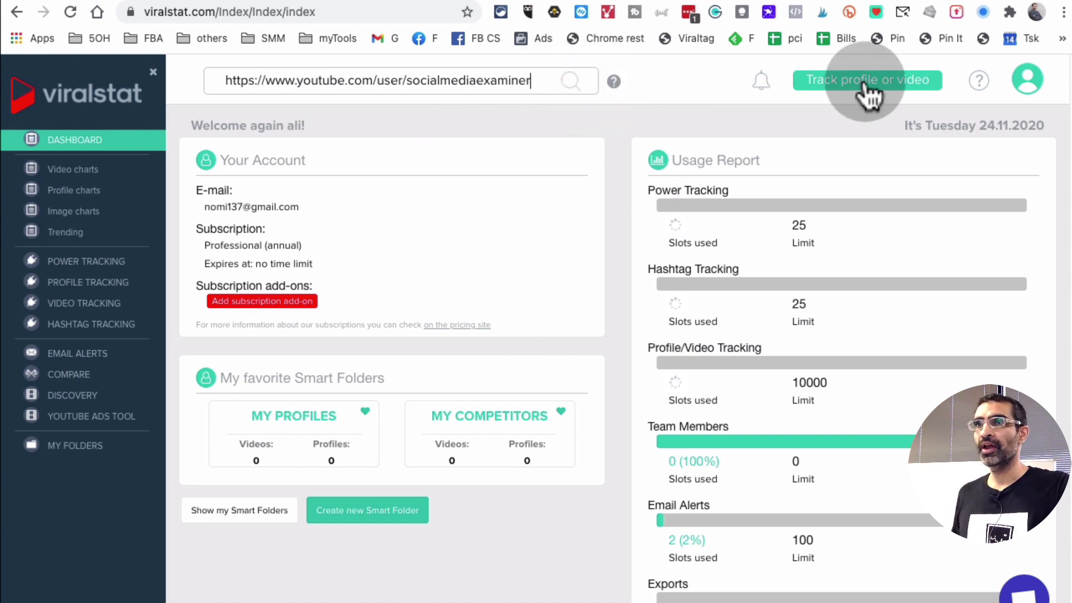
left_click(836, 81)
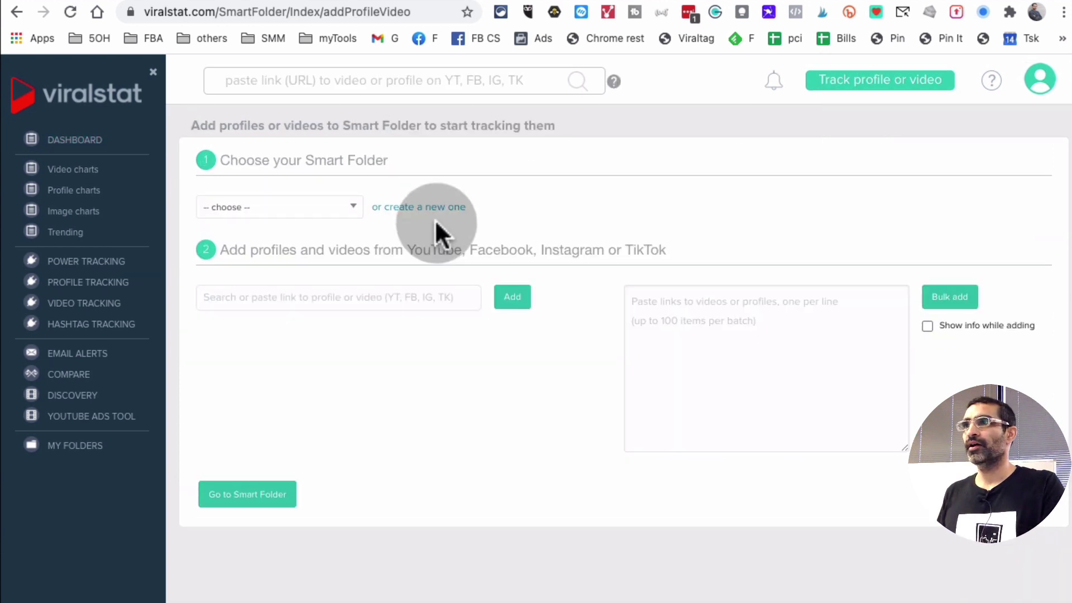
Paste the channel link into the add-profiles form, check the Smart Folder list without choosing, then go to MY FOLDERS
left_click(292, 296)
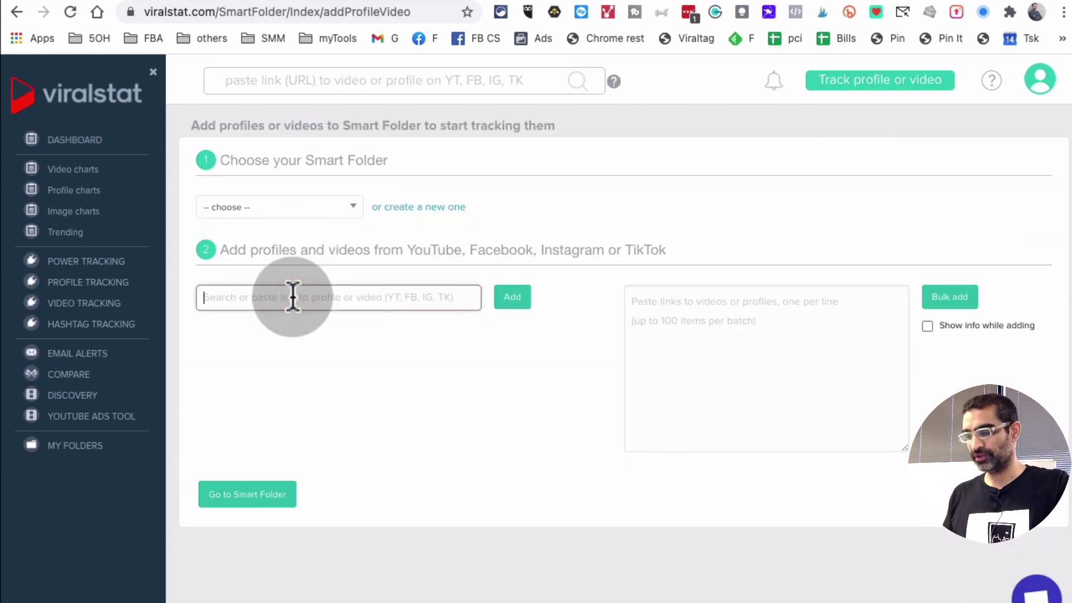
type("https://www.youtube.com/user/socialmediaexaminer")
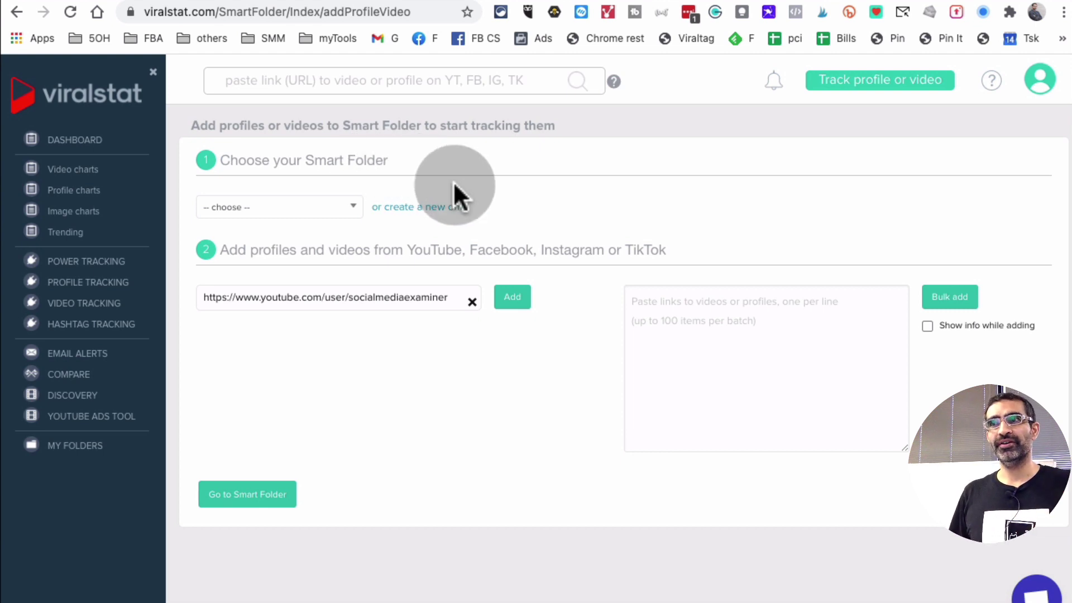
left_click(332, 207)
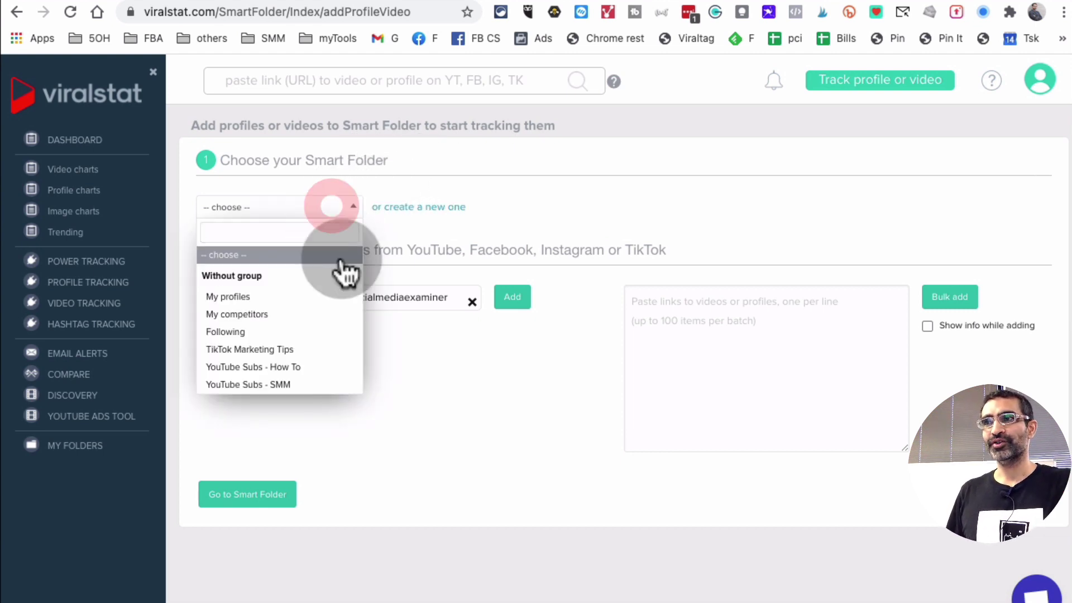
left_click(437, 355)
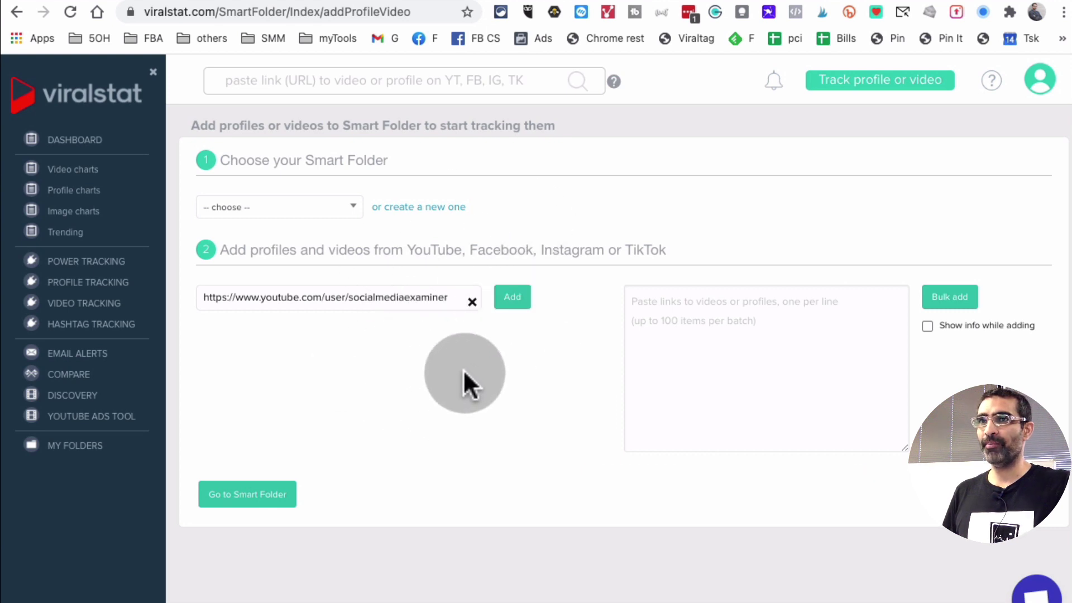
left_click(126, 445)
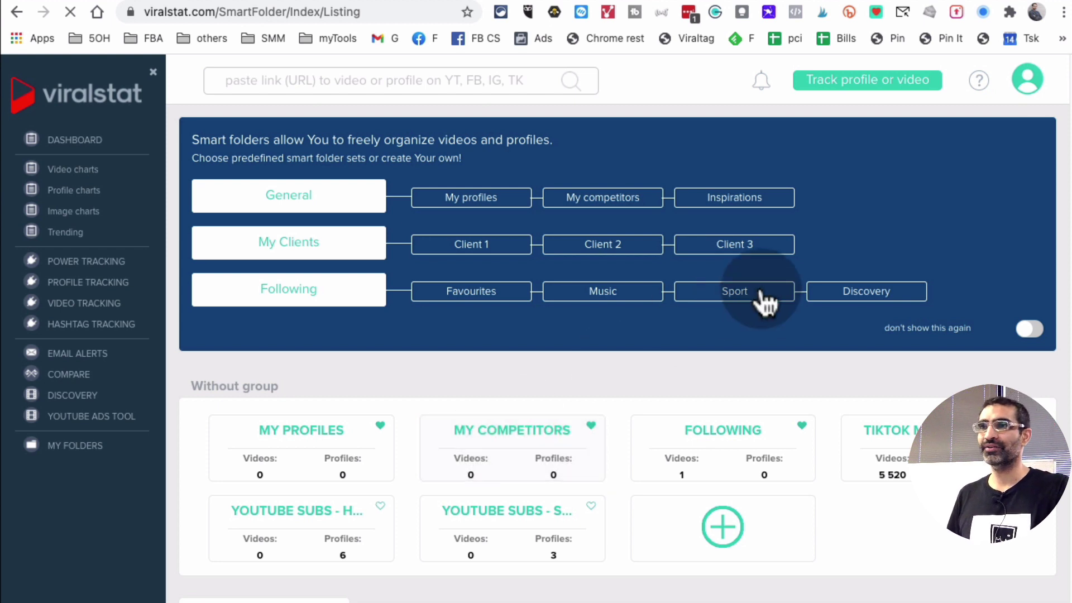
Scroll through the YOUTUBE SUBS - SMM folder's three tracked profiles and back to the top
scroll(762, 292, "down", 1)
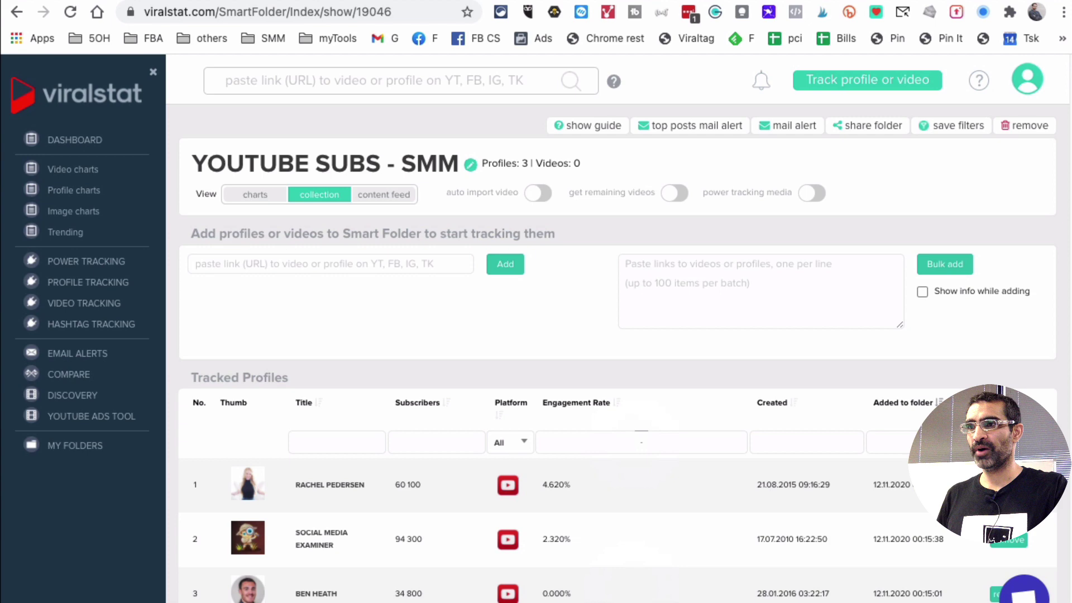
scroll(575, 331, "down", 4)
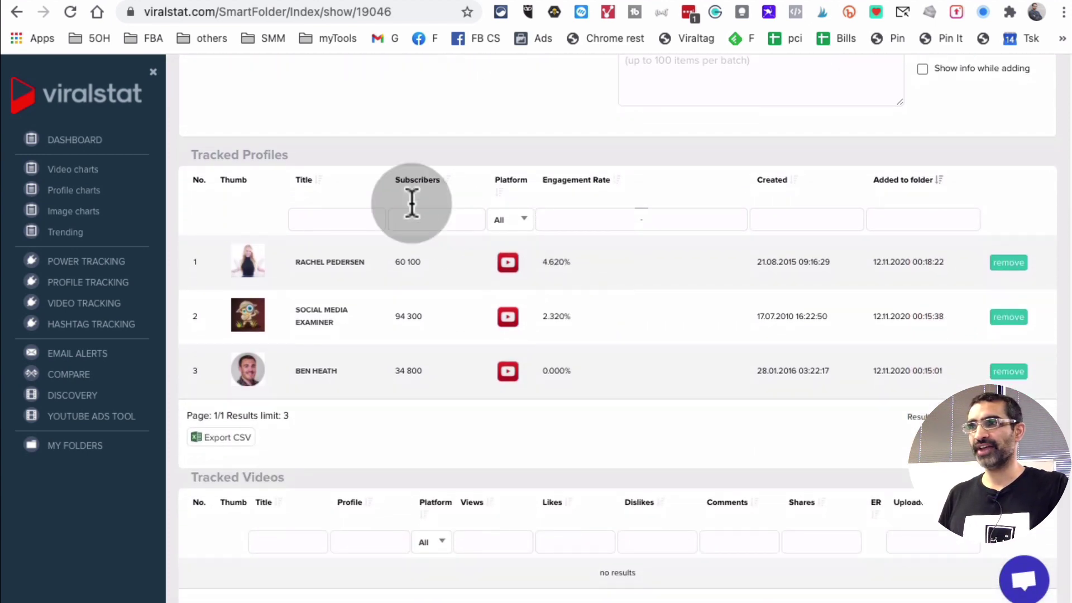
scroll(367, 333, "up", 5)
scroll(368, 333, "left", 1)
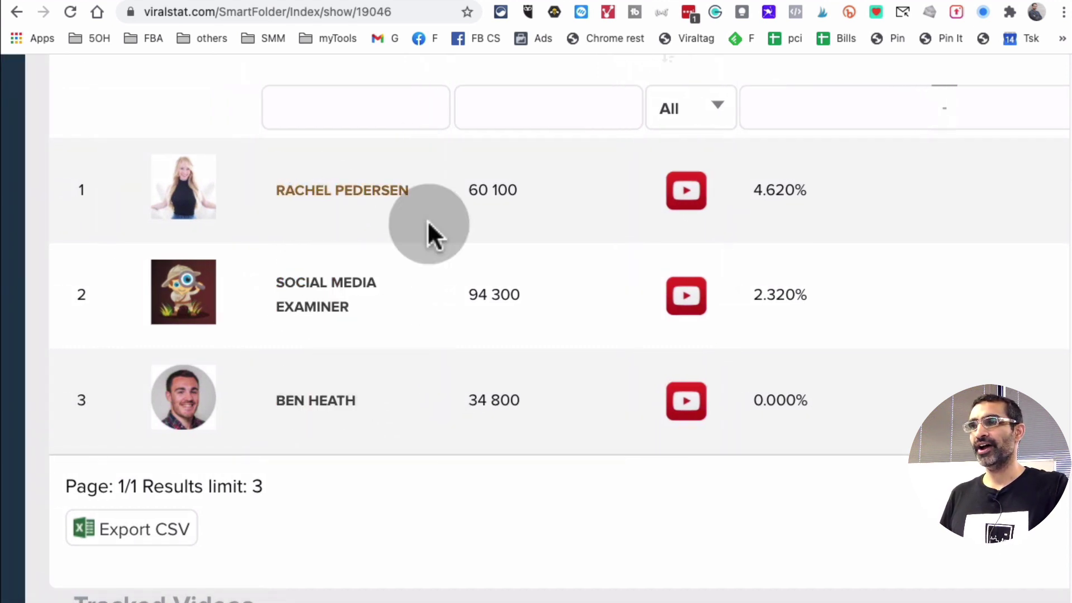
scroll(578, 321, "down", 5)
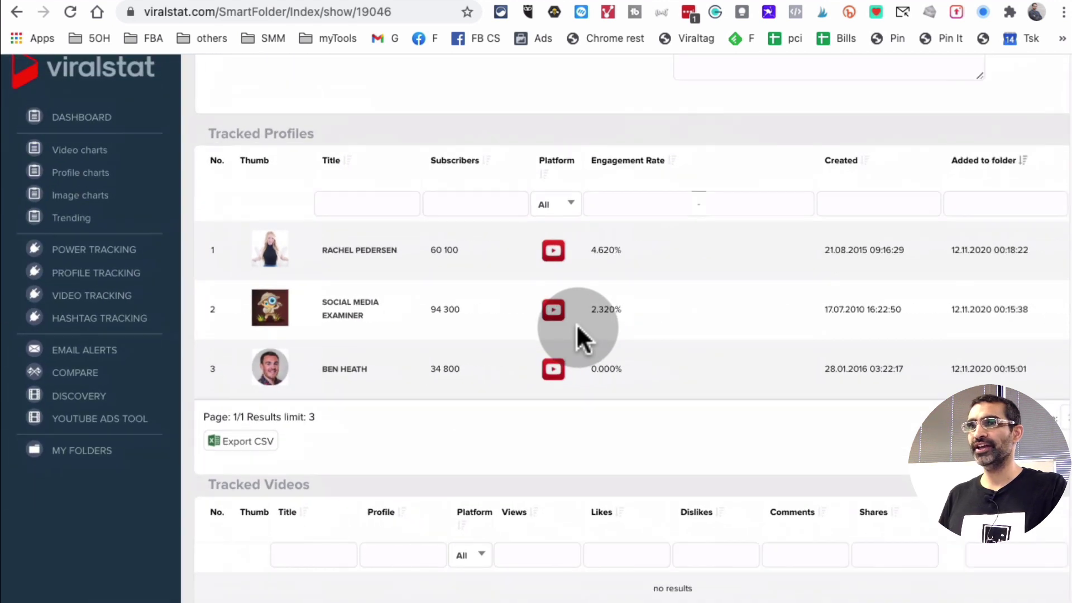
scroll(577, 328, "up", 5)
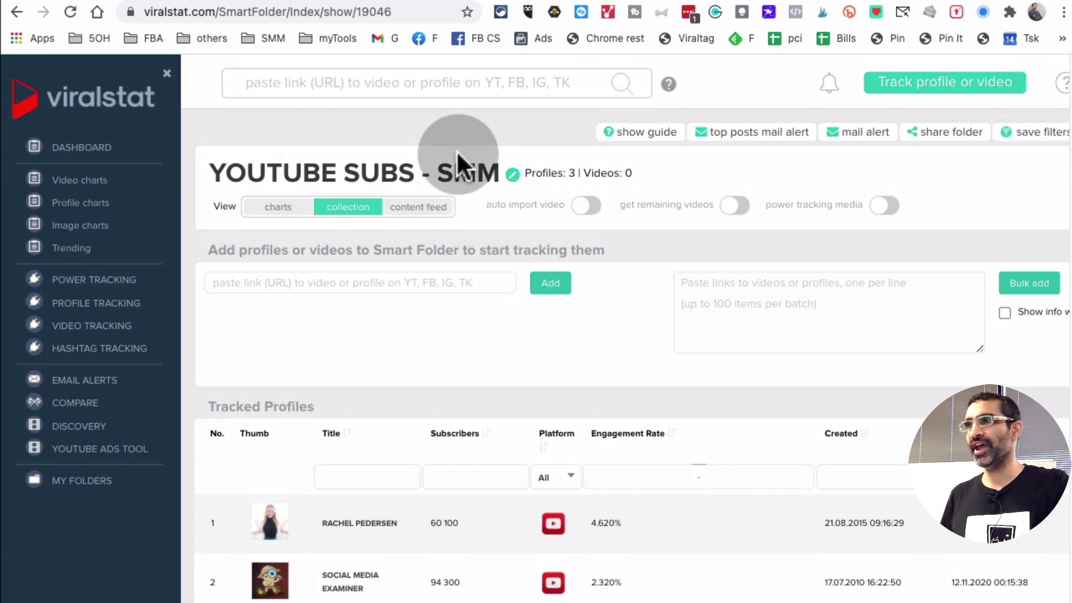
Return to the account Dashboard and open Profile Tracking from it
left_click(110, 146)
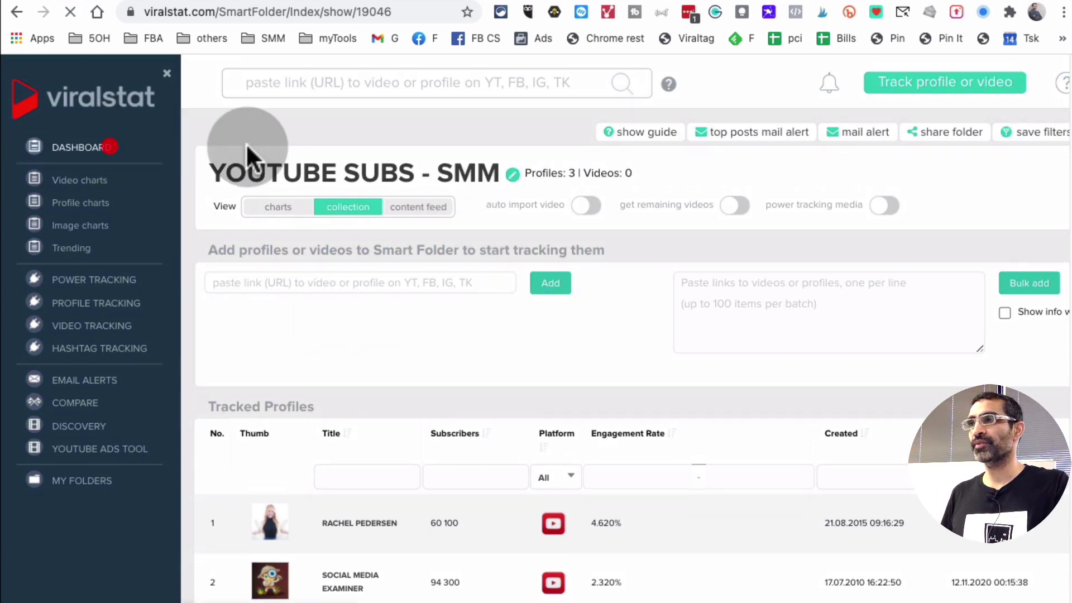
left_click(302, 82)
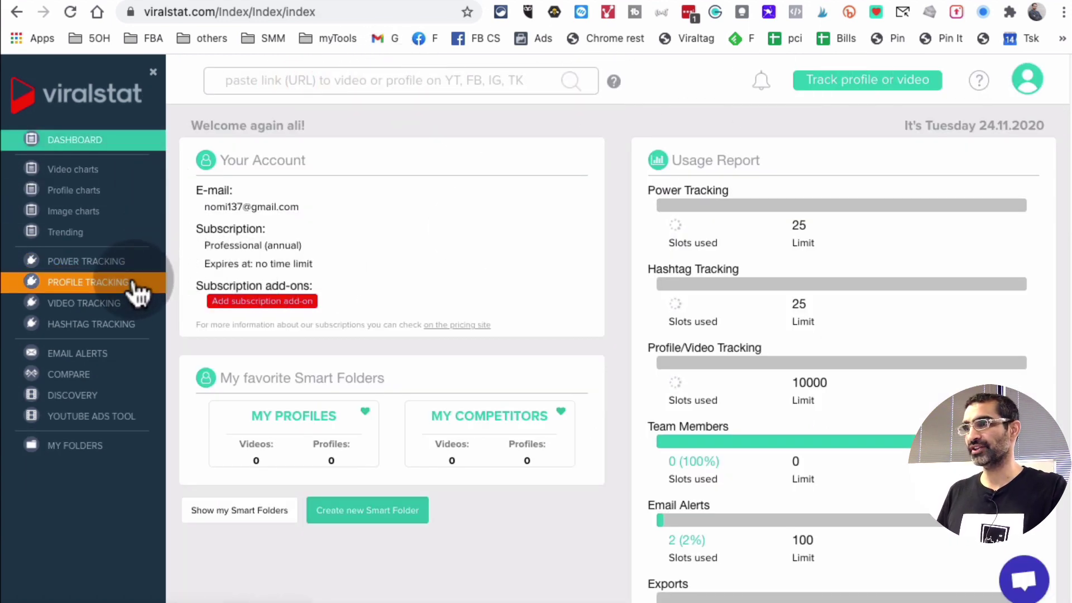
scroll(138, 293, "up", 5)
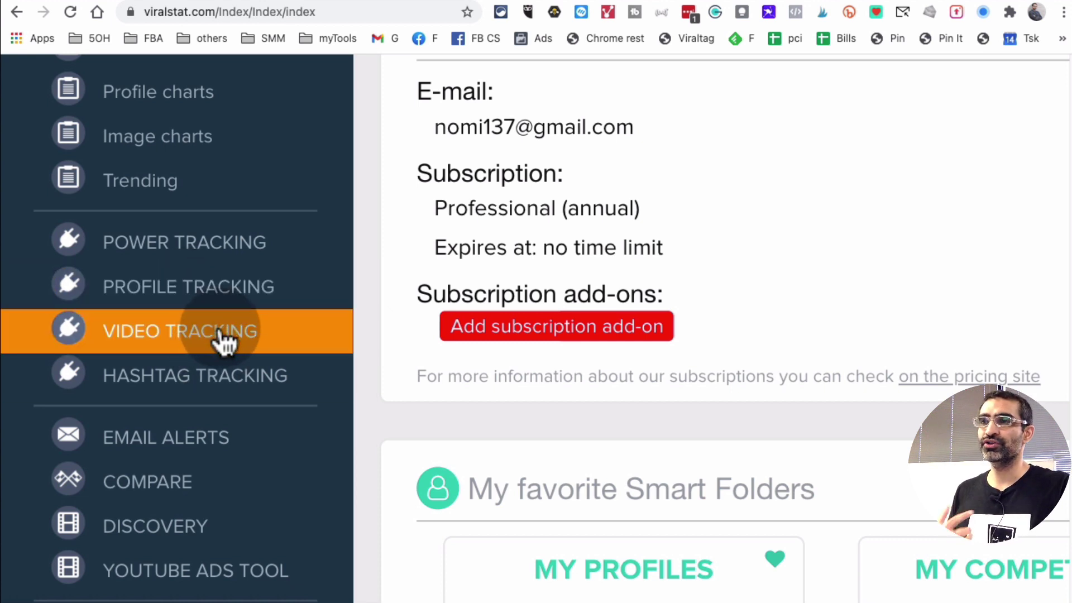
left_click(221, 298)
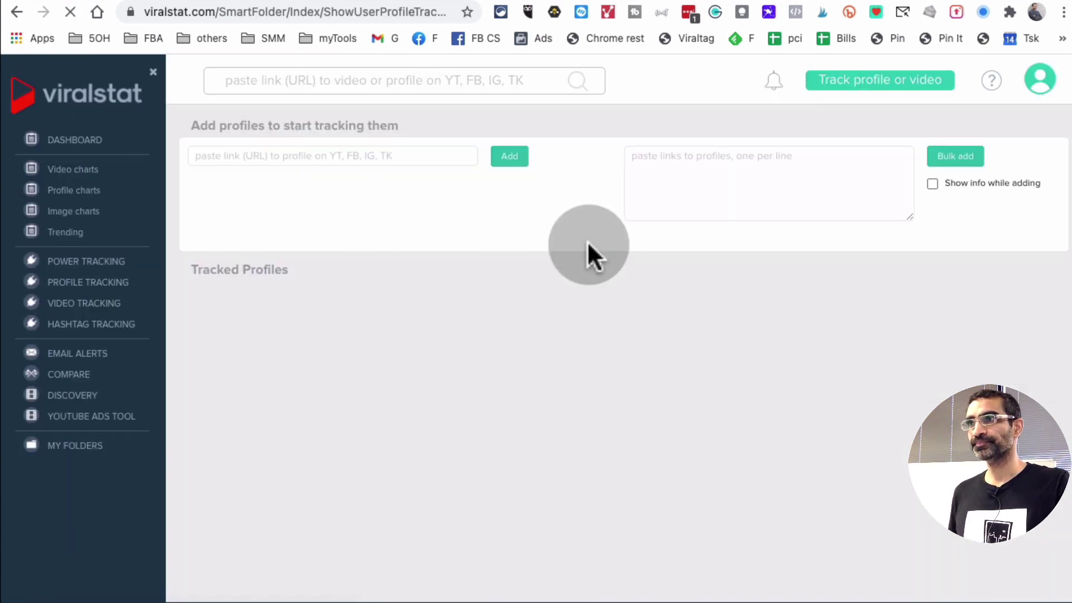
Paste the Social Media Examiner channel link into the profile field and add it for tracking
left_click(384, 153)
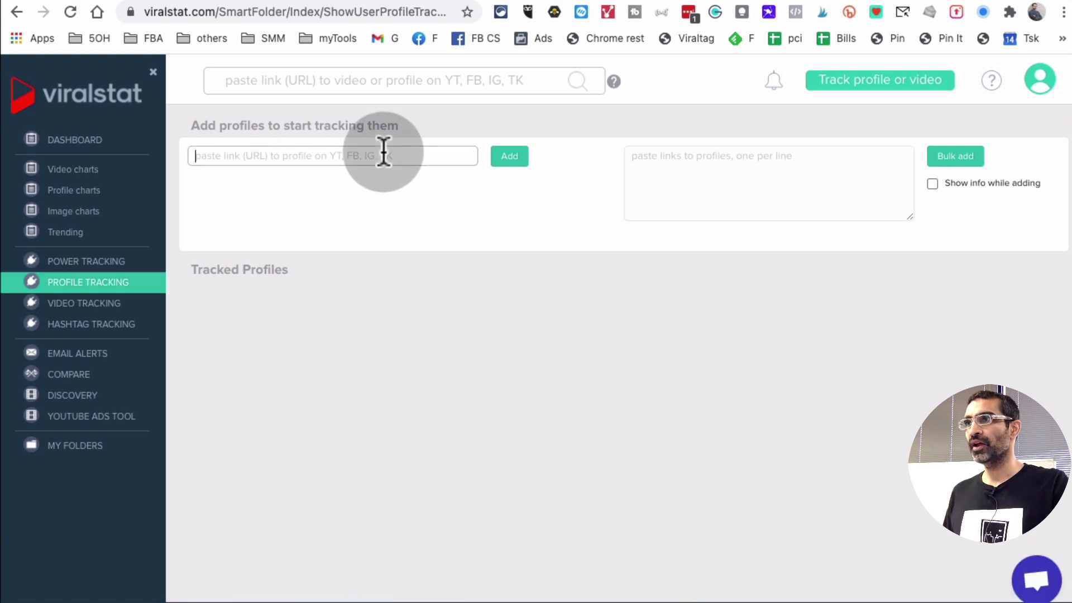
type("https://www.youtube.com/user/socialmediaexaminer")
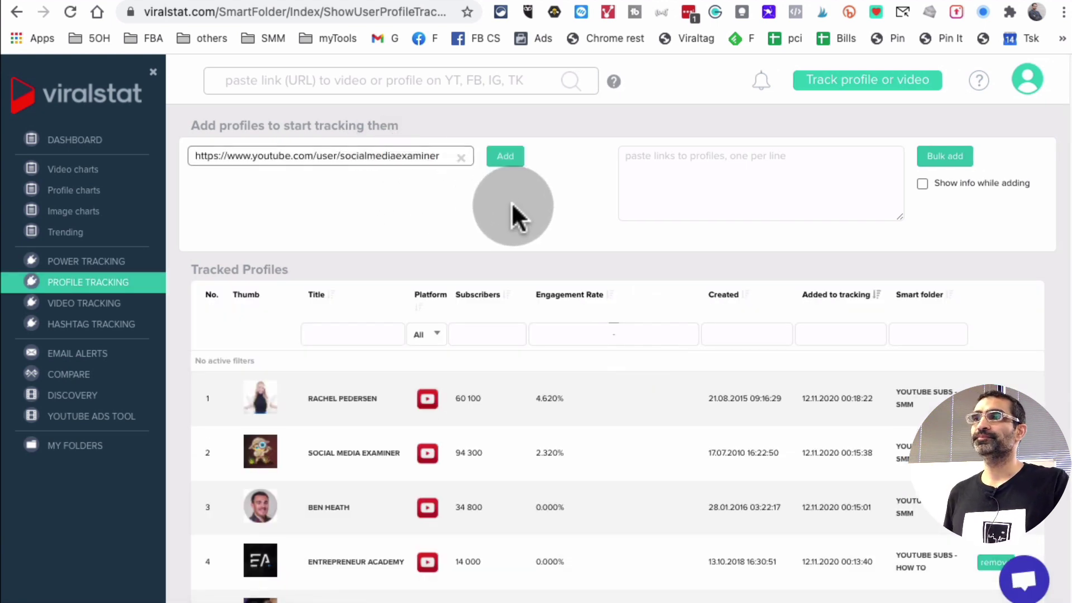
left_click(505, 157)
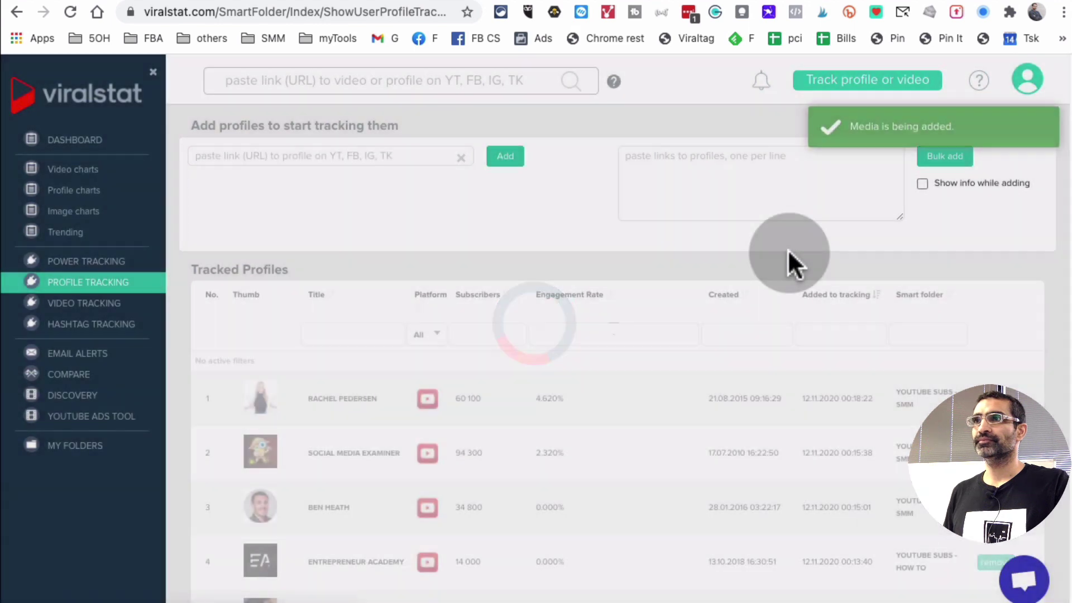
Remove the duplicate Social Media Examiner entry from FOLLOWING, including its videos
scroll(795, 272, "down", 1)
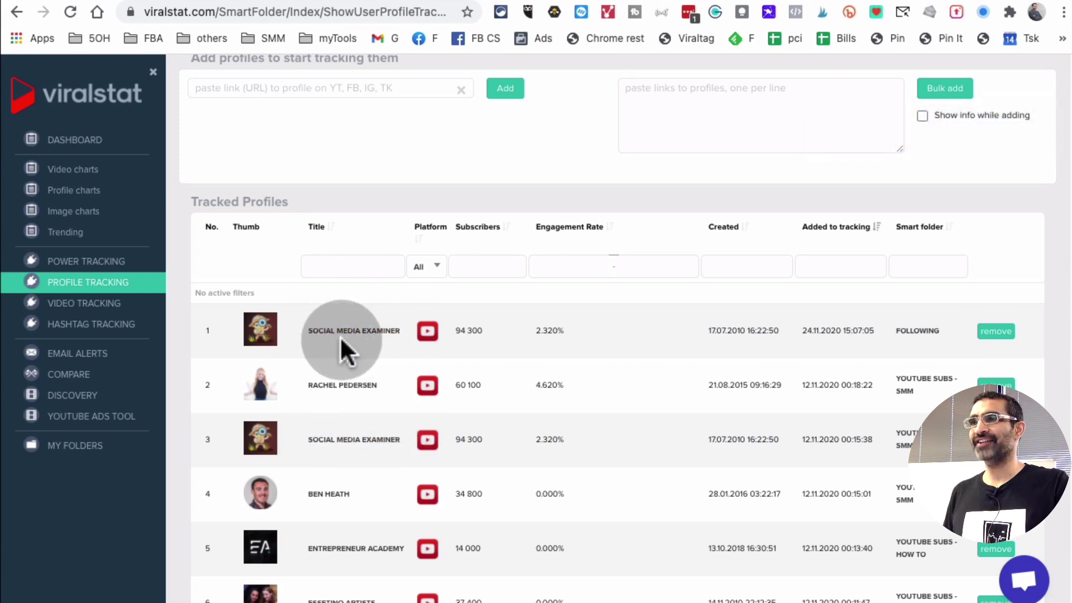
left_click(994, 334)
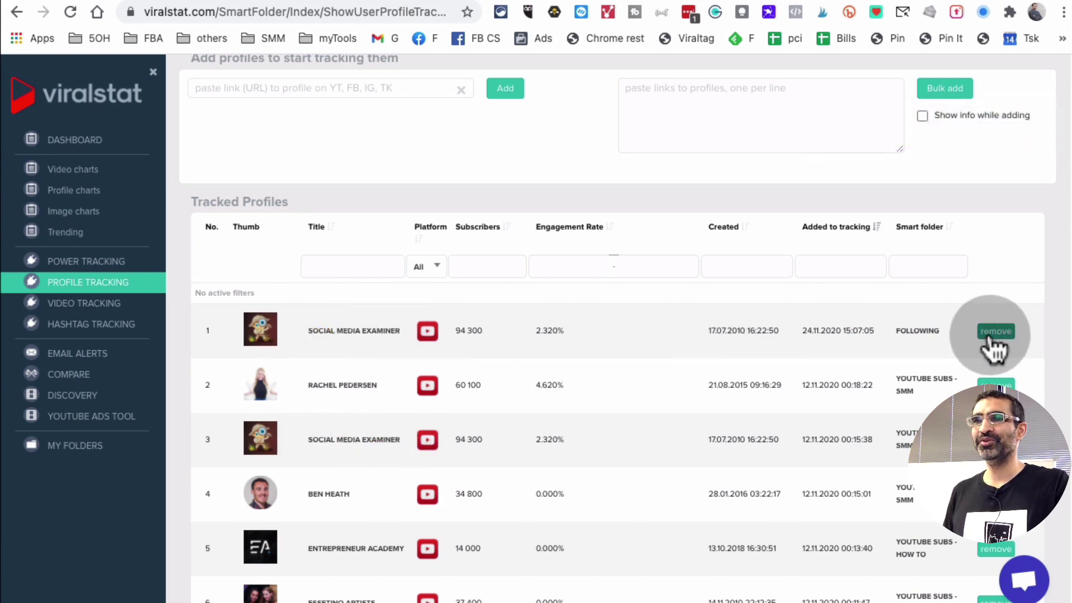
left_click(691, 252)
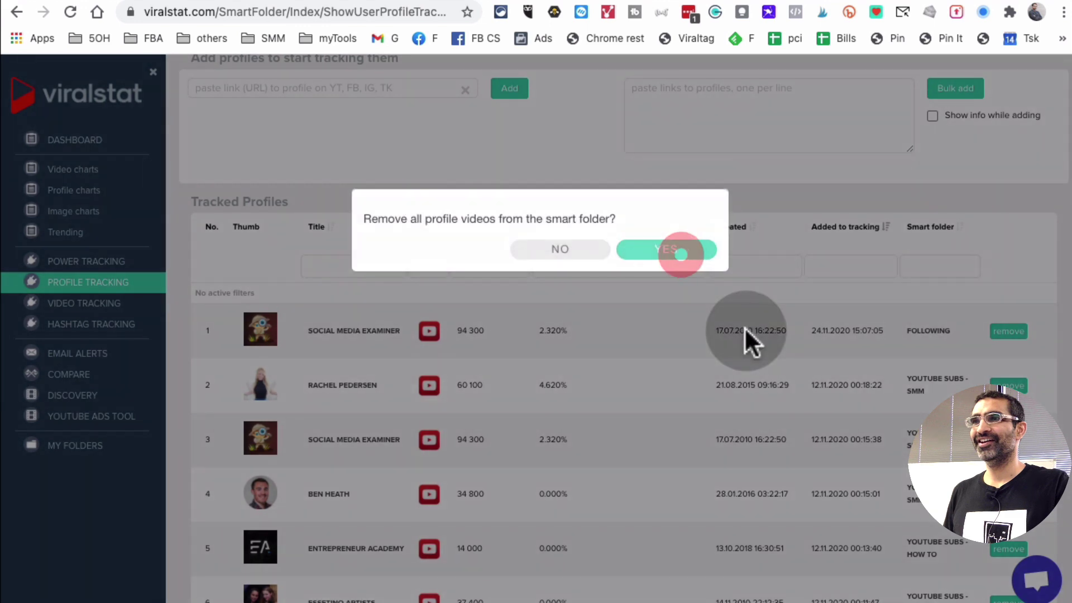
left_click(665, 248)
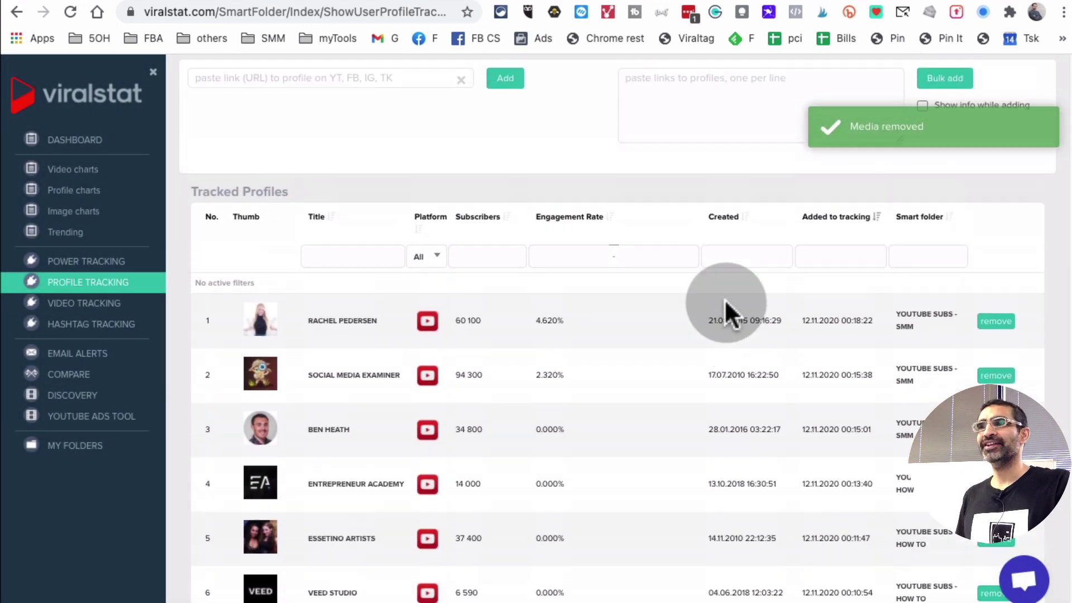
Scroll the Tracked Profiles table to its top, showing Social Media Examiner at 94 300 subscribers
scroll(725, 300, "up", 3)
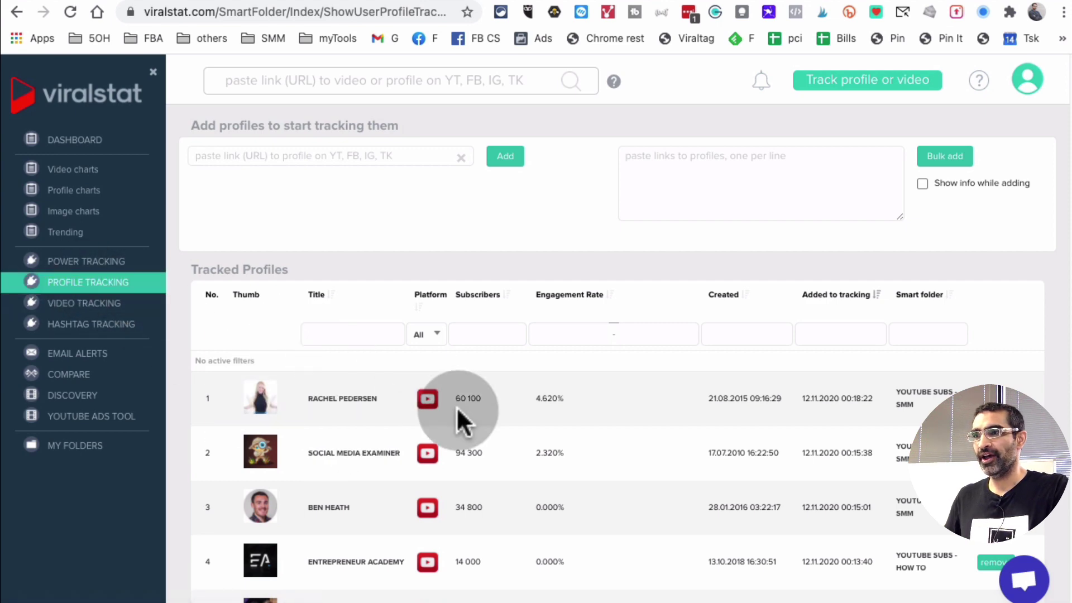
scroll(456, 408, "down", 5)
scroll(458, 410, "down", 7)
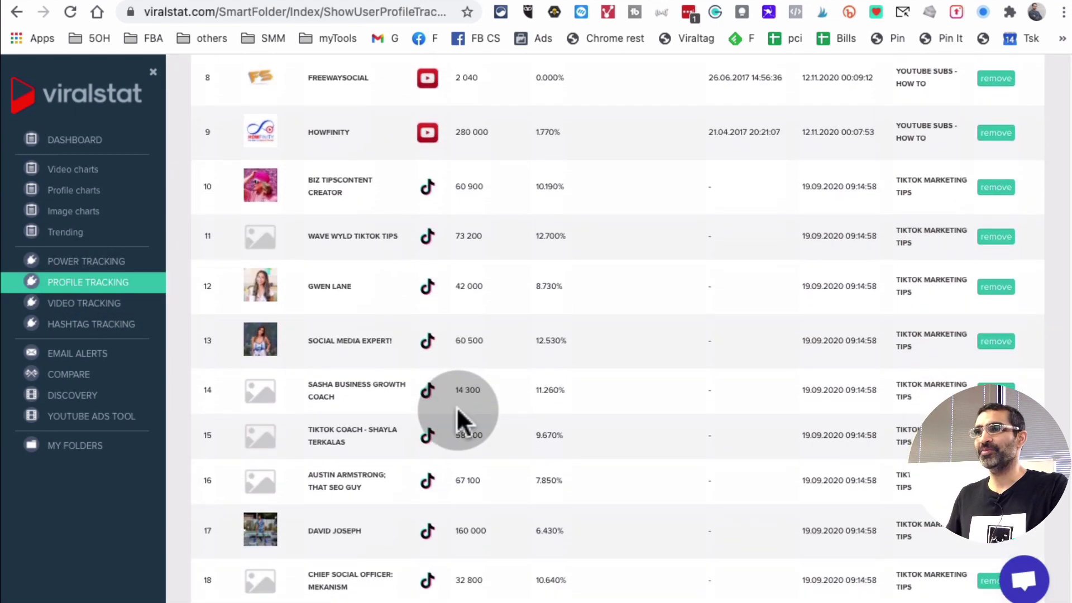
scroll(458, 410, "up", 6)
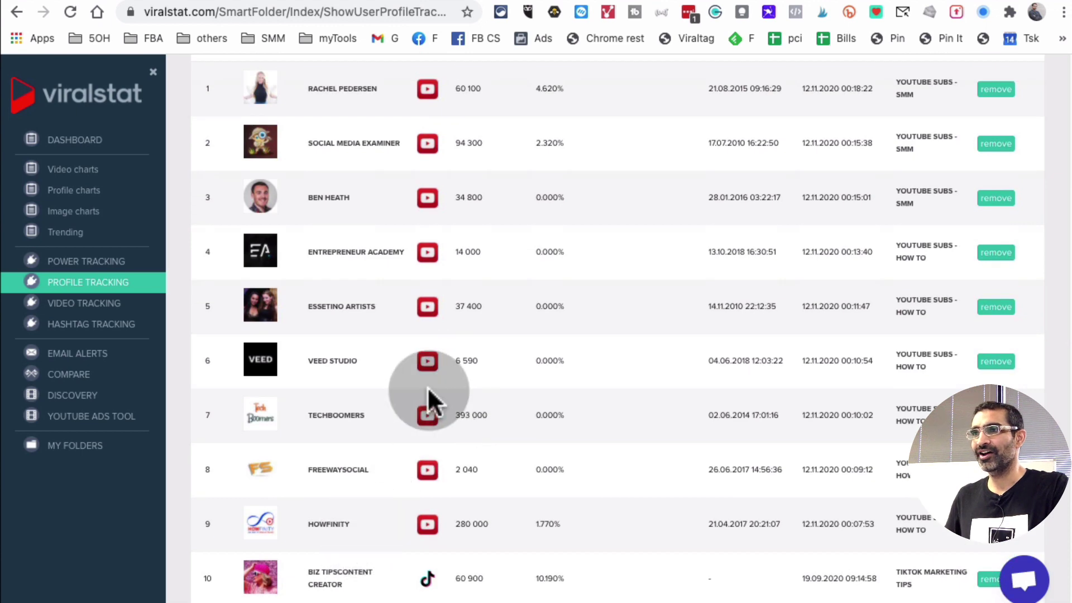
scroll(430, 405, "up", 5)
scroll(431, 390, "down", 14)
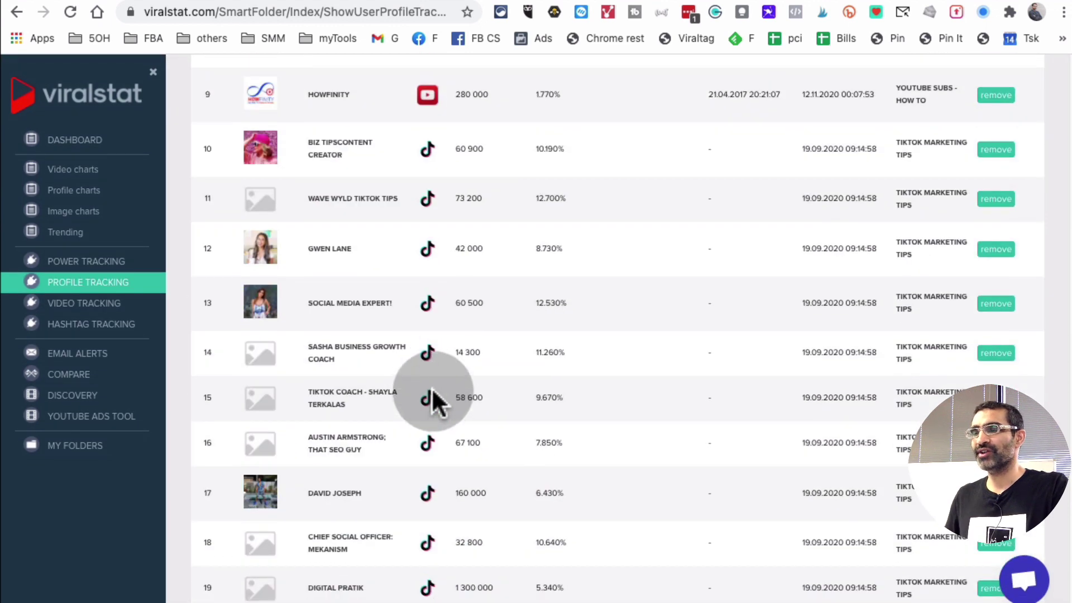
scroll(431, 388, "up", 5)
scroll(433, 391, "down", 15)
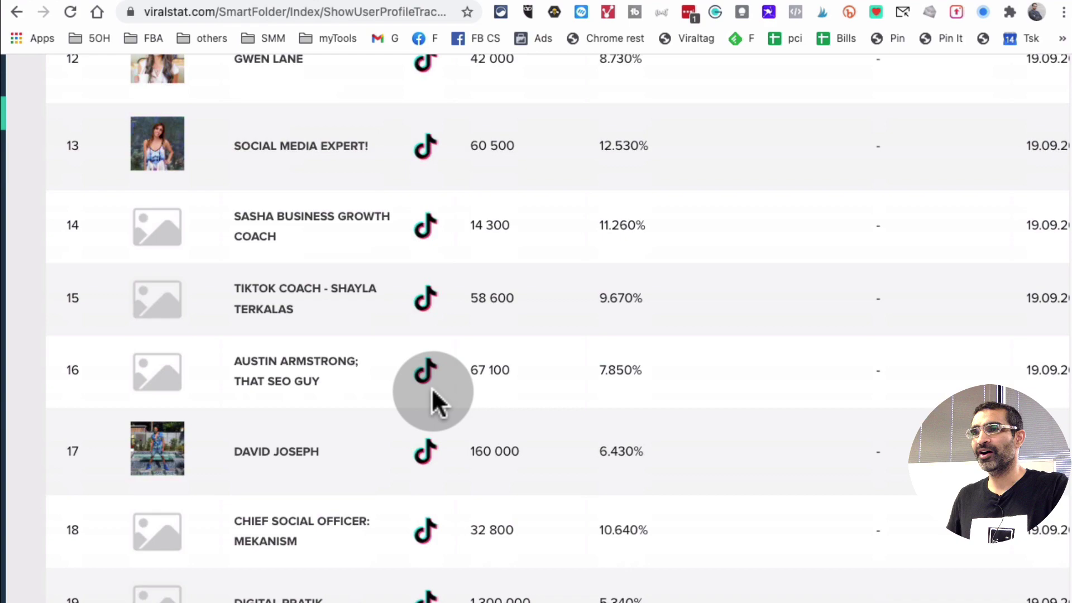
scroll(433, 394, "up", 15)
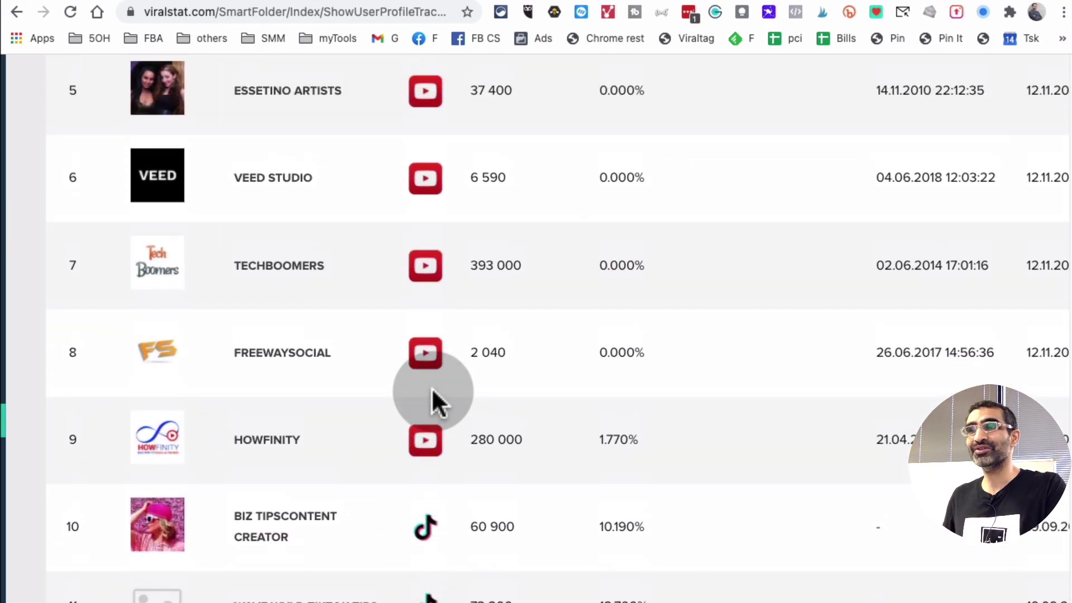
scroll(432, 393, "down", 5)
scroll(432, 390, "up", 2)
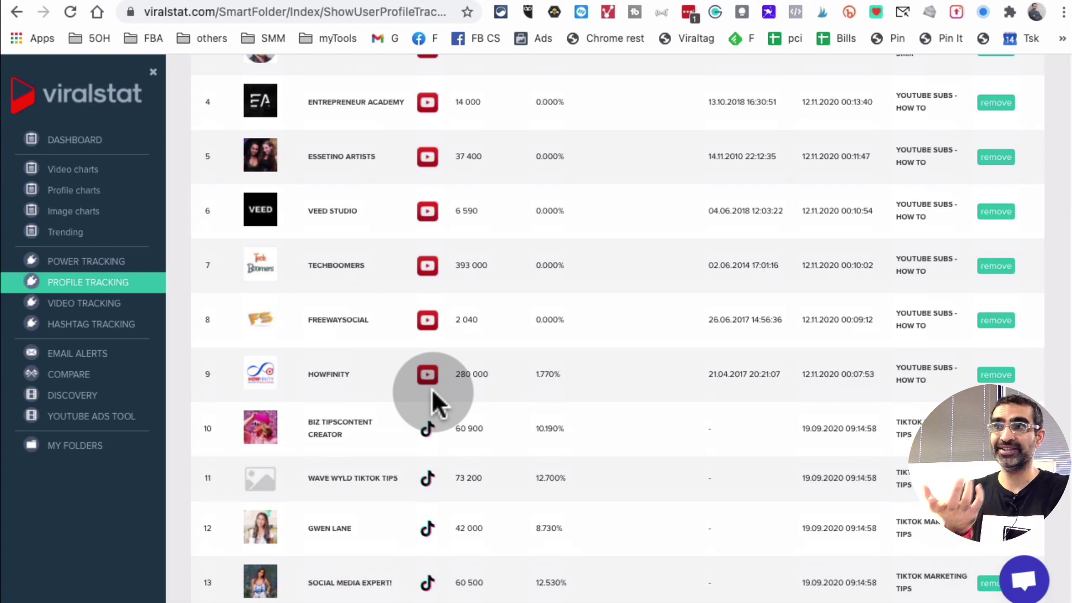
scroll(433, 391, "up", 8)
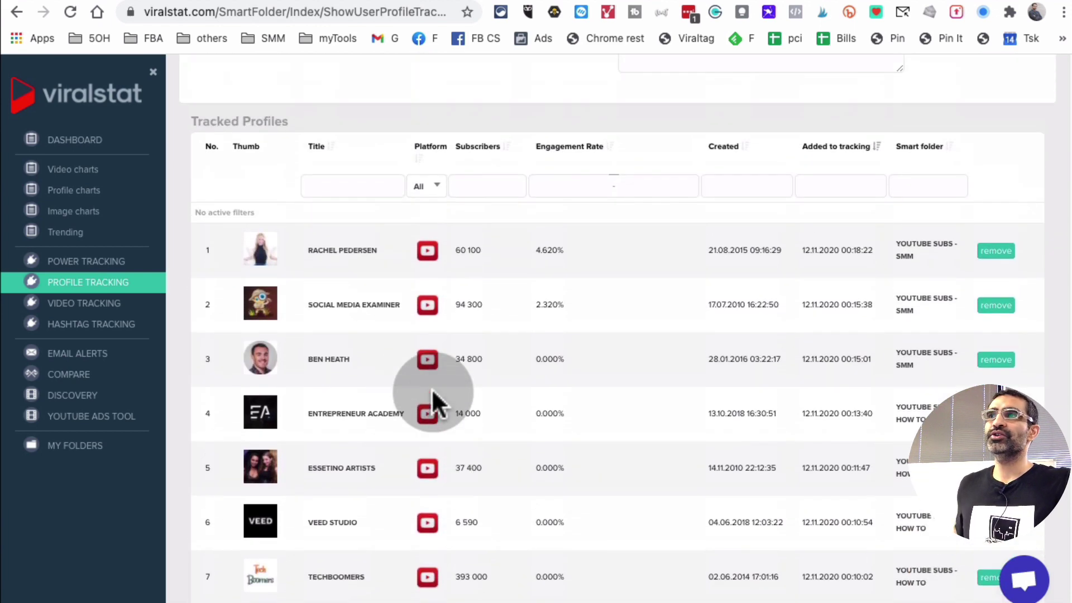
left_click(335, 314)
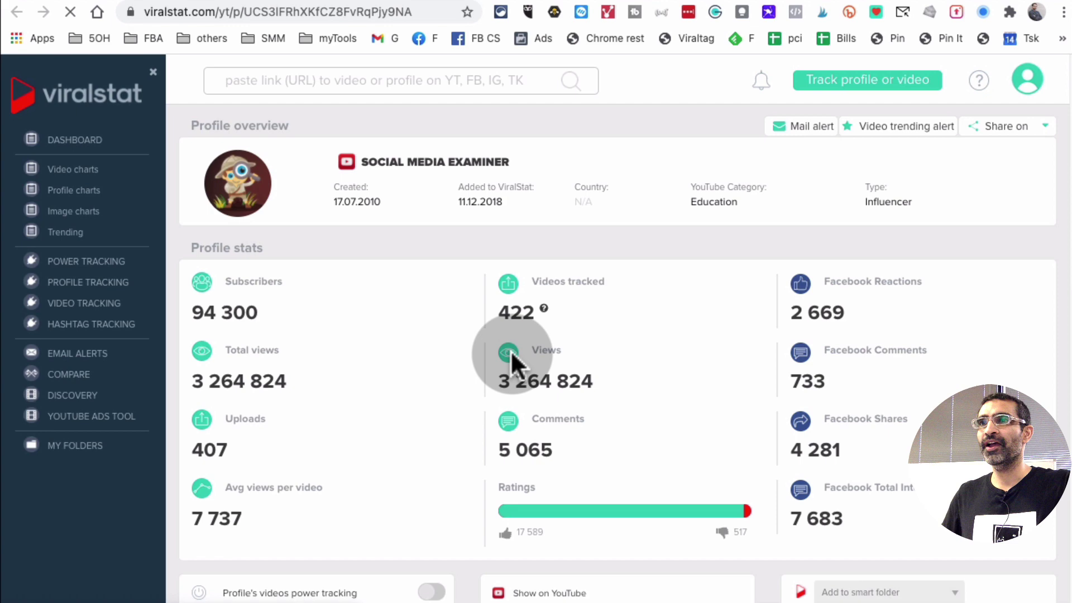
scroll(511, 355, "down", 2)
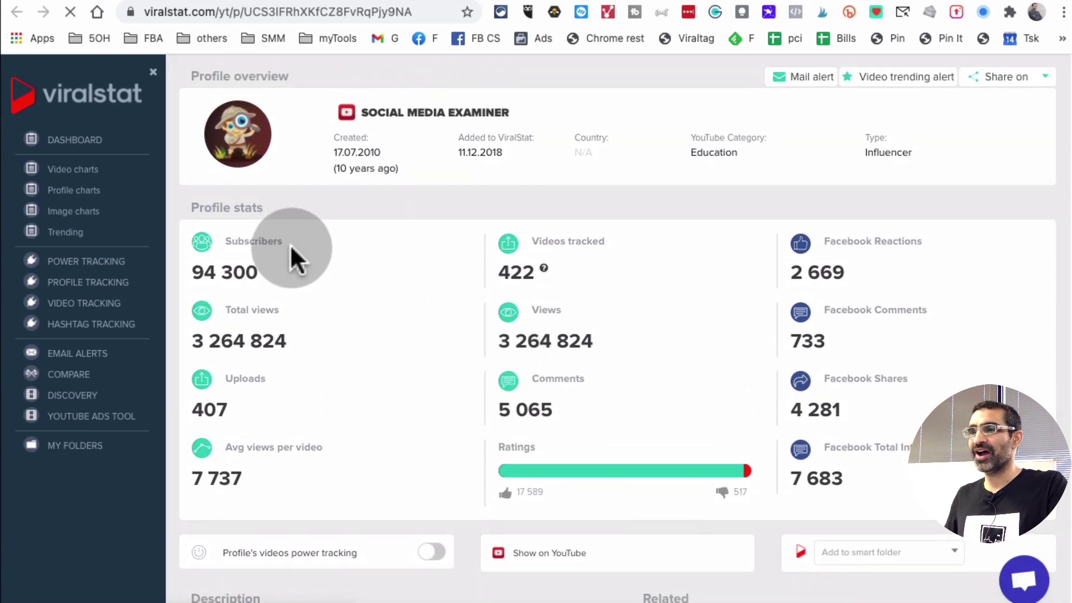
scroll(442, 357, "down", 1)
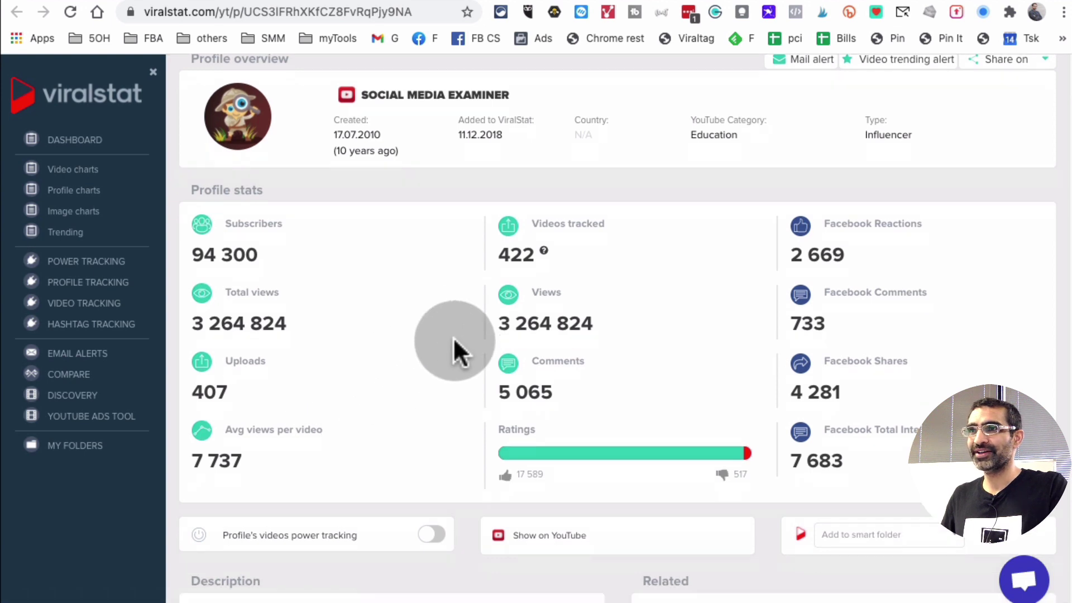
scroll(454, 337, "down", 1)
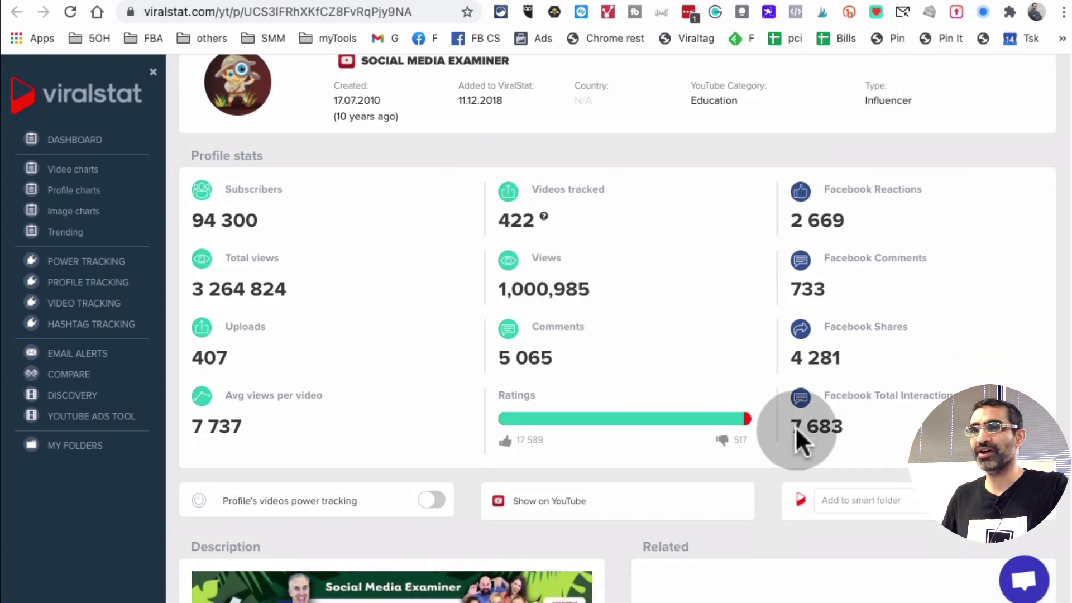
scroll(868, 279, "up", 1)
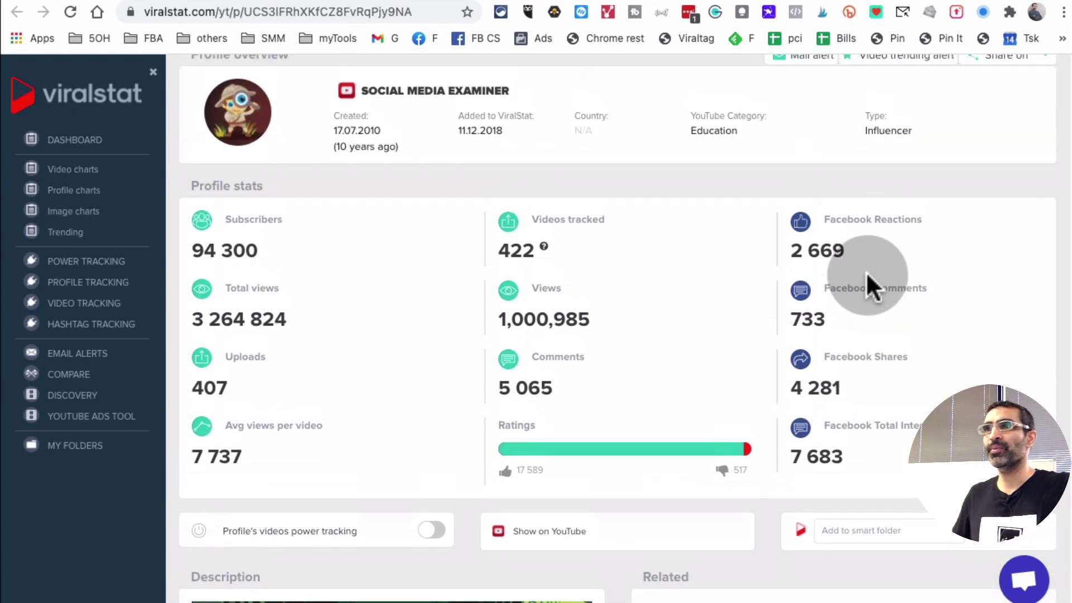
scroll(867, 272, "down", 3)
scroll(866, 274, "up", 5)
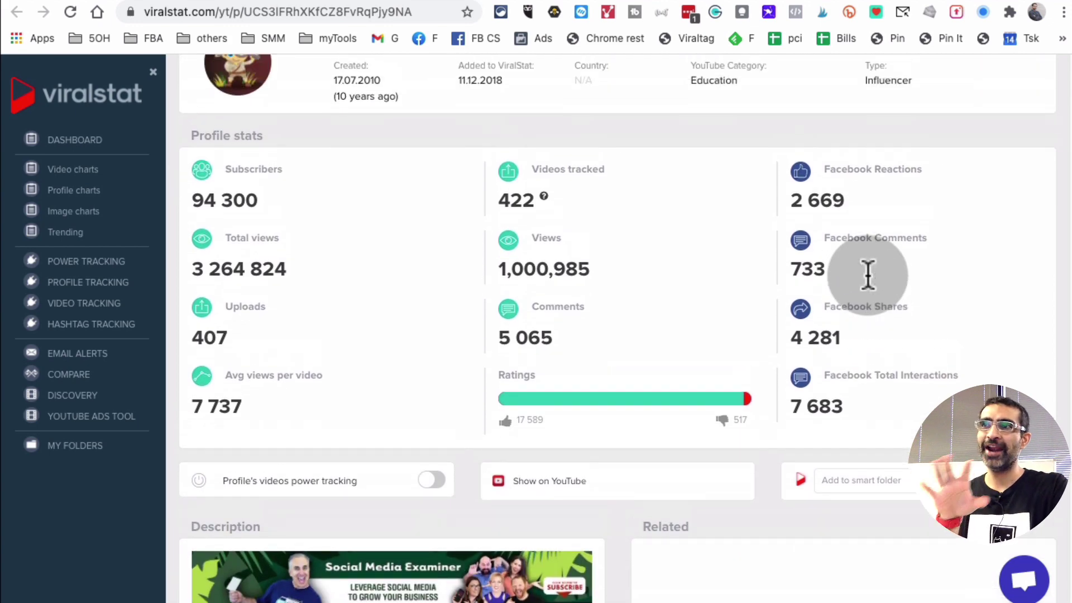
scroll(575, 426, "down", 5)
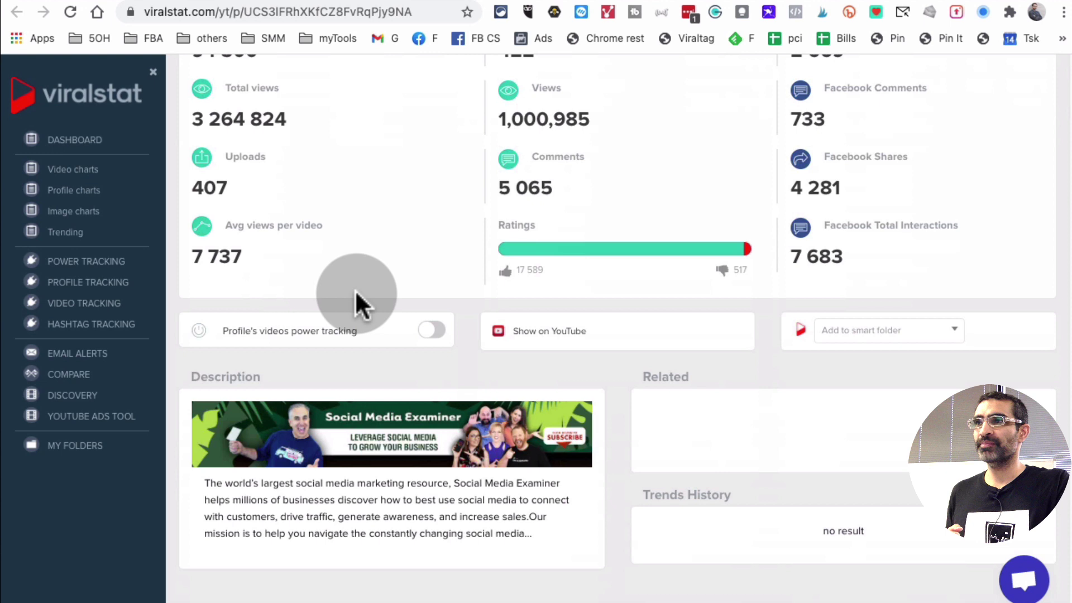
Highlight the Videos power tracking feature and browse the table of 422 tracked uploads
left_click_drag(273, 329, 341, 327)
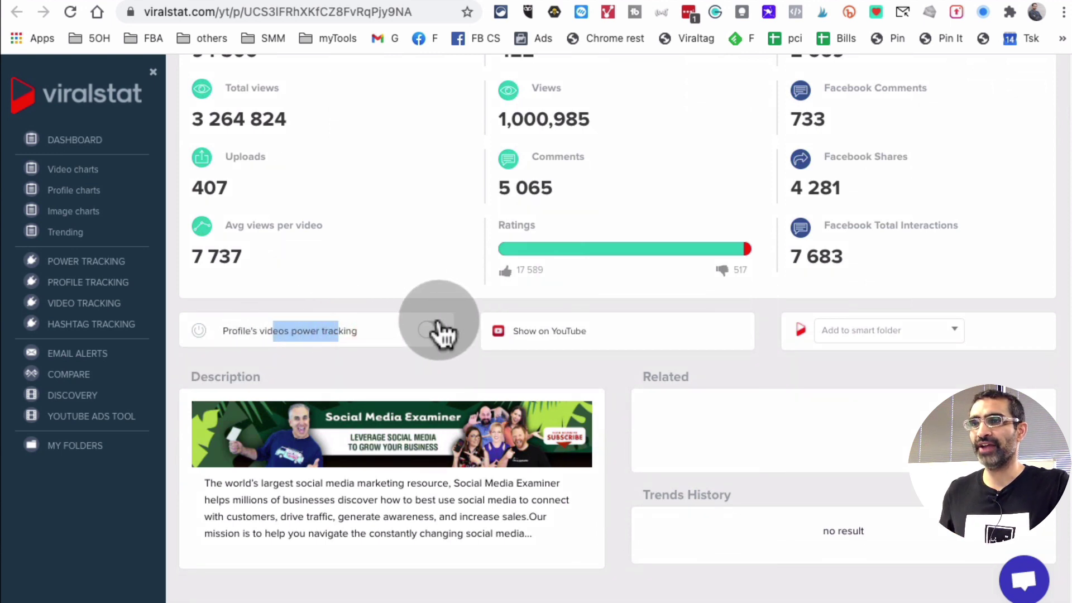
scroll(491, 272, "up", 1)
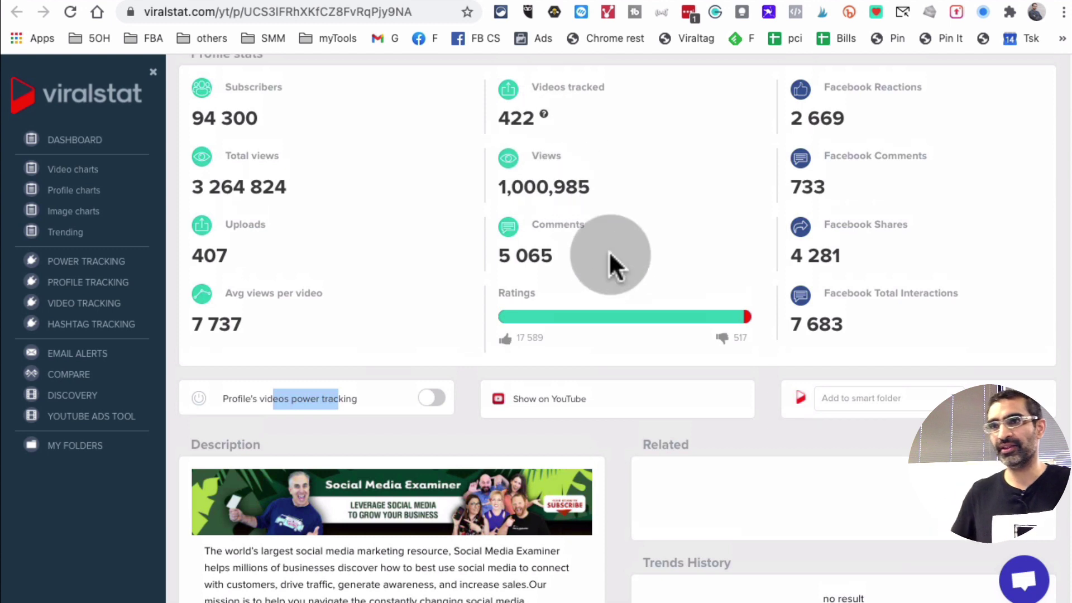
scroll(613, 262, "down", 2)
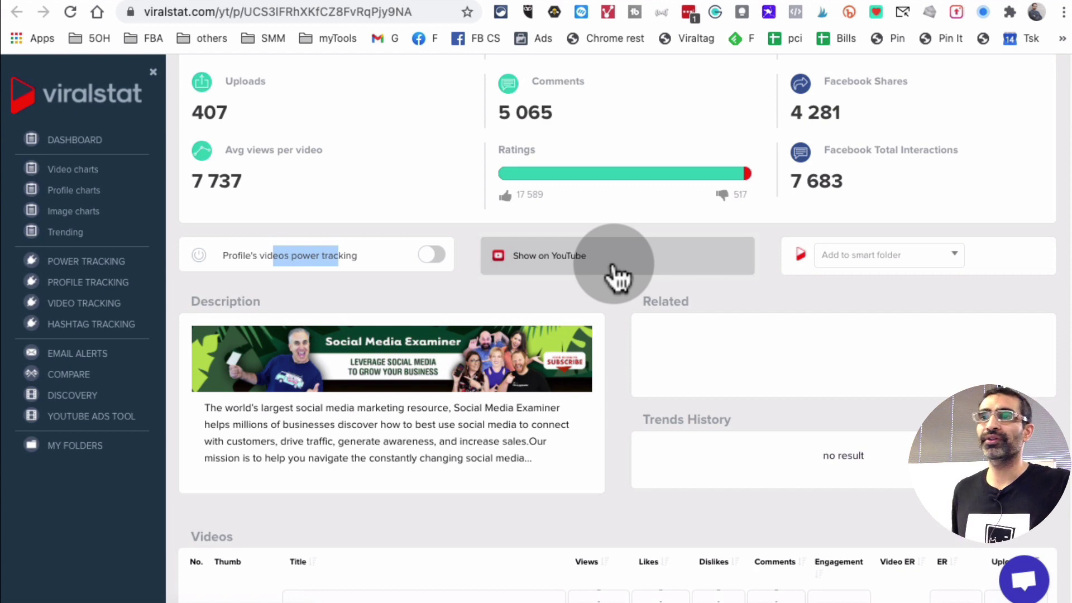
scroll(614, 267, "down", 2)
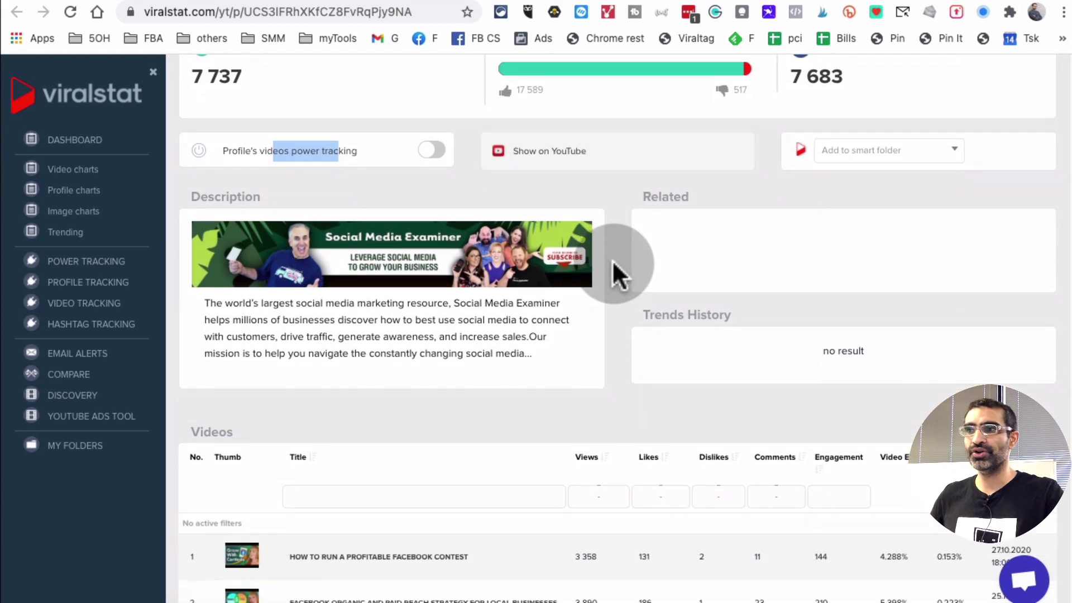
scroll(612, 260, "up", 5)
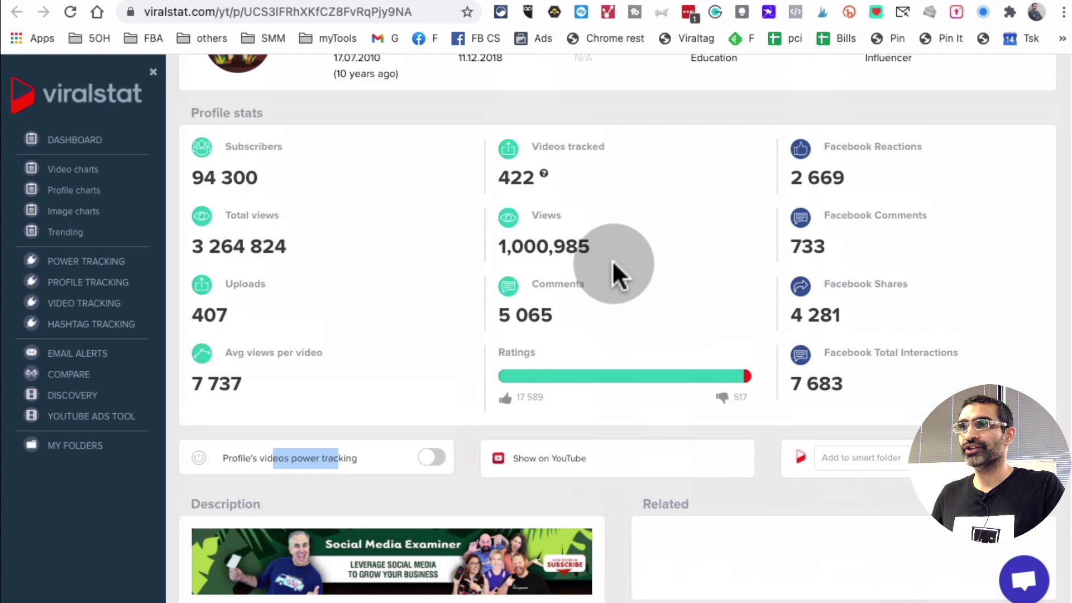
scroll(612, 259, "up", 3)
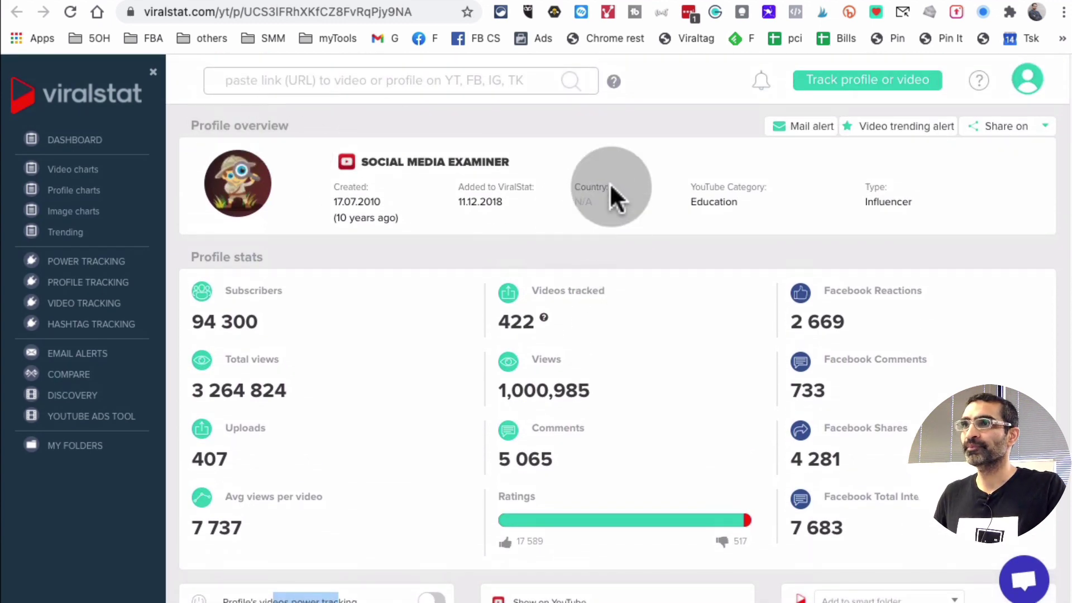
scroll(815, 316, "down", 8)
scroll(819, 320, "down", 4)
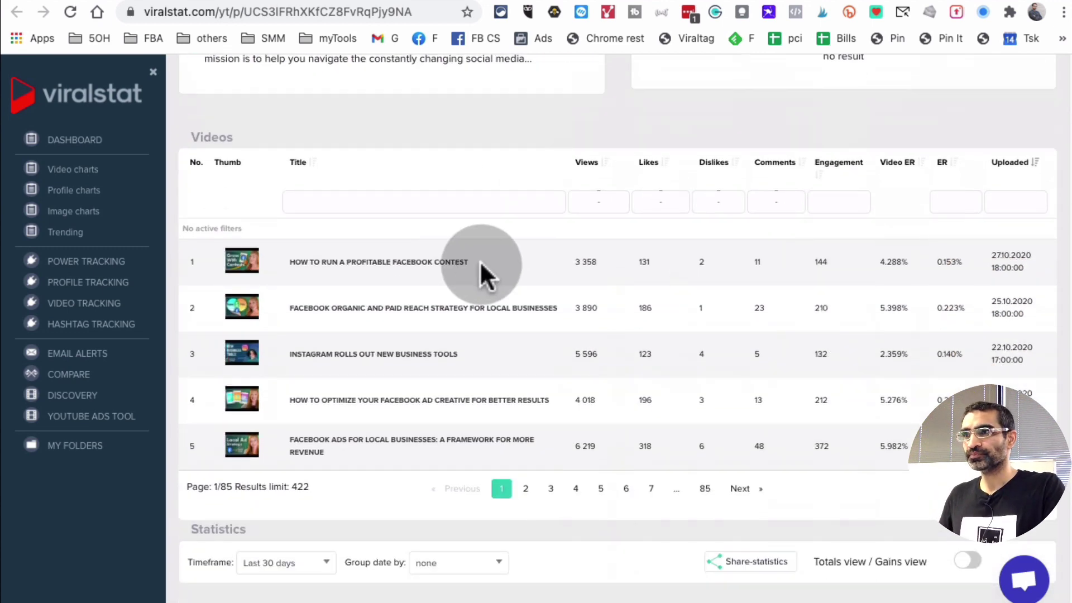
key("ctrl+plus")
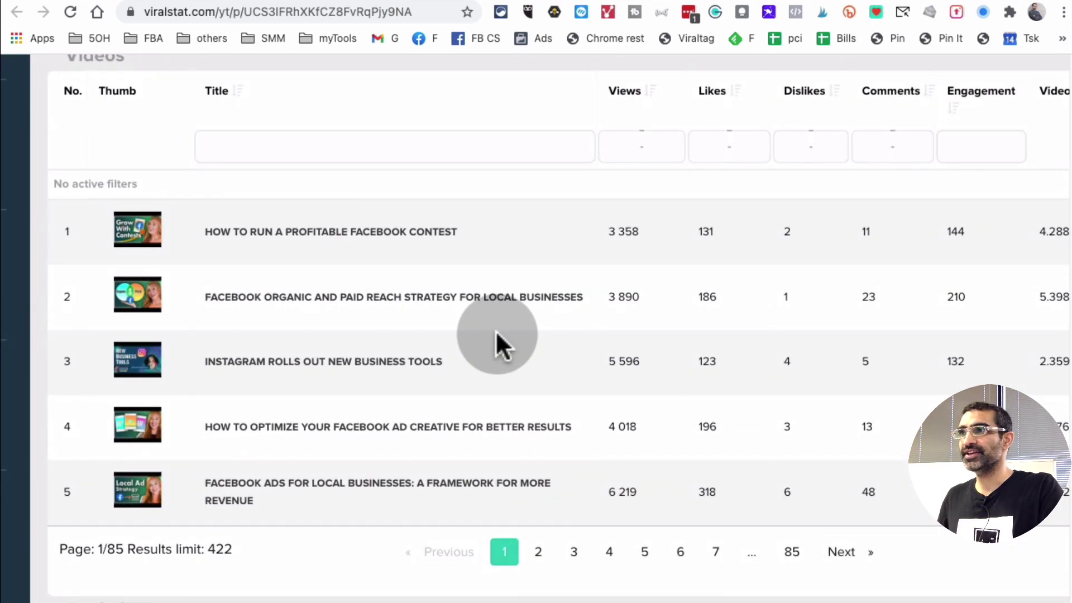
scroll(495, 330, "up", 1)
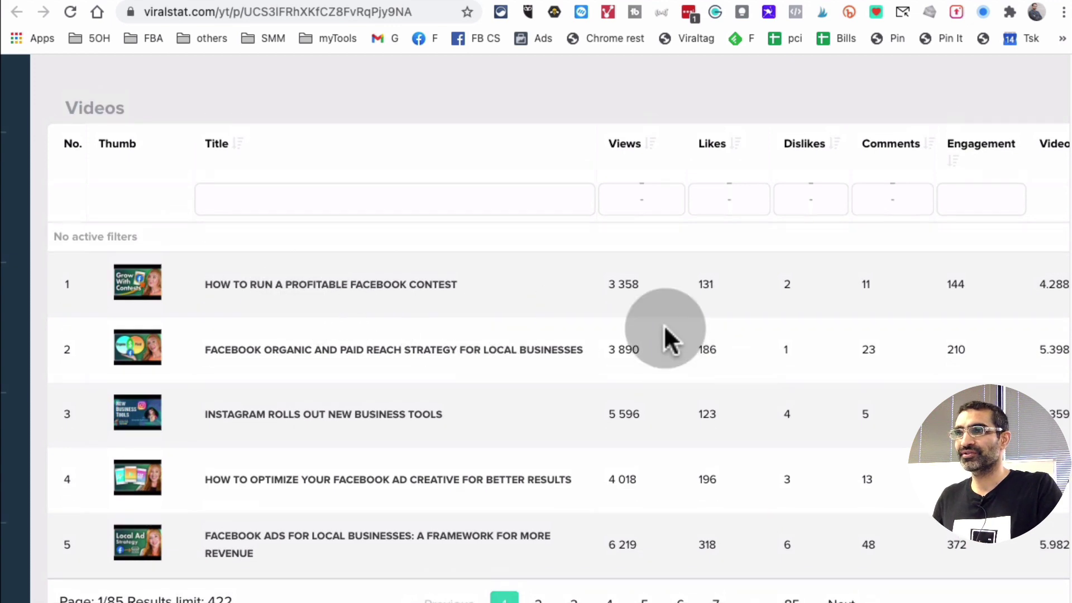
scroll(830, 425, "right", 3)
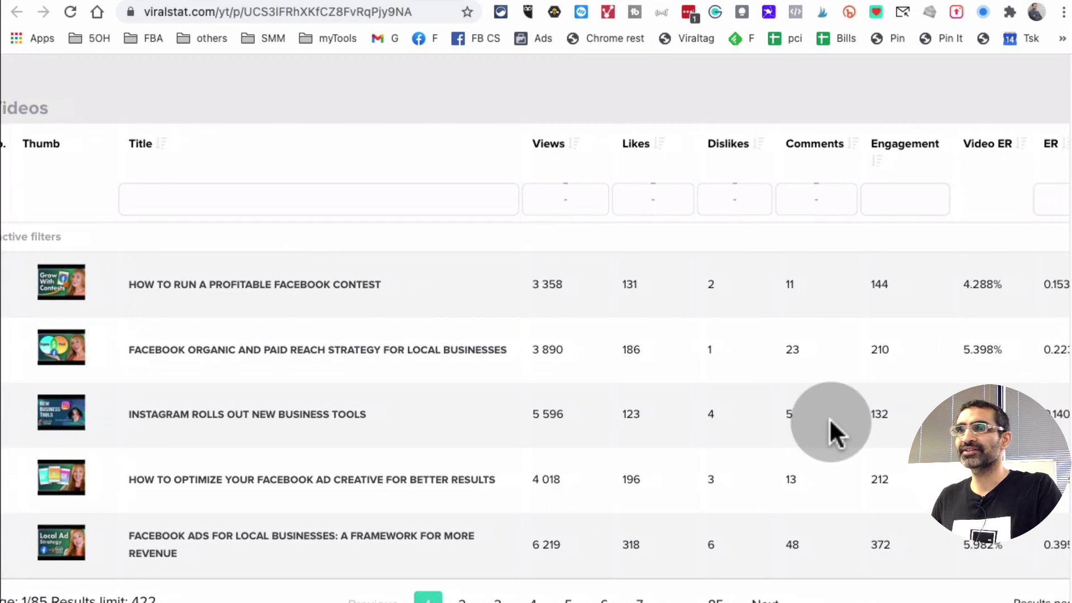
scroll(829, 417, "right", 2)
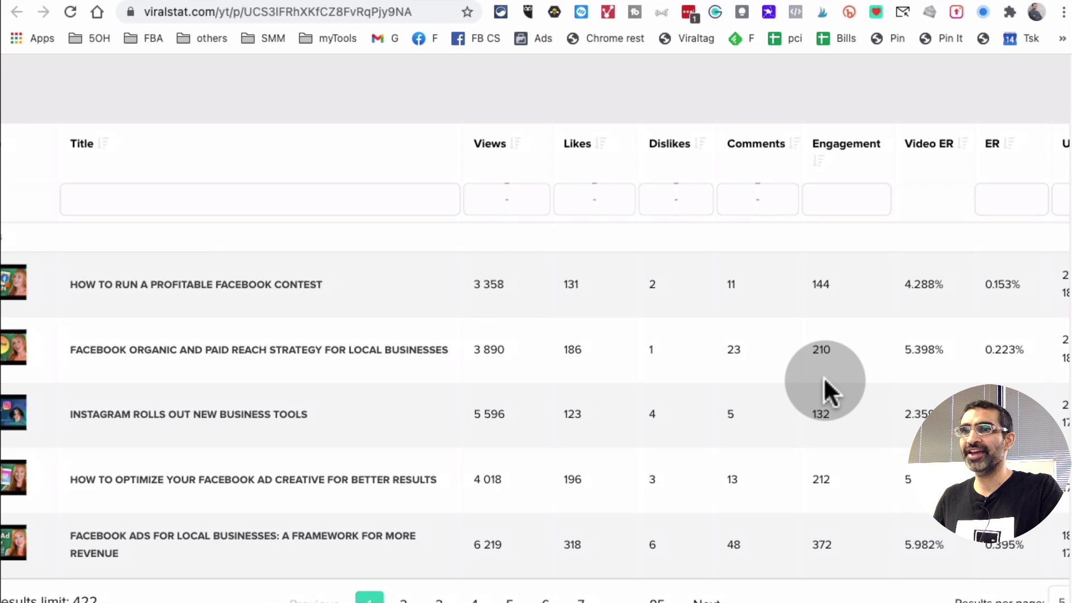
scroll(823, 376, "right", 4)
key("super+0")
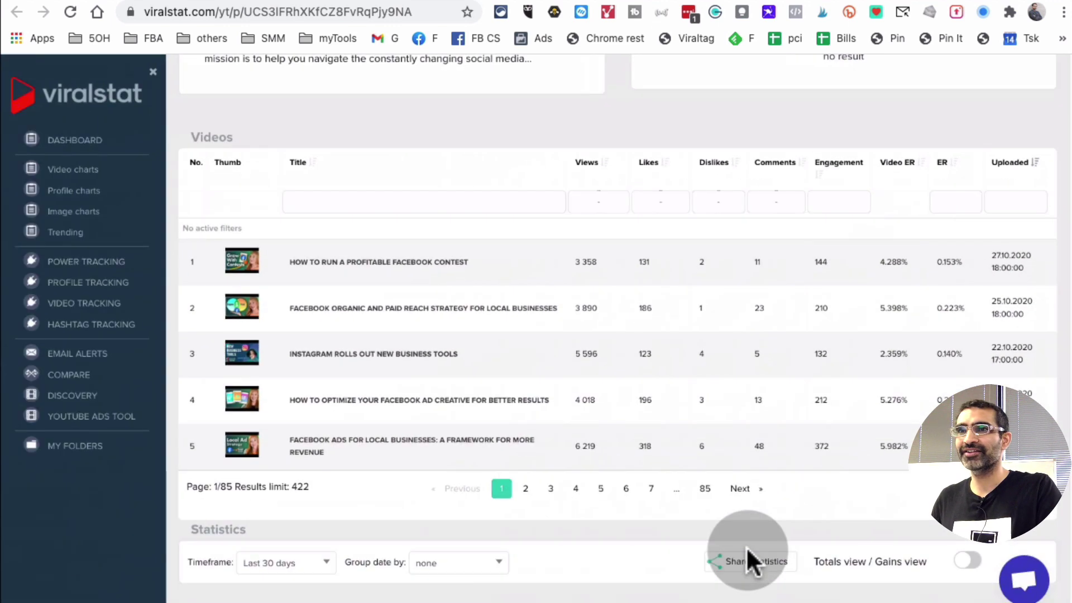
scroll(614, 469, "up", 2)
scroll(614, 463, "down", 4)
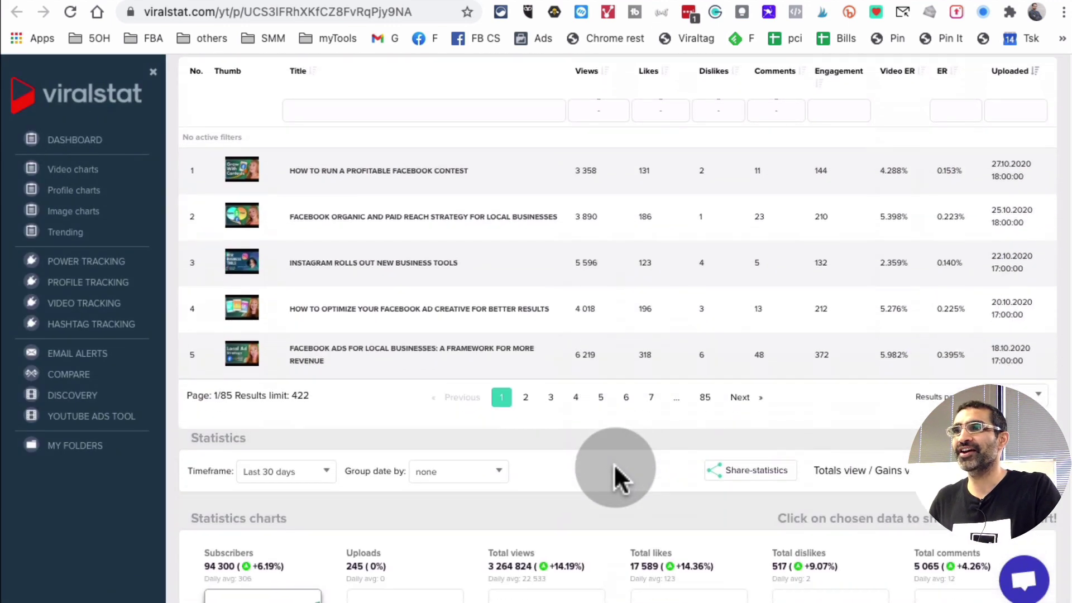
scroll(614, 463, "down", 5)
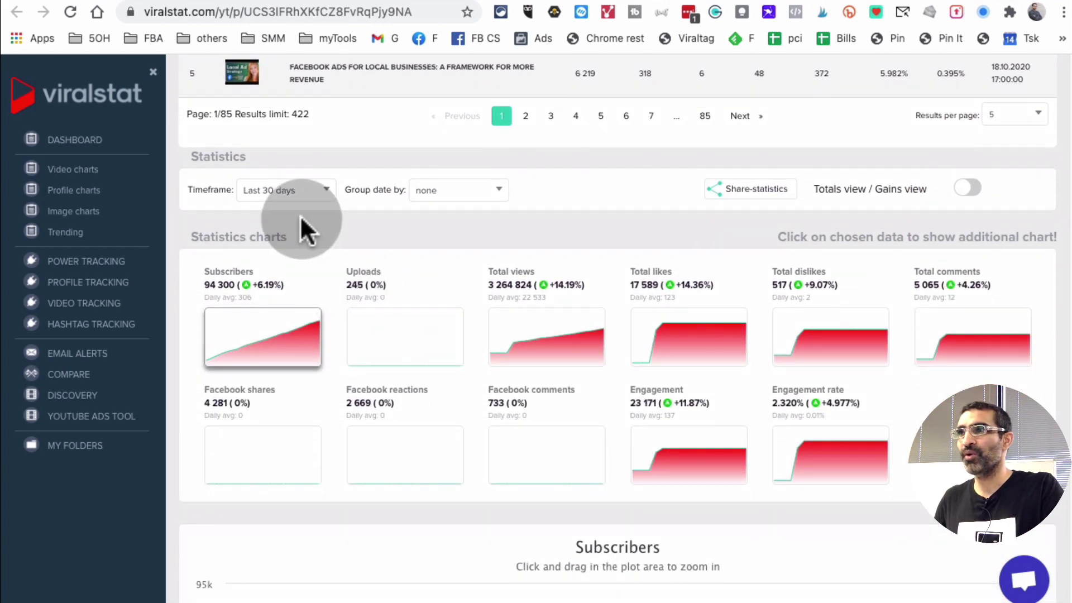
Switch the statistics timeframe to last 3 months and scroll down to the Subscribers chart
left_click(282, 190)
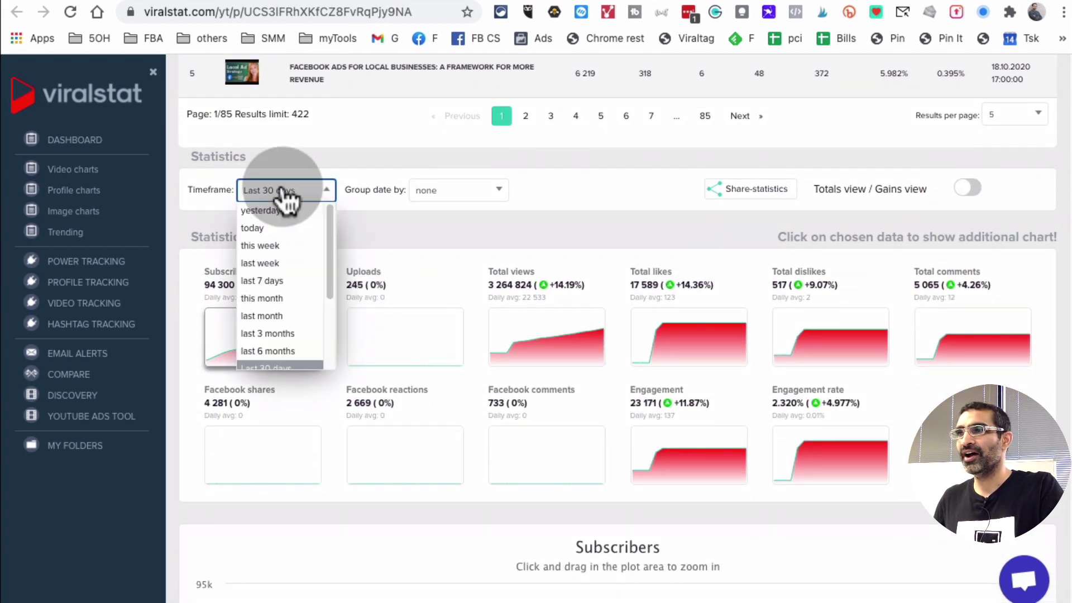
left_click(282, 334)
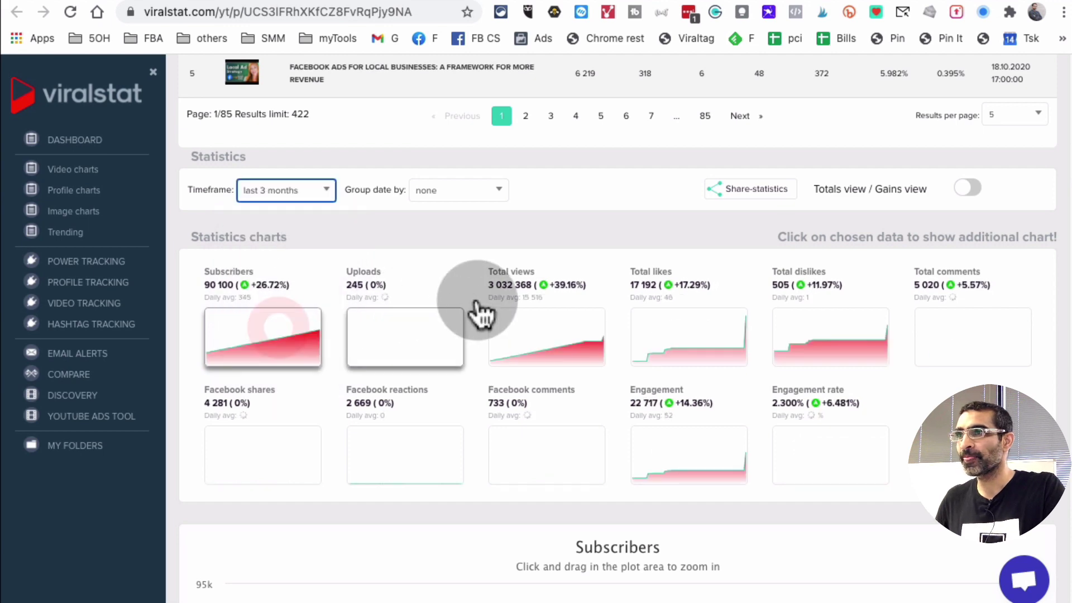
scroll(419, 335, "up", 5)
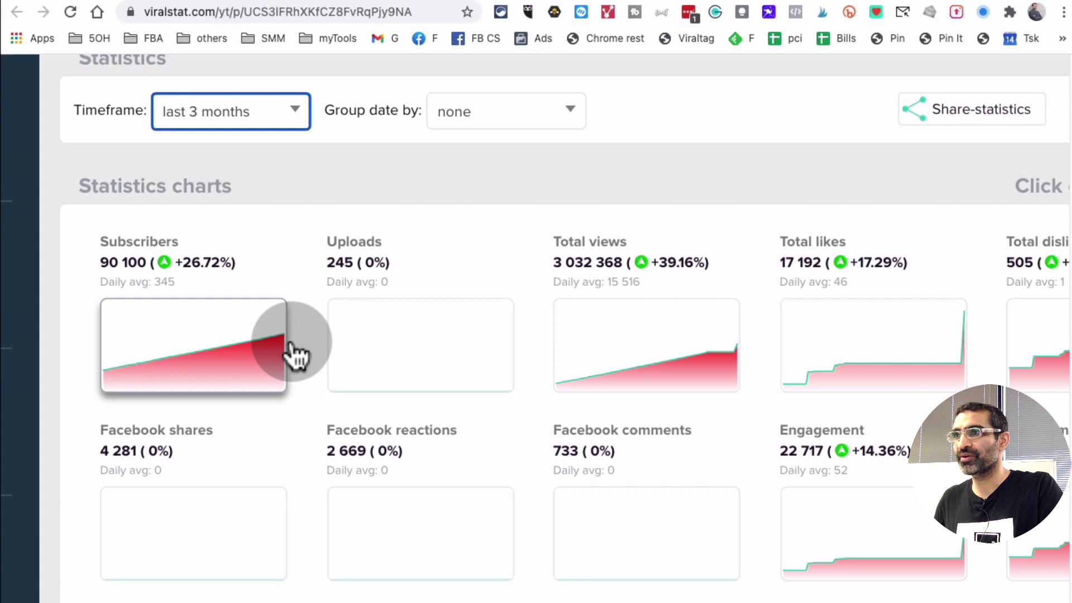
scroll(642, 335, "right", 5)
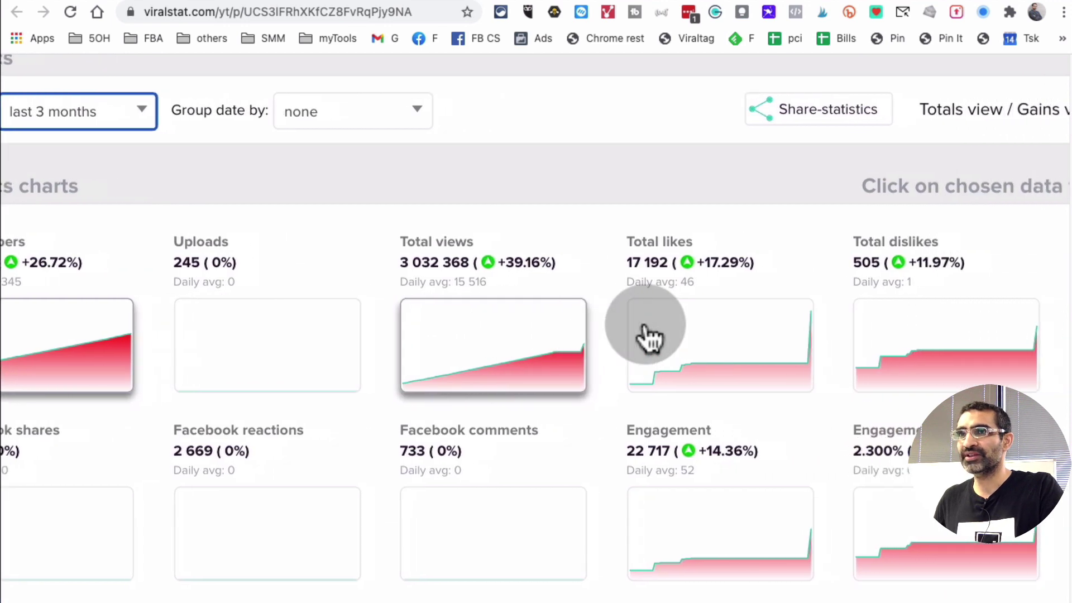
scroll(837, 276, "down", 8)
scroll(838, 285, "down", 3)
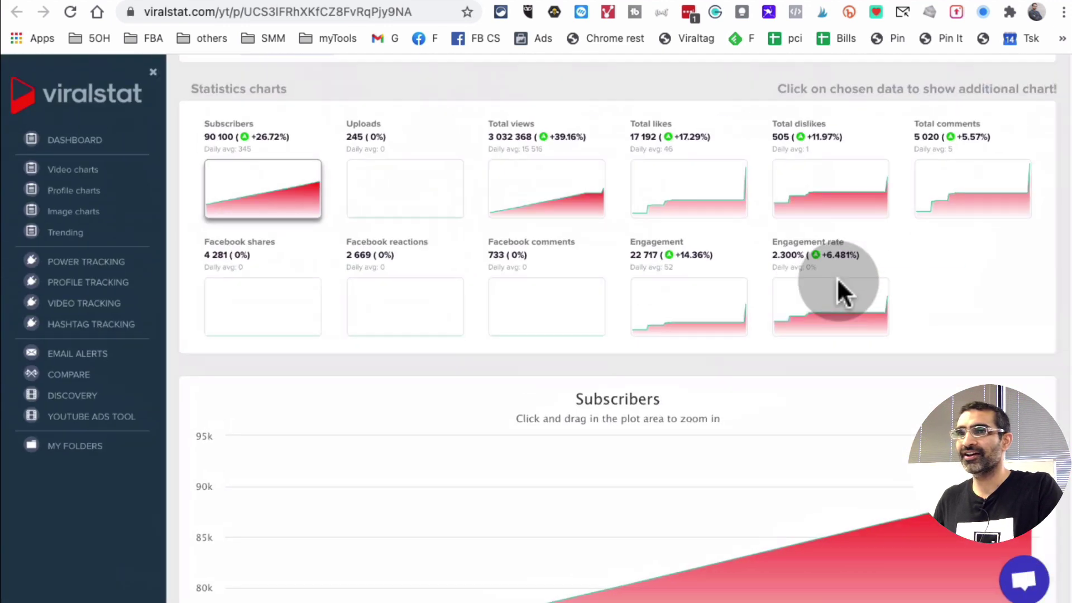
scroll(837, 277, "down", 4)
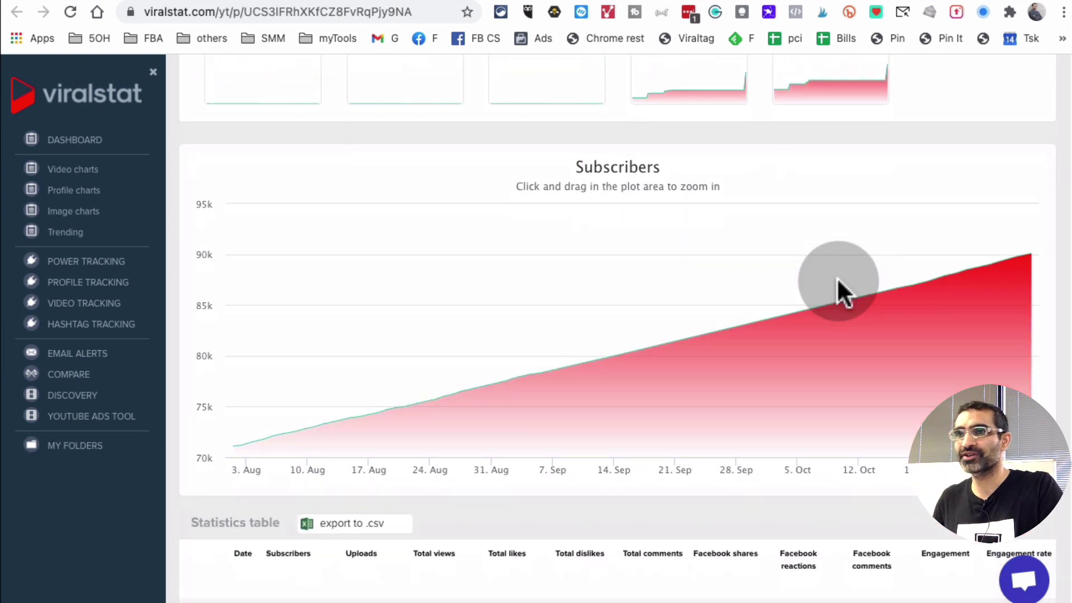
scroll(836, 285, "down", 2)
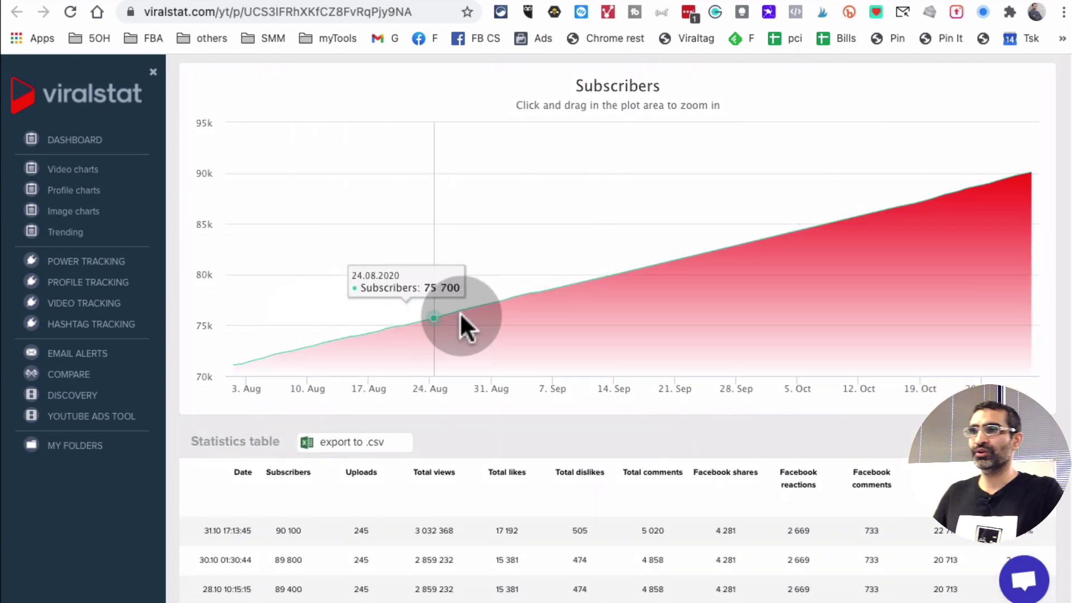
scroll(782, 211, "down", 1)
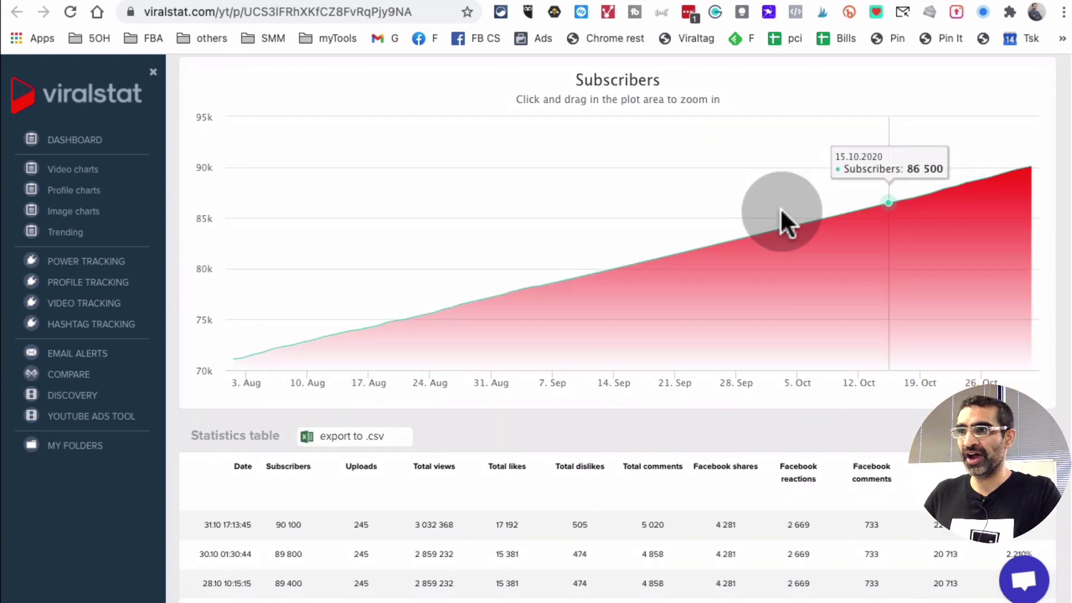
scroll(779, 208, "down", 6)
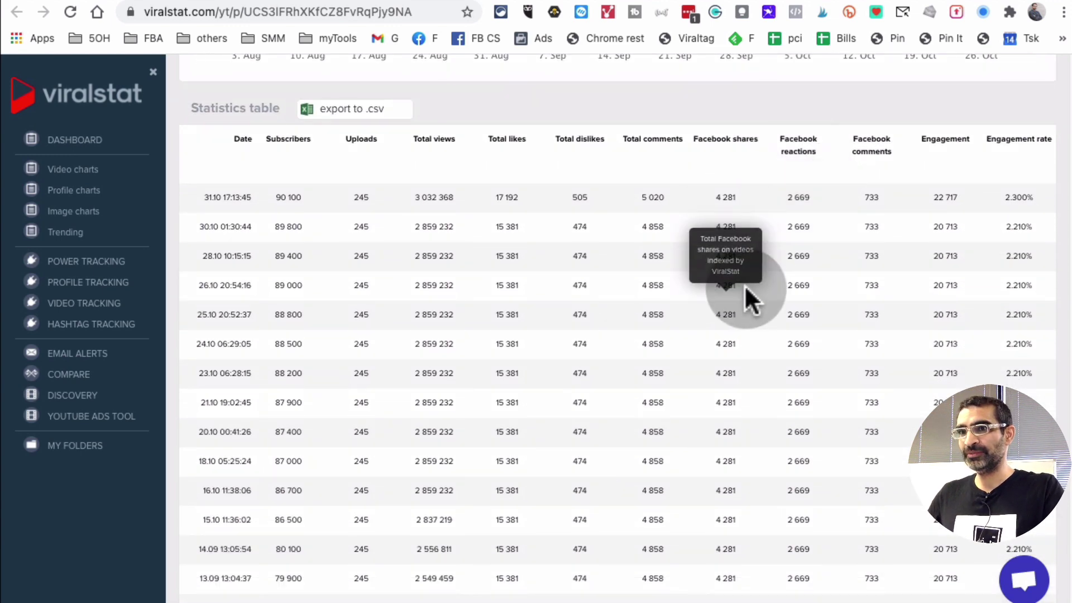
scroll(748, 296, "down", 1)
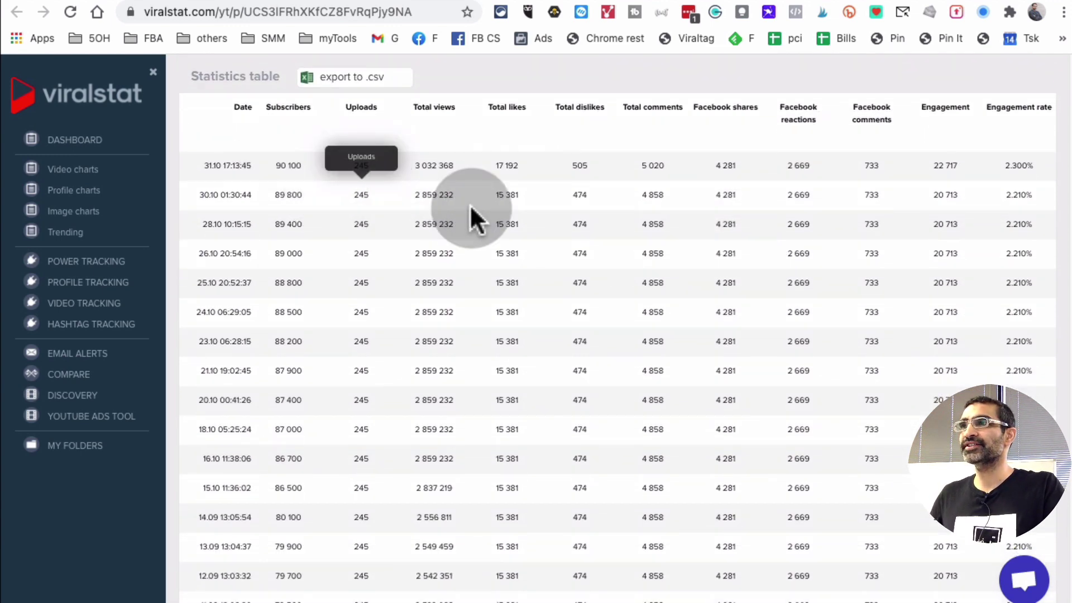
scroll(485, 223, "up", 1)
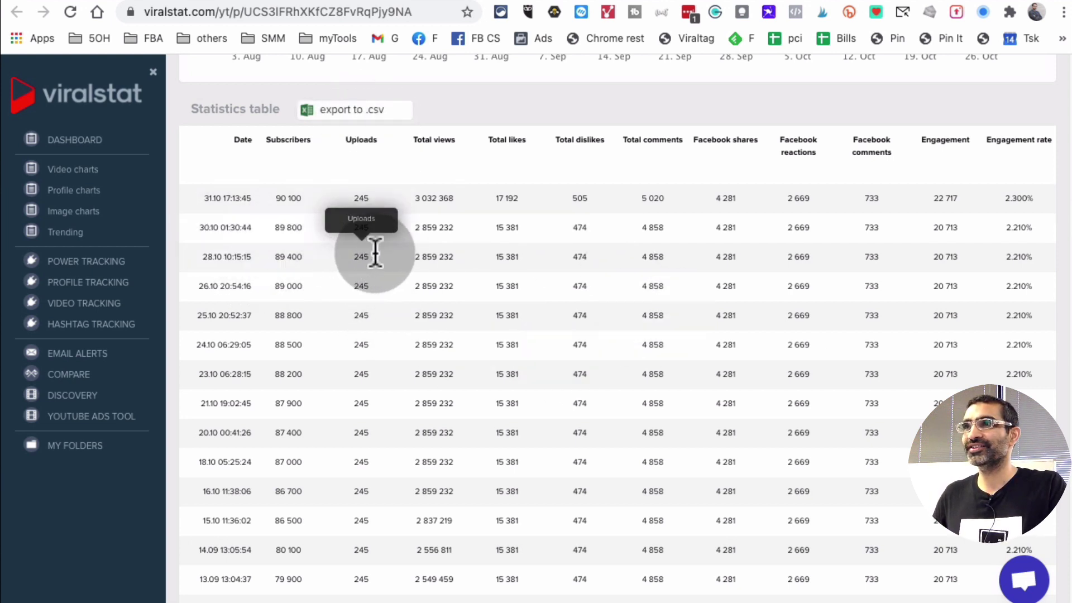
scroll(856, 296, "down", 3)
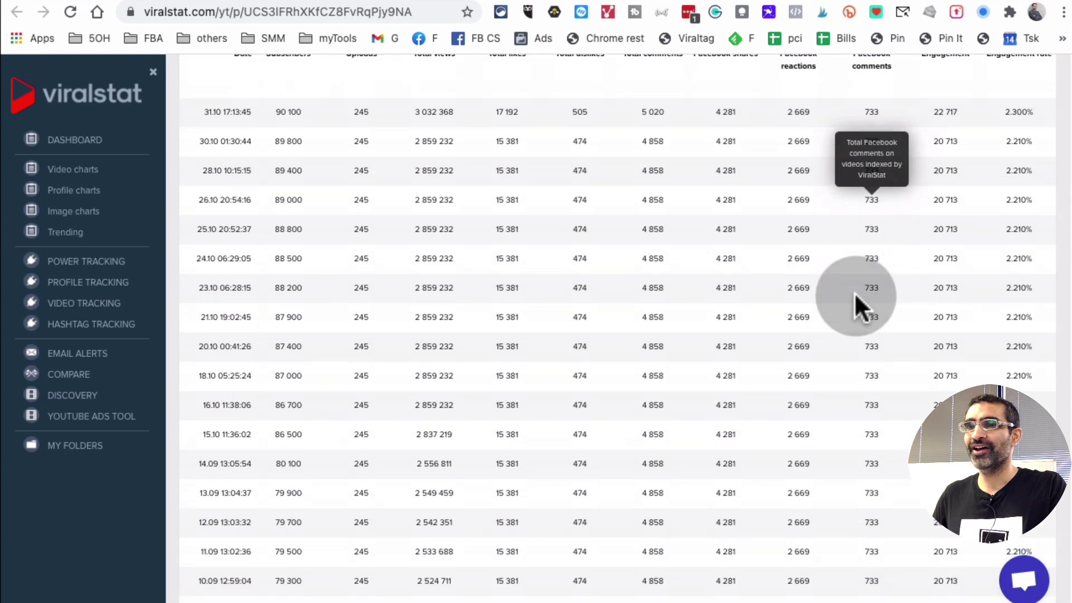
scroll(855, 294, "down", 2)
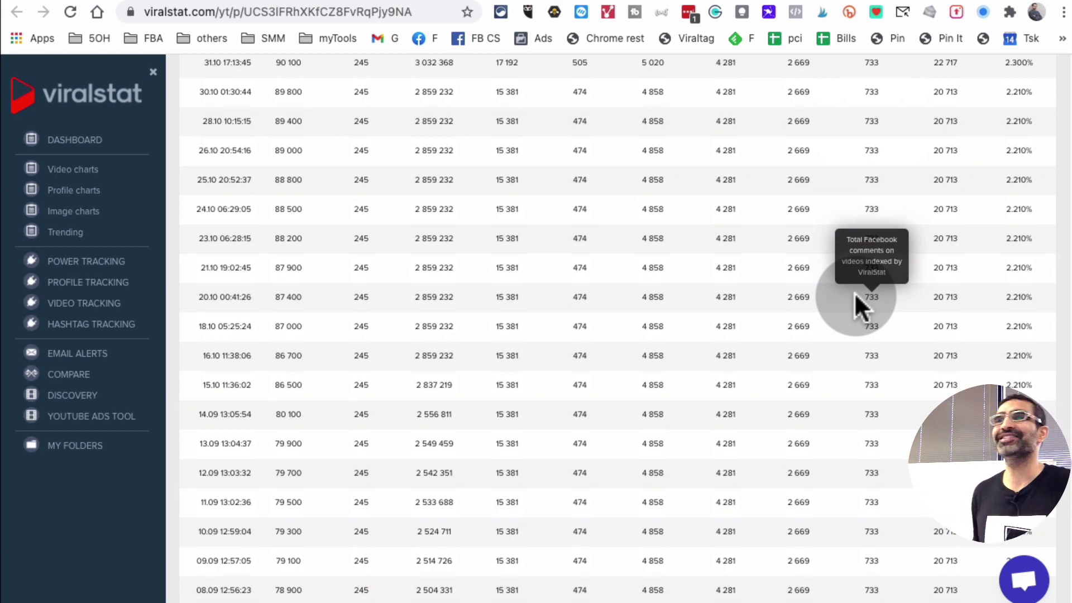
scroll(854, 293, "down", 15)
Re-rank Video charts by most views gained and open 'How to Use Stories to Build a Loyal Tribe'
scroll(854, 293, "up", 2)
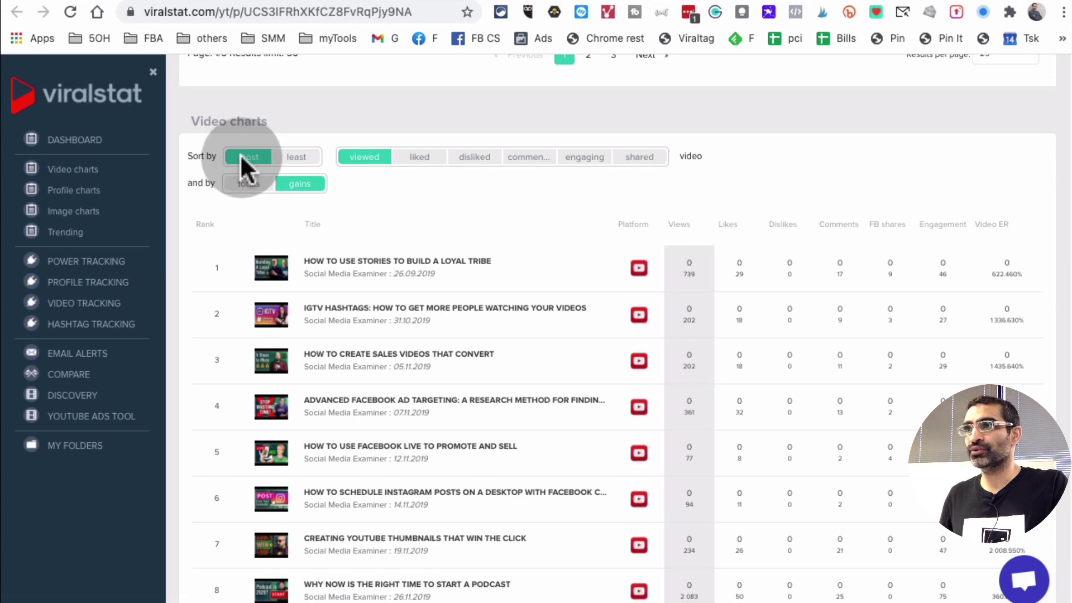
left_click(307, 161)
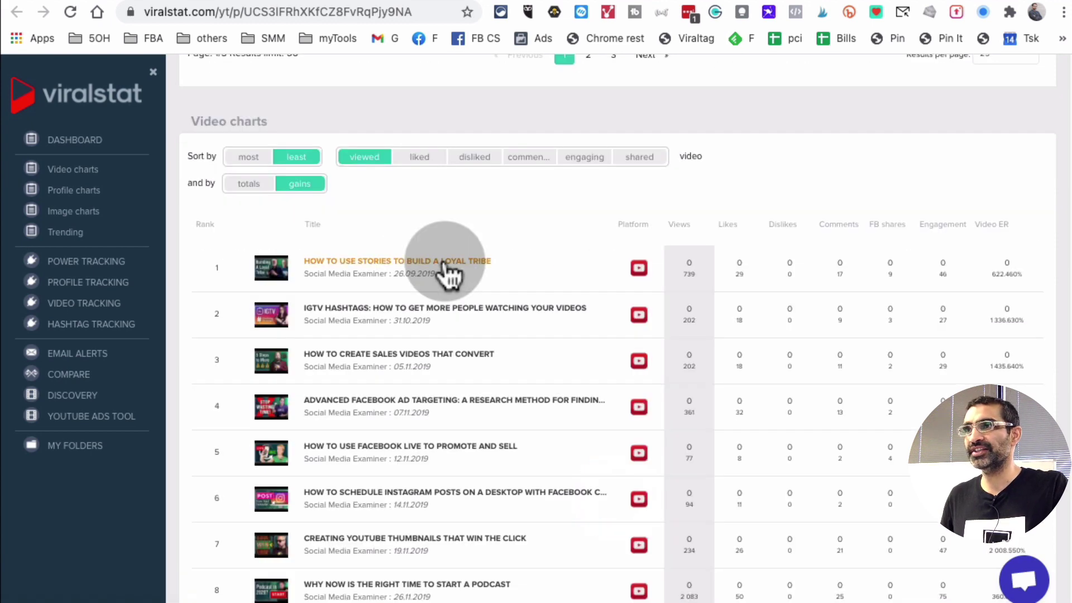
left_click(249, 161)
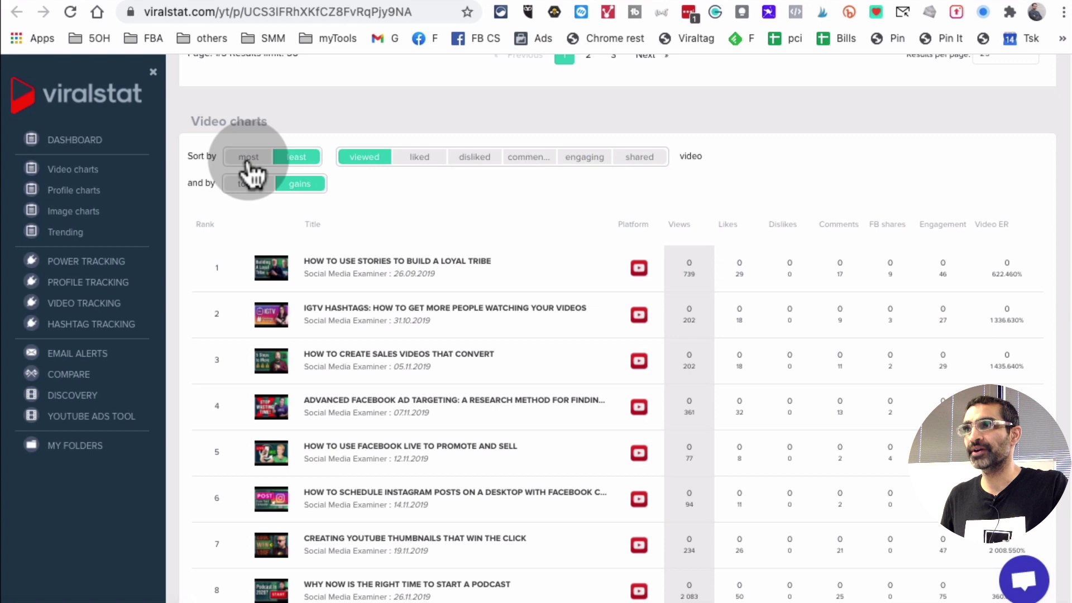
scroll(564, 278, "down", 3)
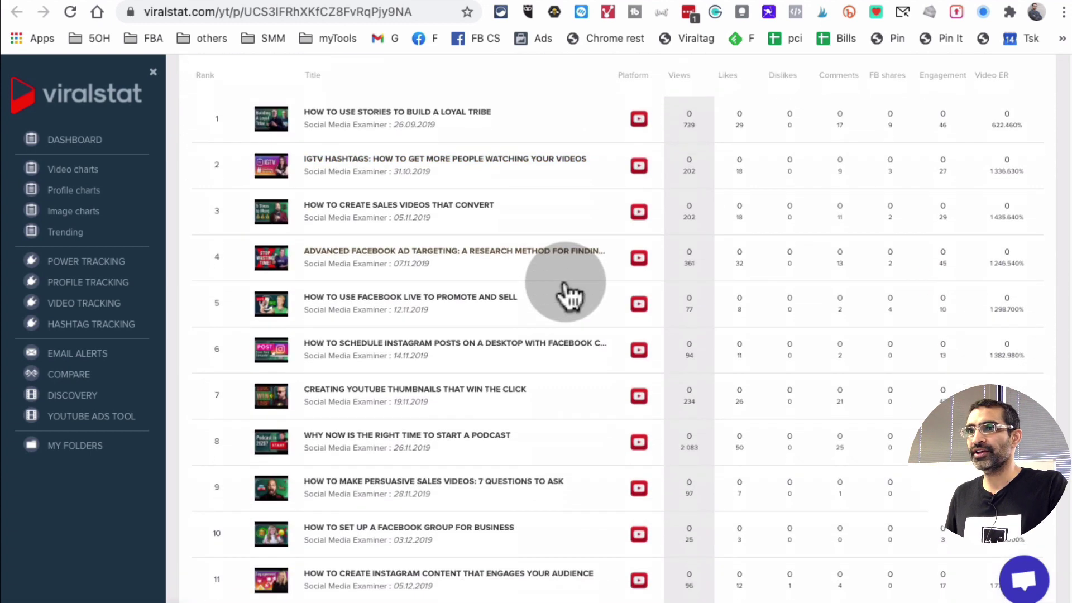
scroll(567, 294, "up", 2)
left_click(439, 204)
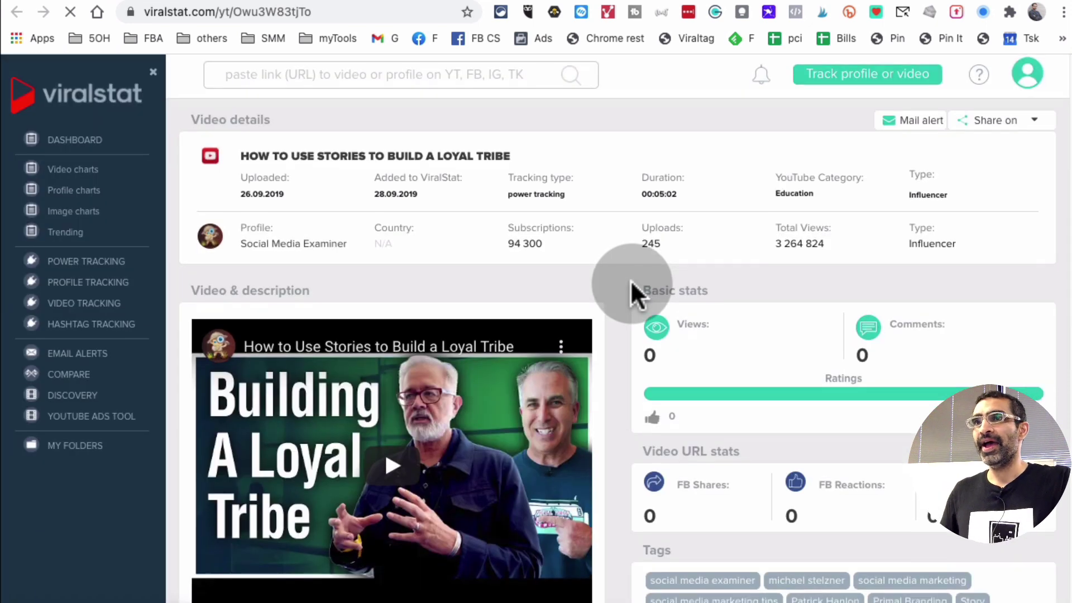
Browse the Loyal Tribe video's statistics charts and timeframes, then switch to Social Media Examiner's YouTube channel
scroll(631, 279, "down", 1)
scroll(629, 281, "down", 1)
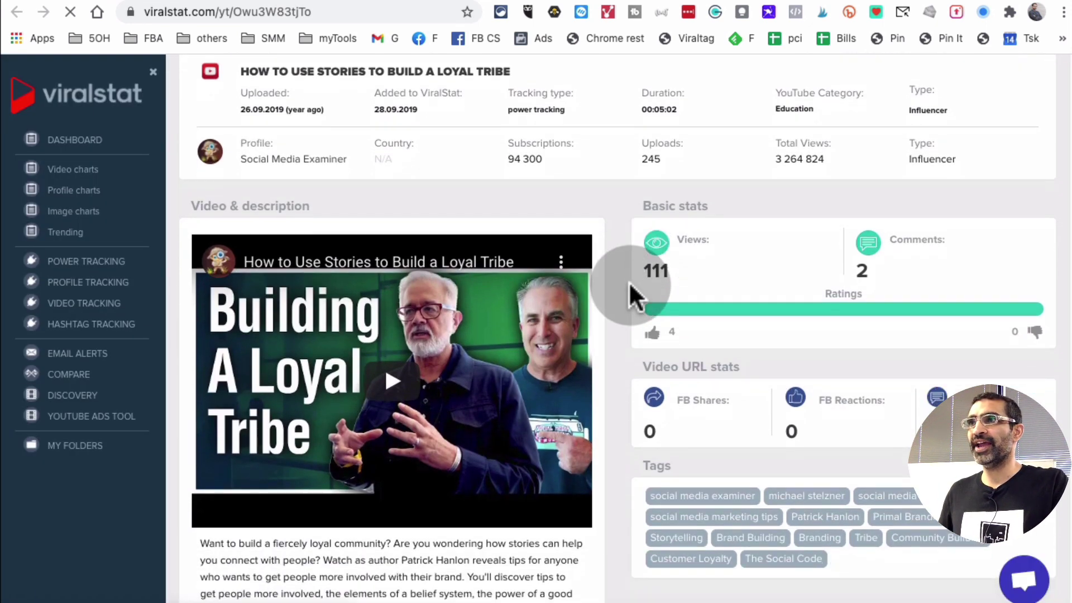
scroll(629, 282, "up", 2)
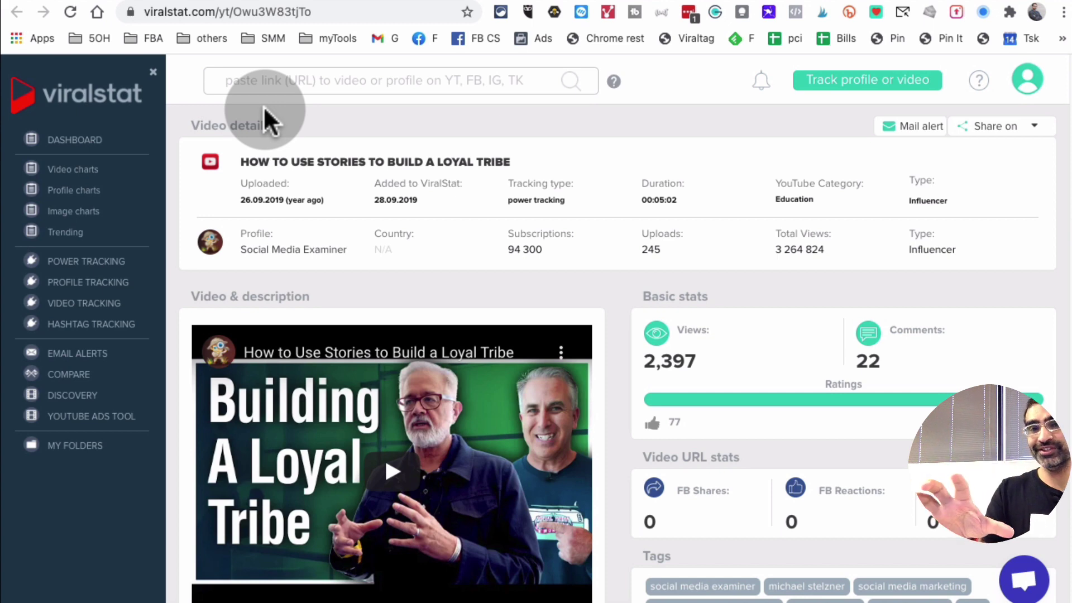
scroll(610, 168, "down", 1)
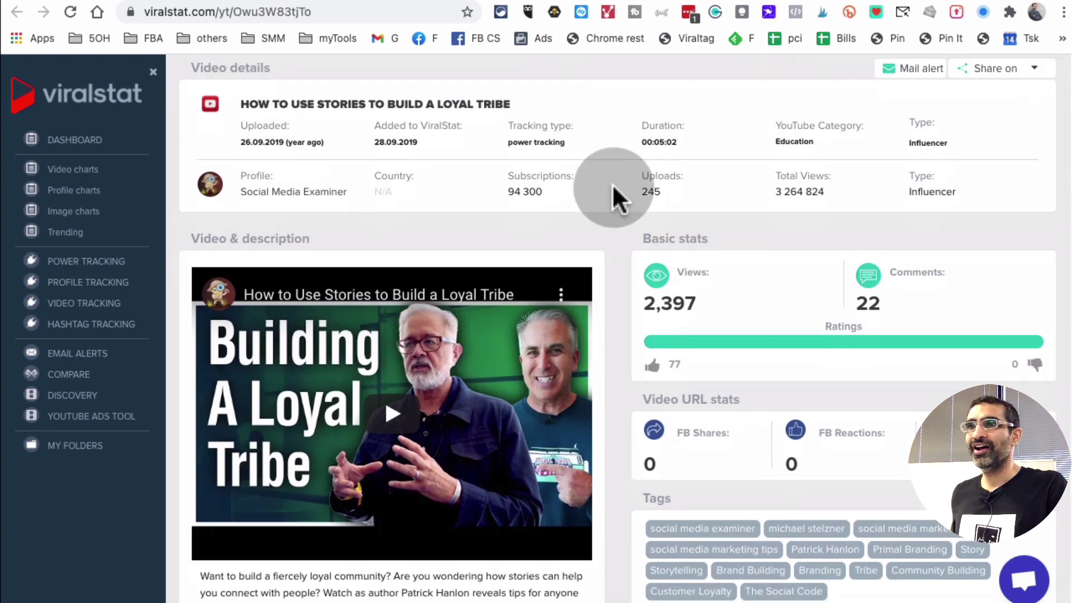
scroll(976, 260, "down", 10)
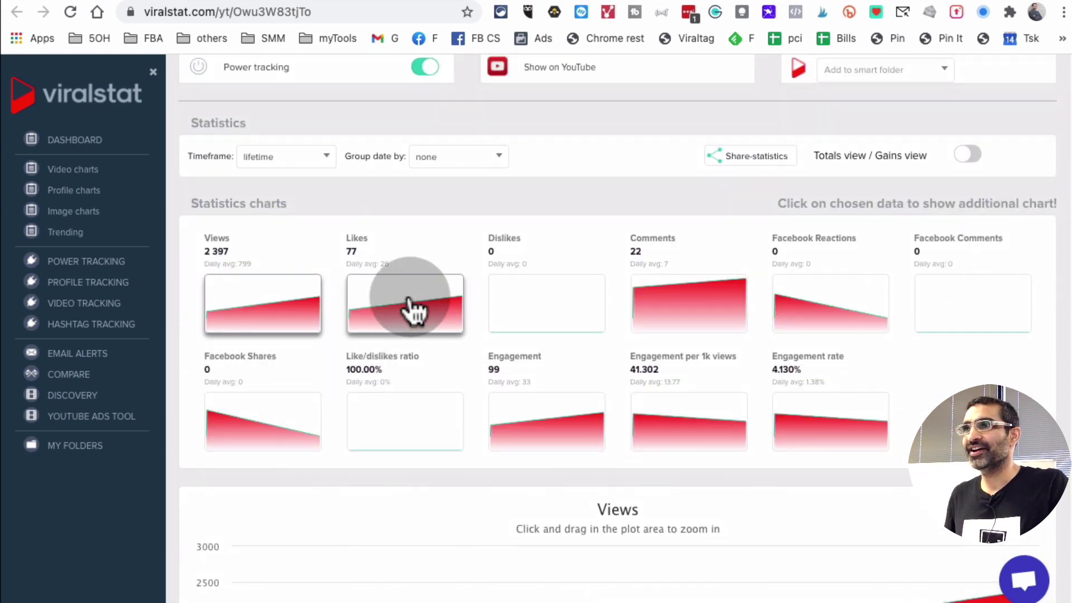
scroll(275, 424, "up", 2)
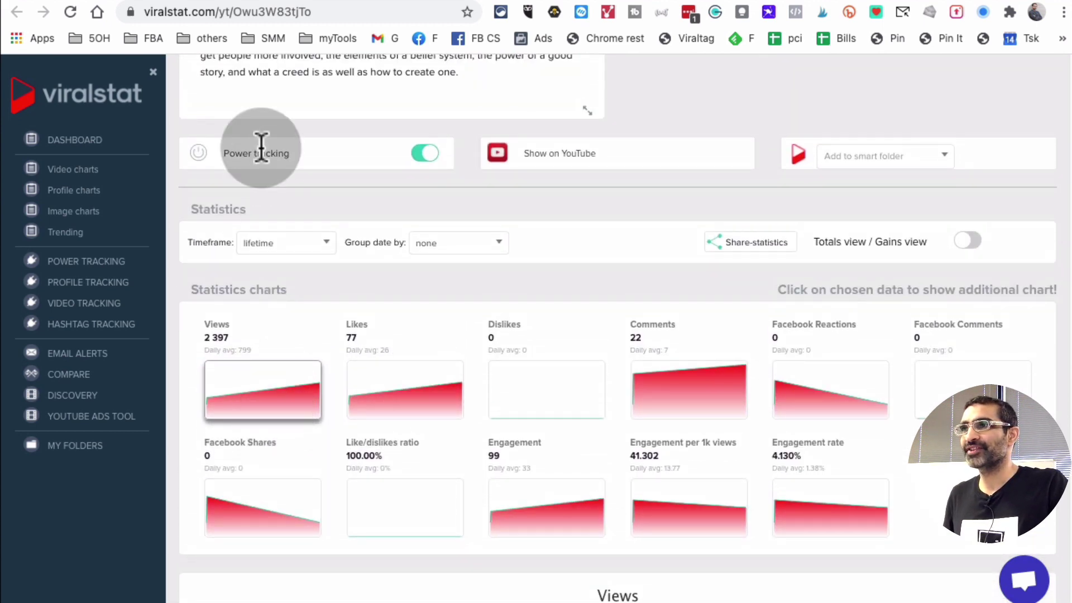
left_click(324, 238)
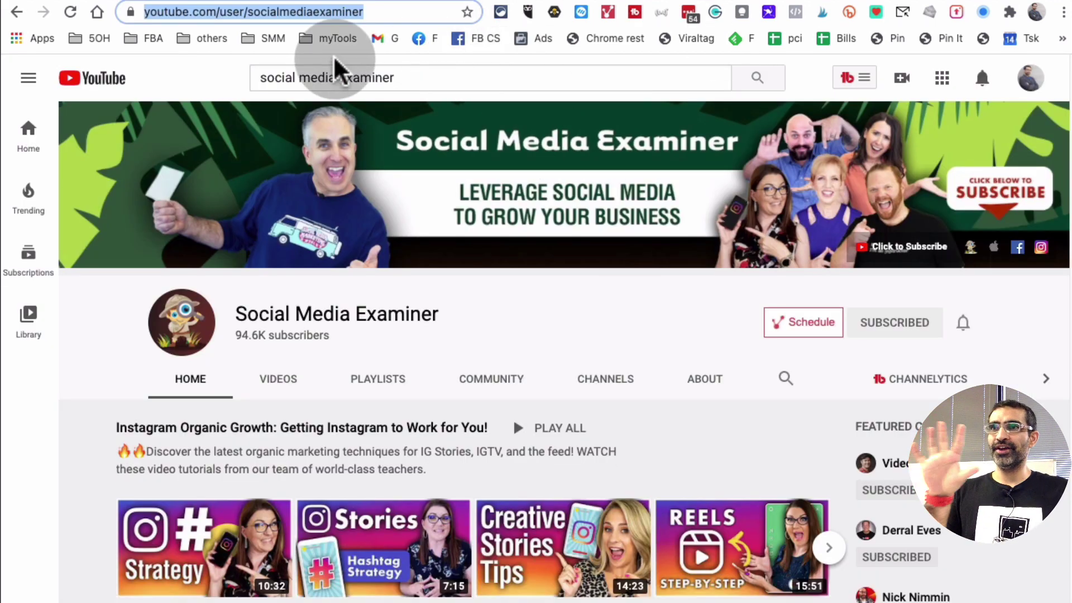
left_click(762, 8)
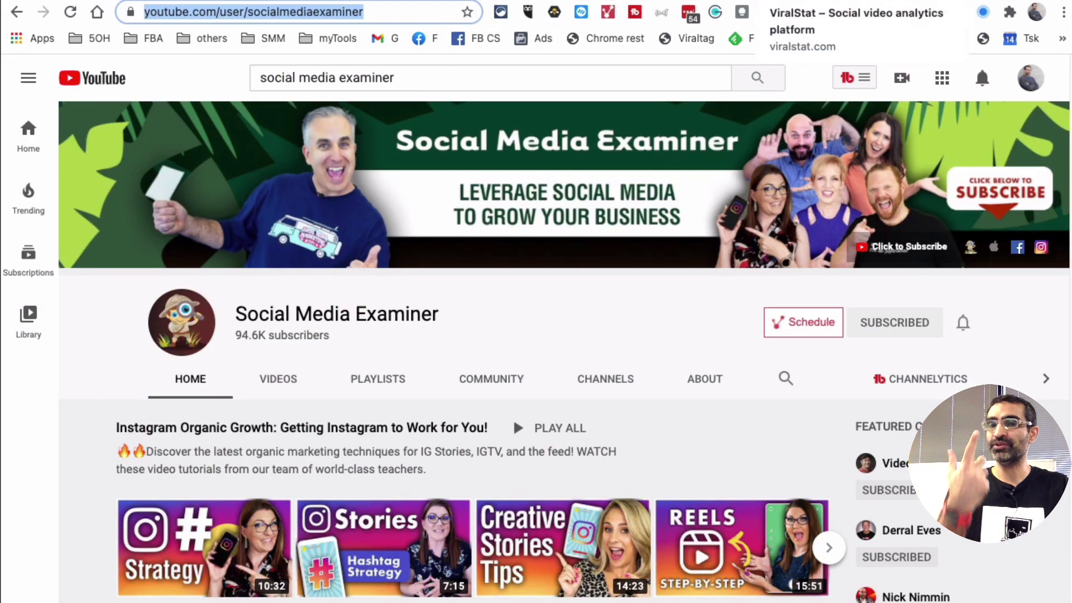
Dismiss the ViralStat preview card and scroll Social Media Examiner's YouTube home page
left_click(422, 207)
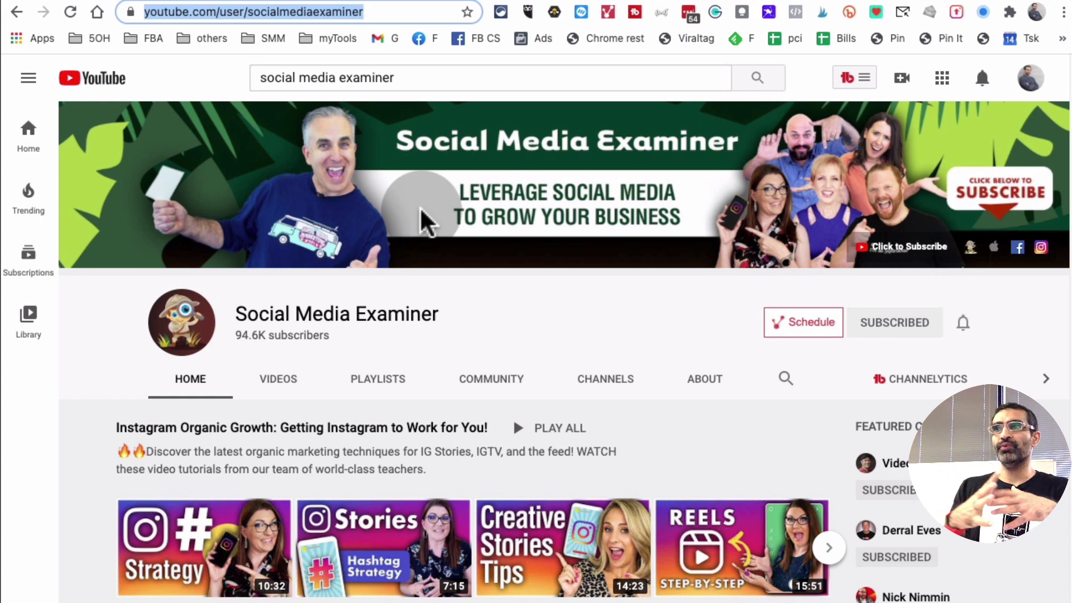
scroll(455, 190, "down", 3)
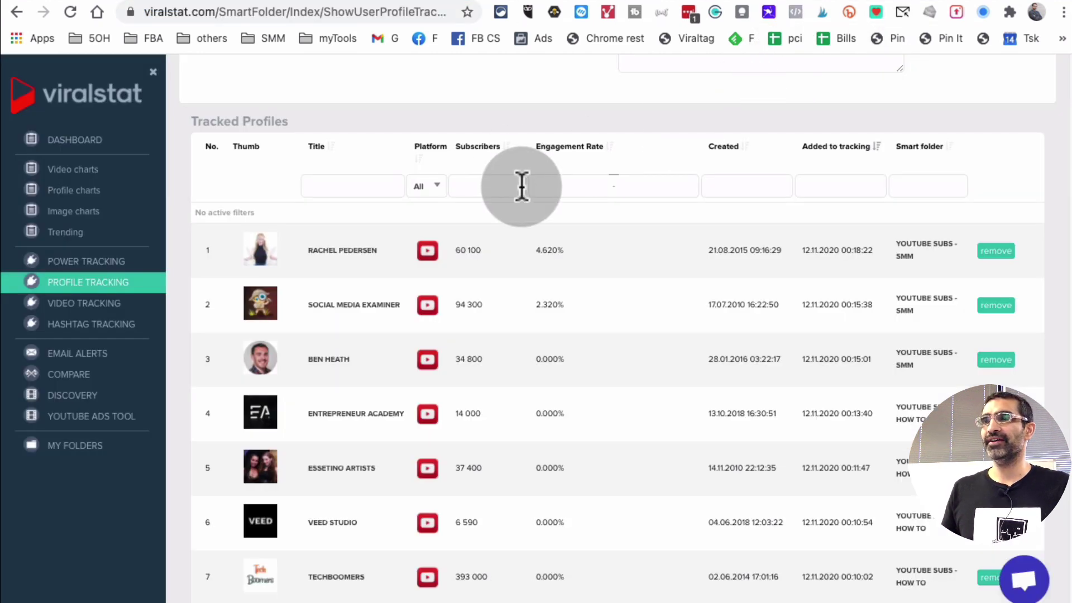
scroll(522, 186, "up", 1)
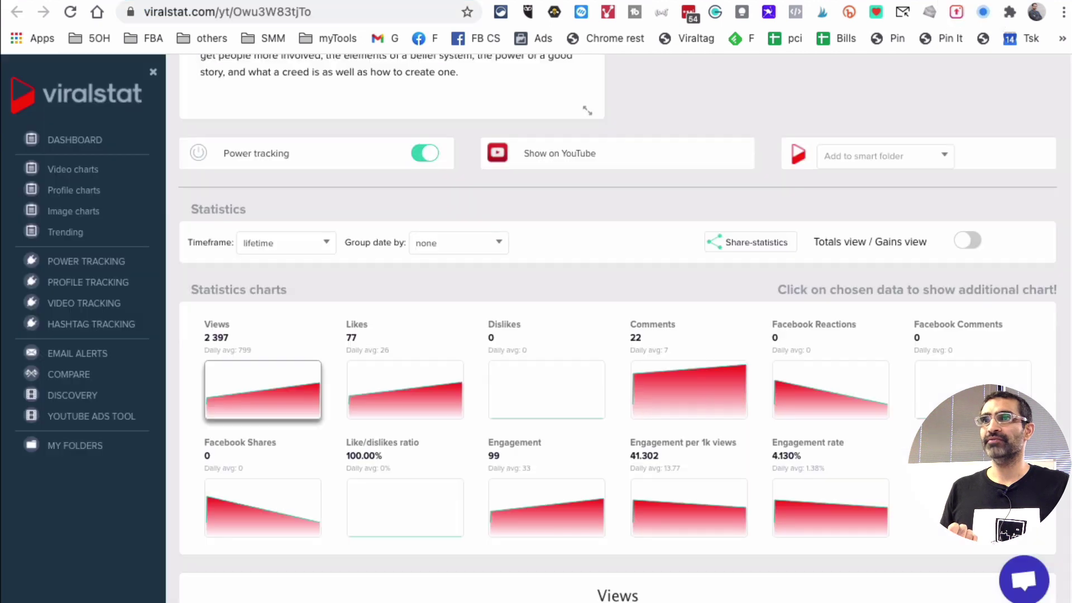
Return to the Loyal Tribe video's ViralStat page showing 2,397 views, 22 comments and 77 likes
left_click(702, 200)
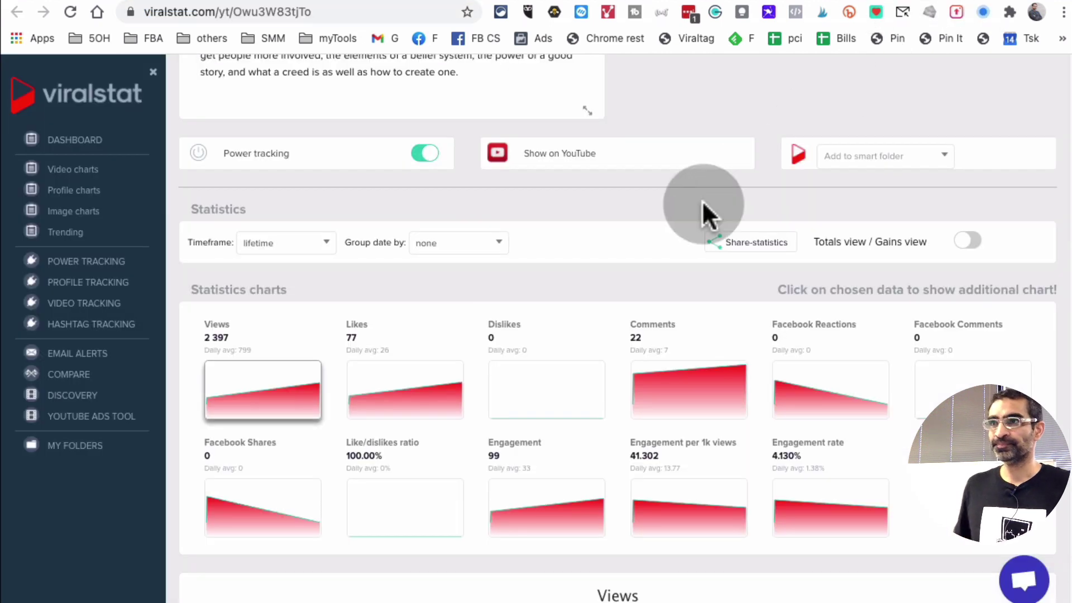
scroll(419, 212, "up", 10)
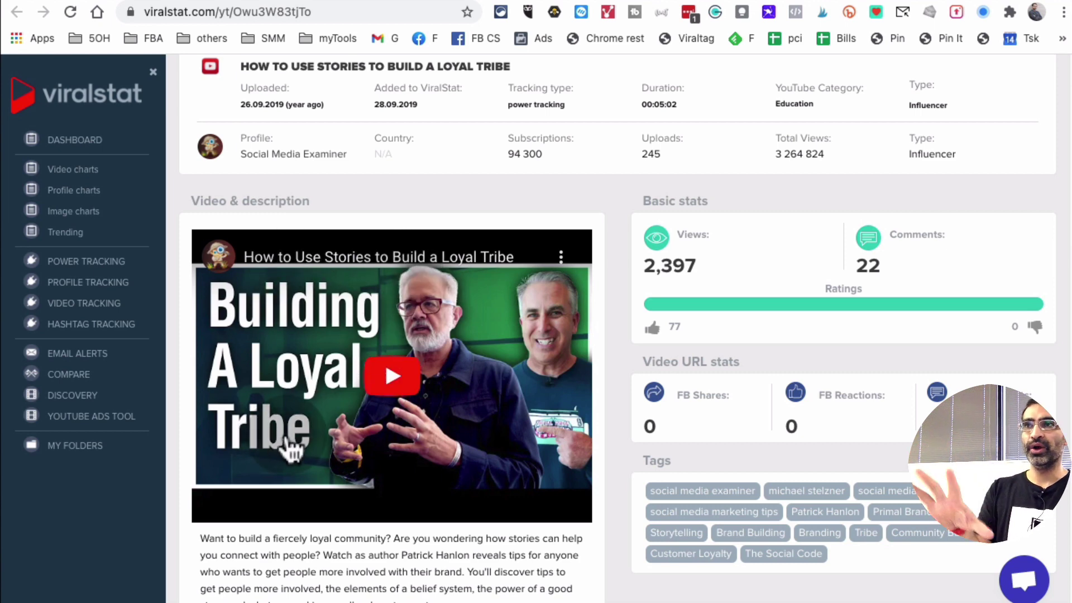
scroll(384, 303, "down", 2)
scroll(339, 290, "up", 4)
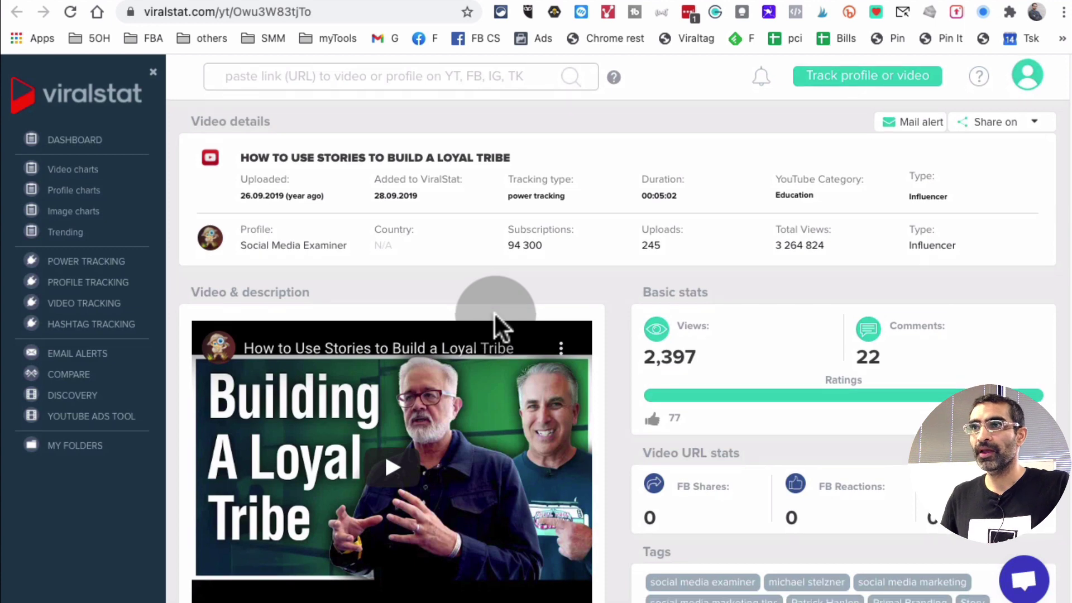
scroll(494, 311, "down", 9)
scroll(494, 312, "down", 3)
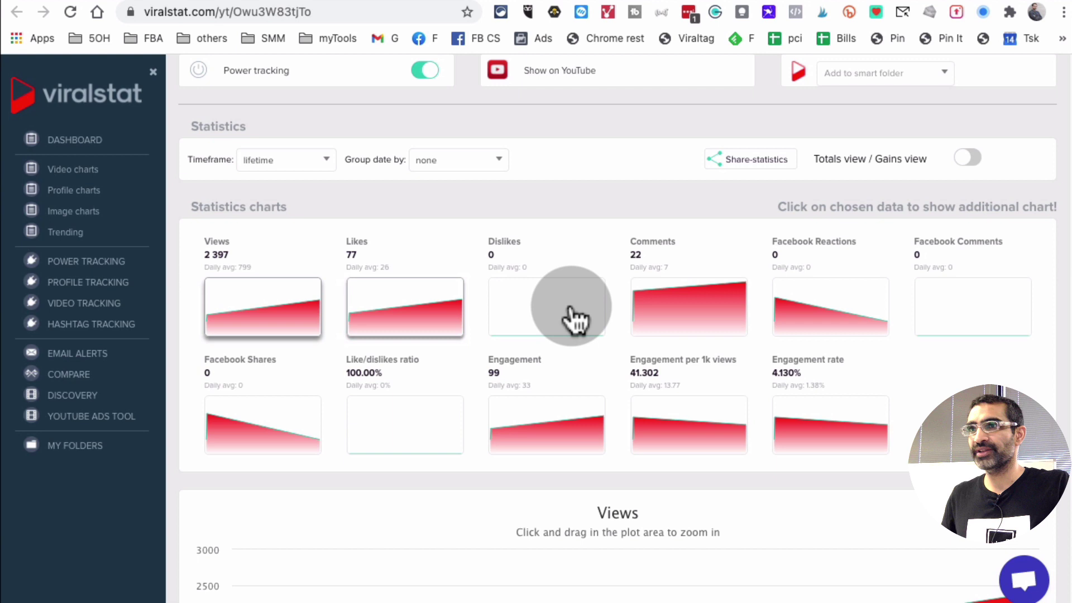
scroll(807, 351, "down", 5)
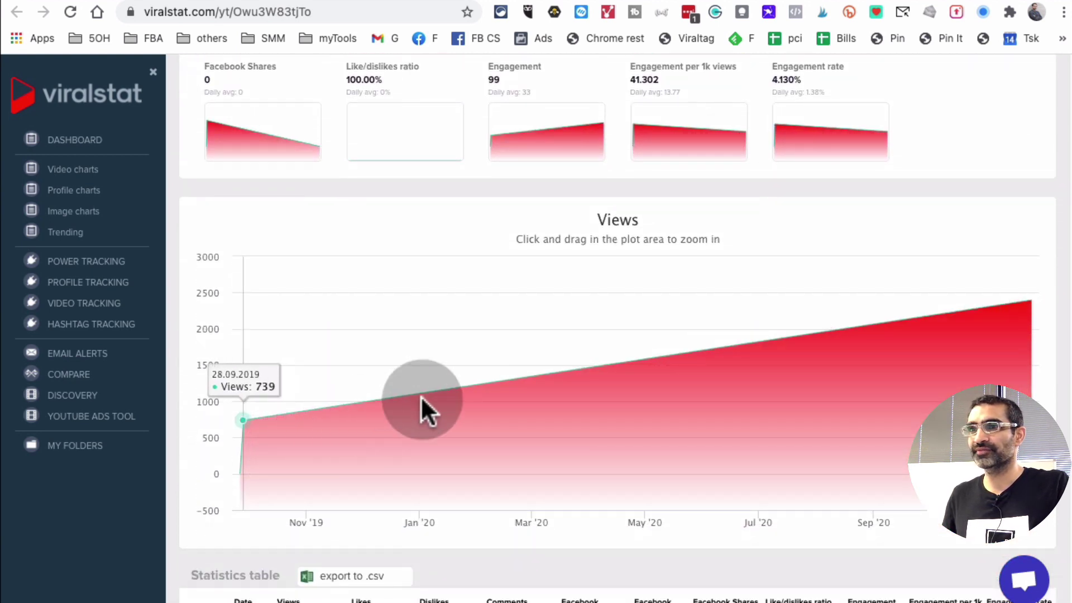
scroll(599, 475, "down", 5)
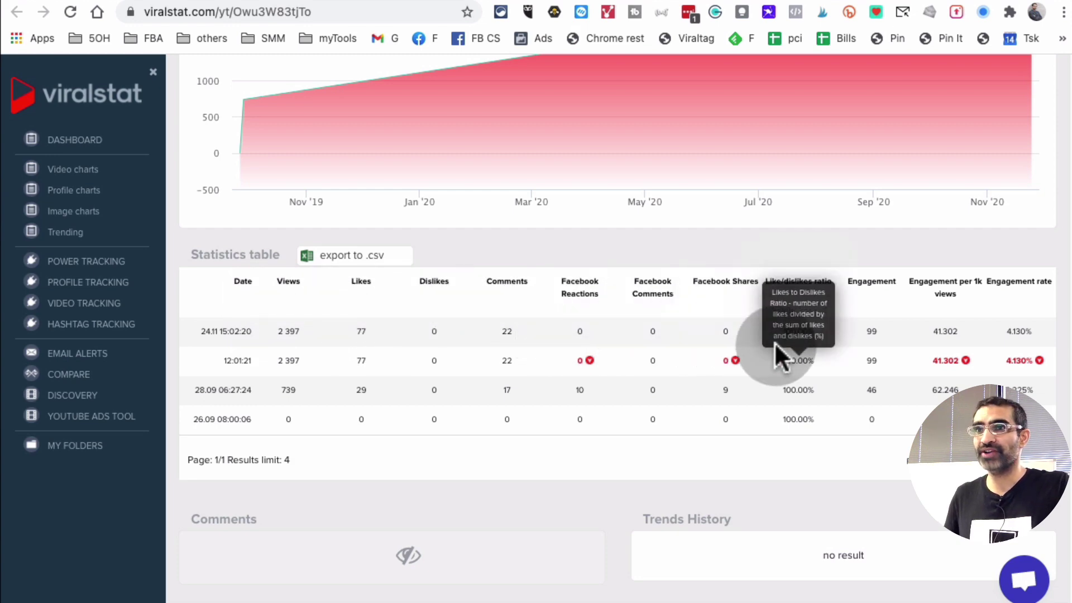
scroll(775, 342, "up", 2)
scroll(775, 342, "up", 15)
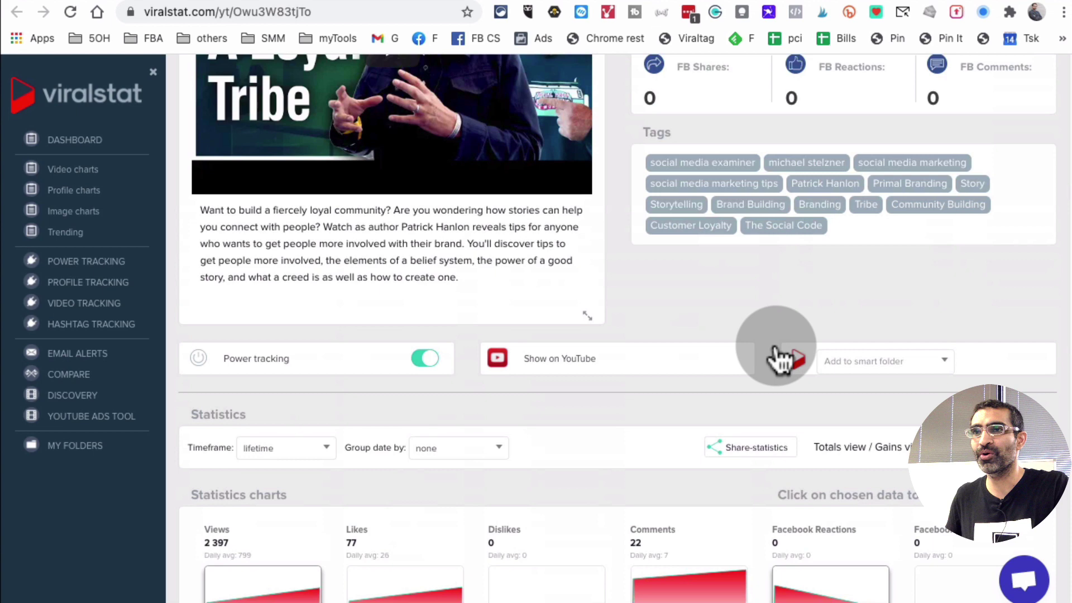
scroll(775, 342, "up", 8)
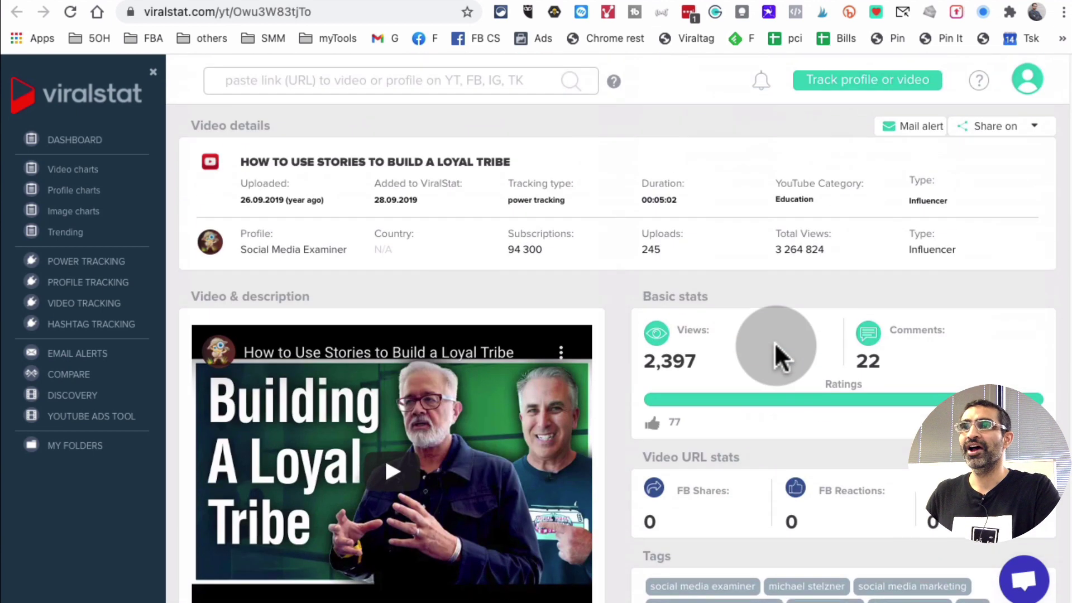
Open the YOUTUBE SUBS - HOW TO folder from MY FOLDERS and browse its six tracked profiles
left_click(114, 444)
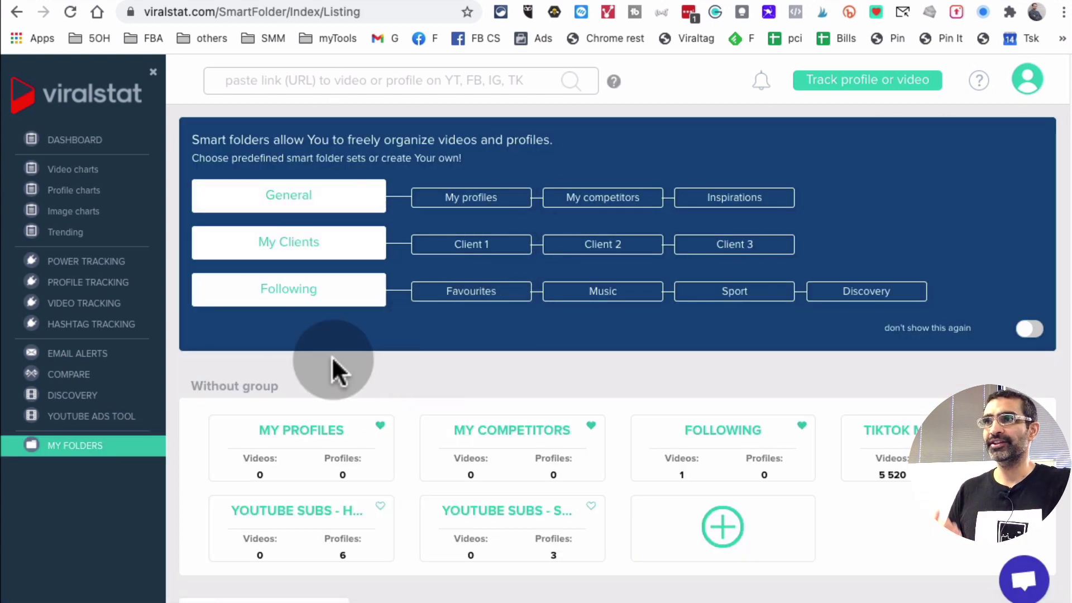
scroll(383, 404, "down", 3)
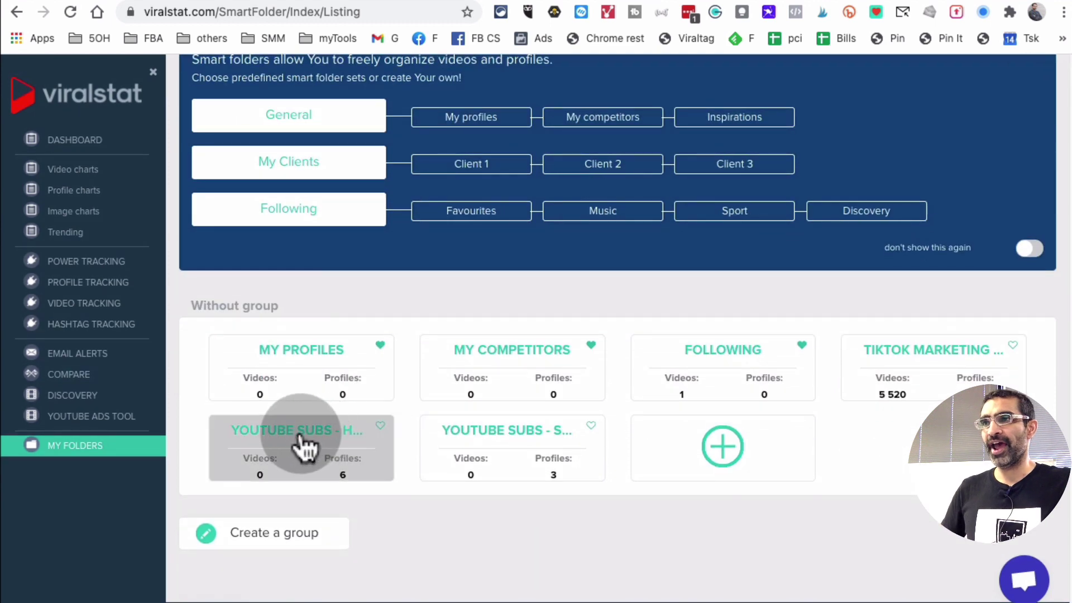
left_click(299, 430)
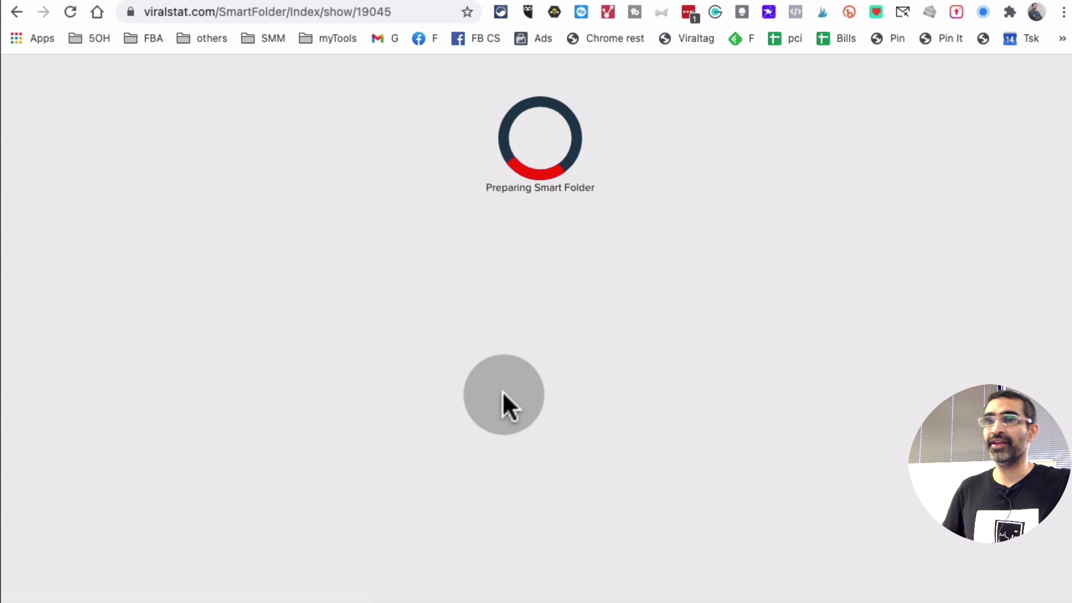
scroll(648, 346, "down", 10)
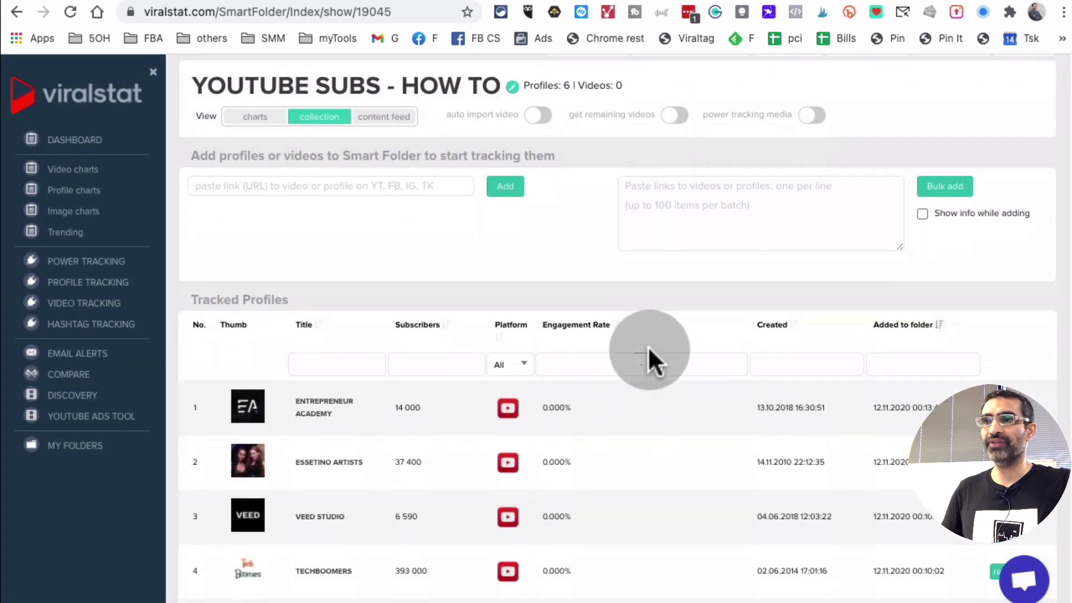
scroll(648, 347, "up", 10)
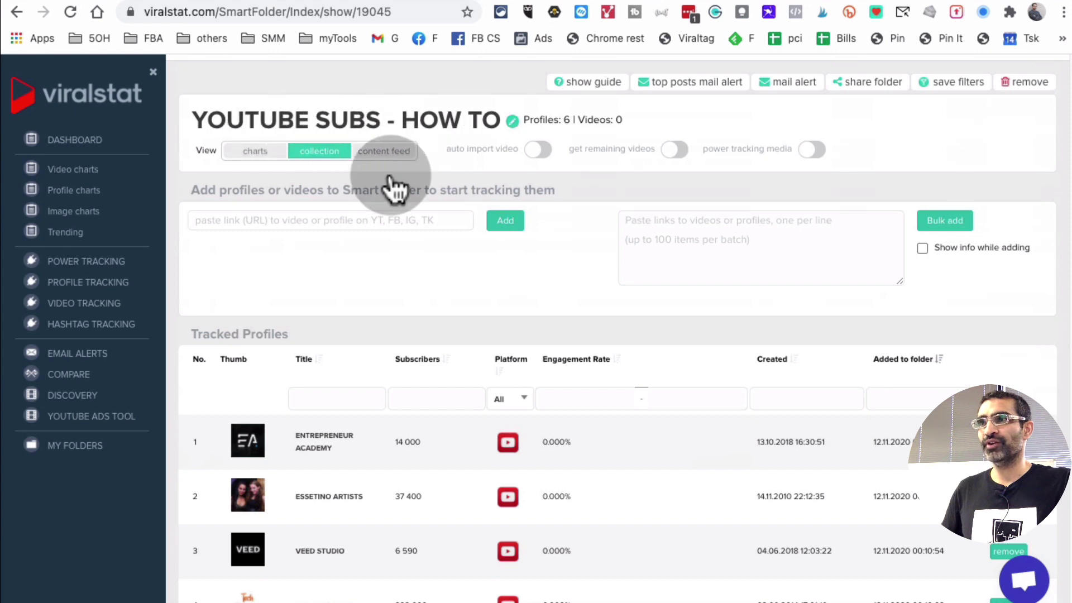
scroll(448, 292, "down", 5)
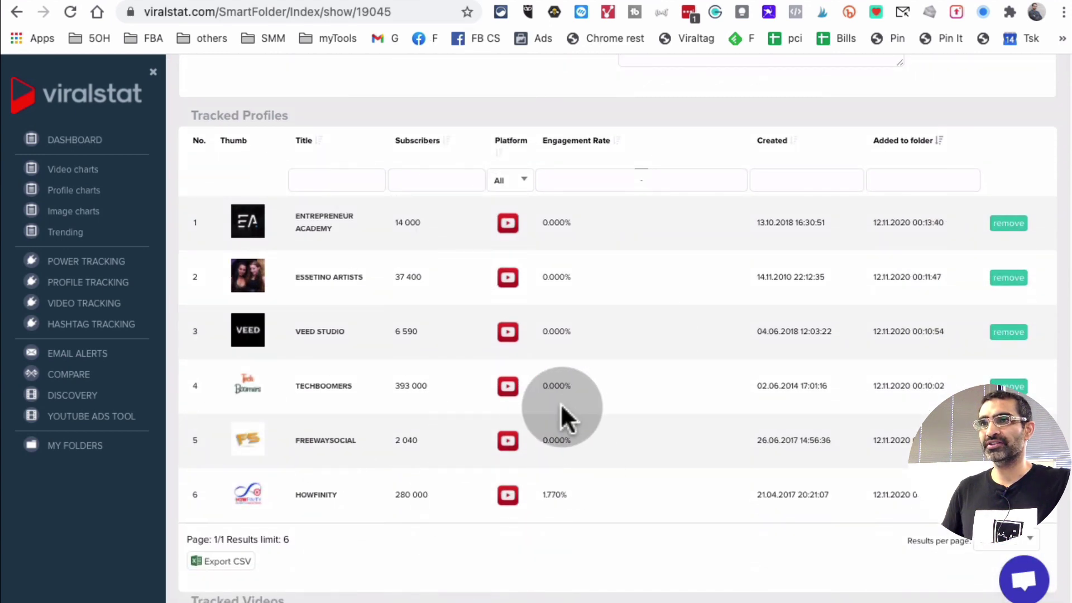
scroll(561, 422, "up", 5)
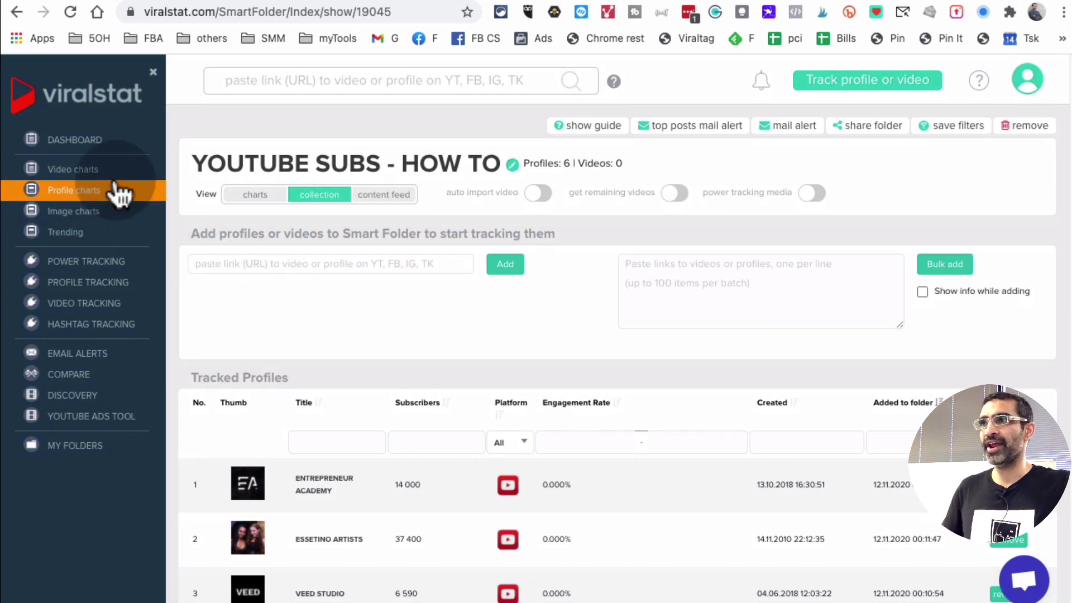
Paste the Social Media Examiner channel link into the Dashboard link search field
left_click(106, 147)
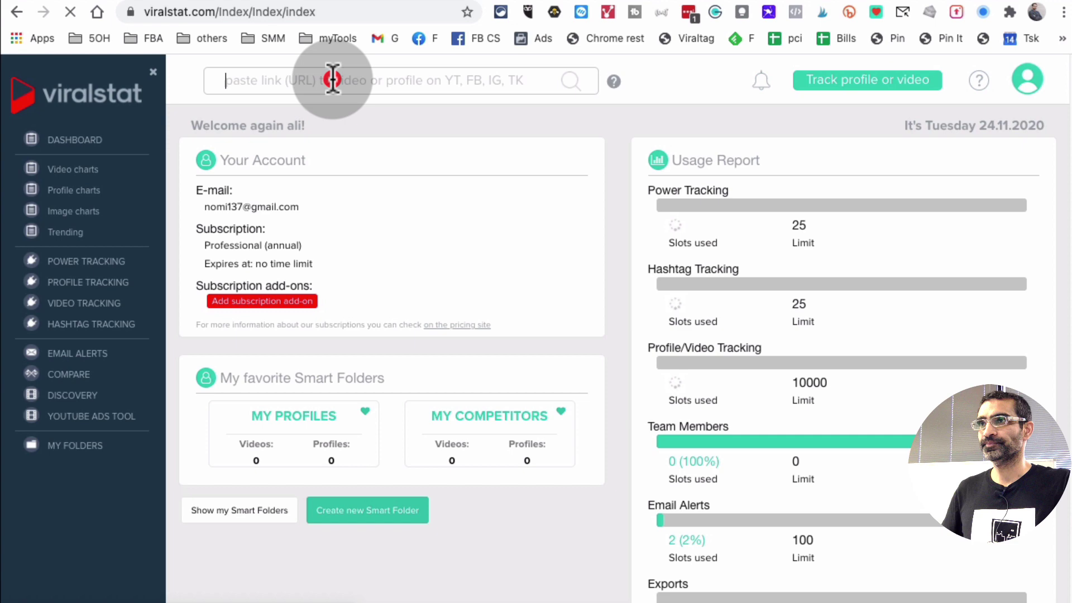
left_click(333, 80)
type("https://www.youtube.com/user/socialmediaexaminer")
left_click(612, 81)
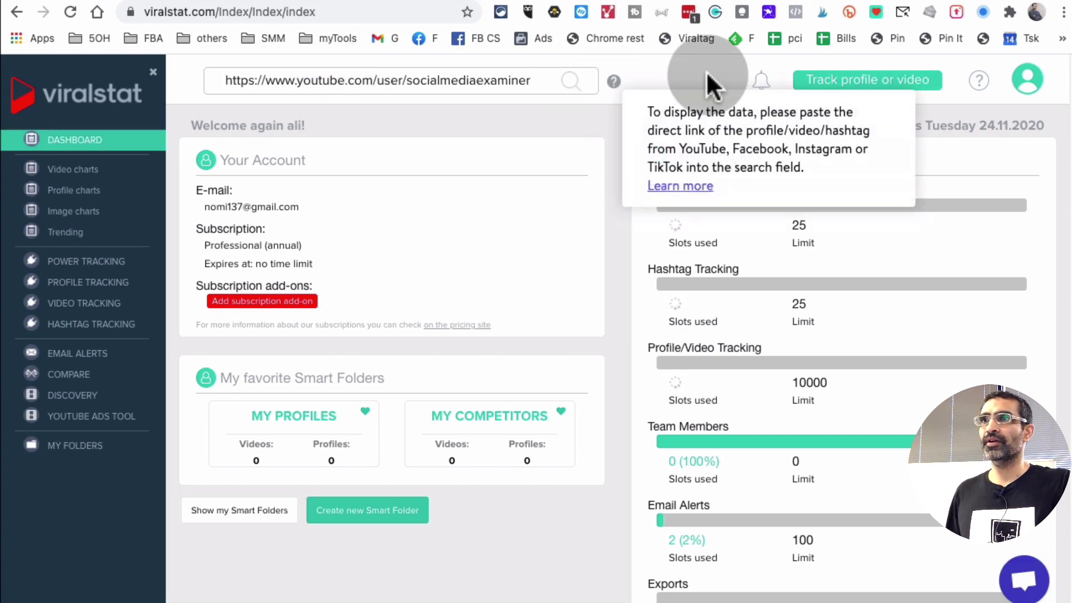
right_click(819, 70)
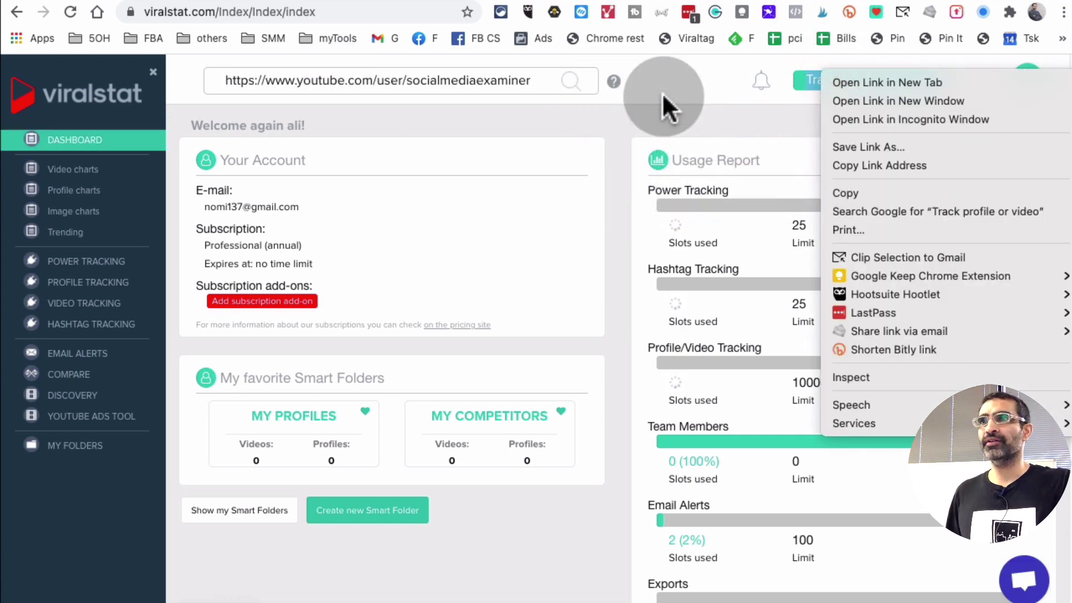
left_click(662, 93)
On the Track profile page, check the Smart Folder list and paste the channel link
left_click(815, 80)
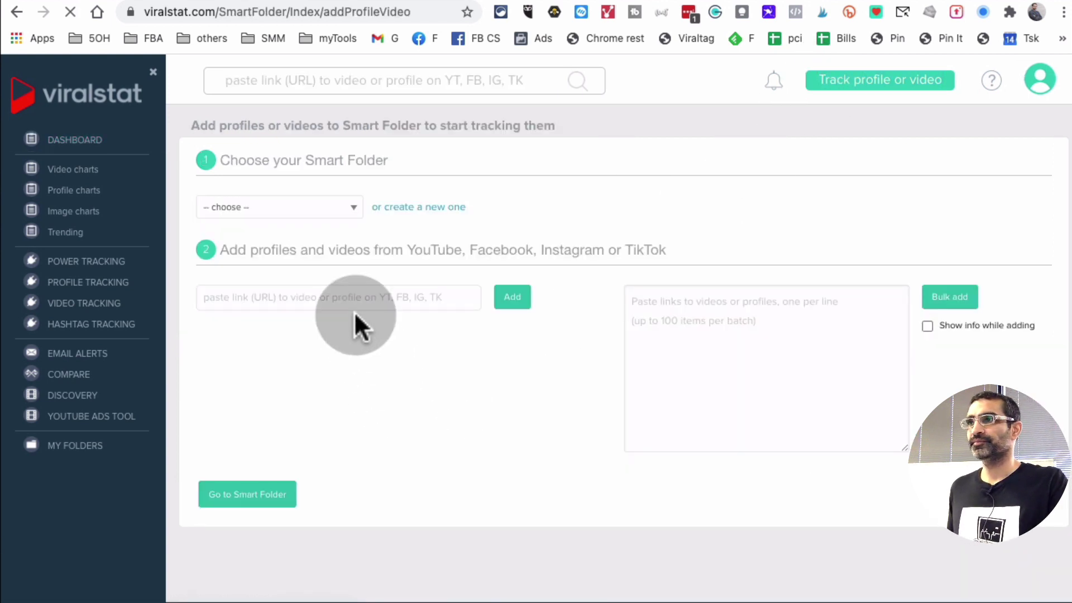
left_click(326, 207)
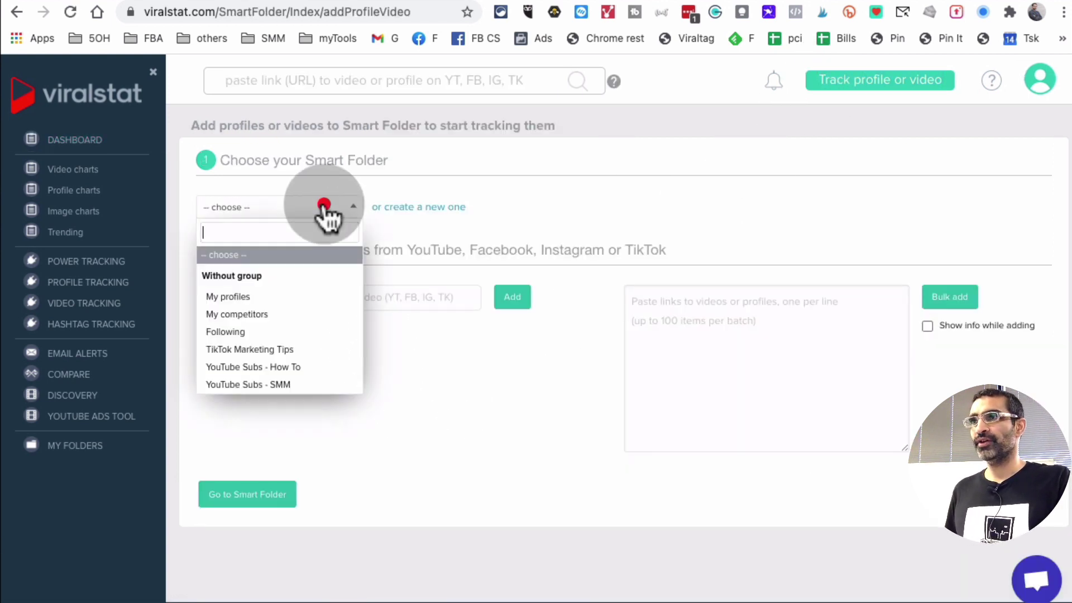
left_click(403, 418)
left_click(380, 291)
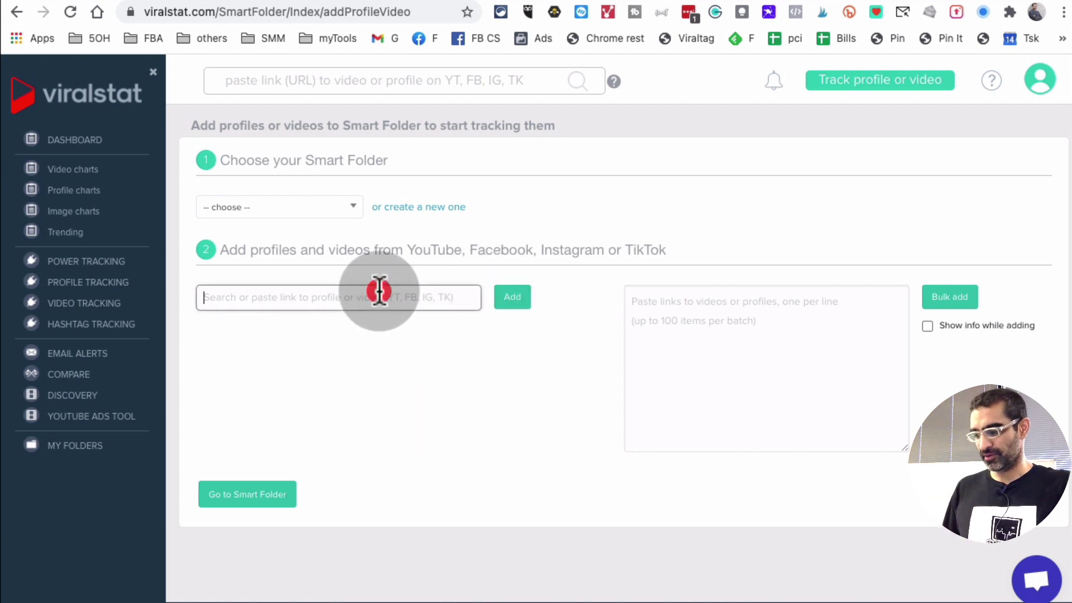
type("https://www.youtube.com/user/socialmediaexaminer")
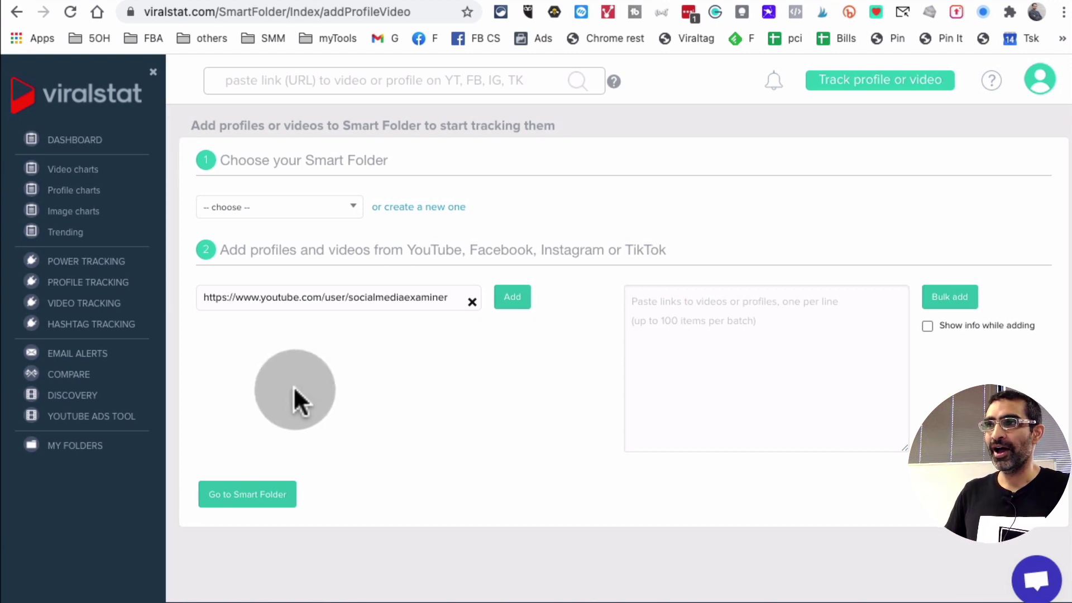
Open the TikTok Marketing Tips smart folder and scroll through its tracked profiles
left_click(109, 446)
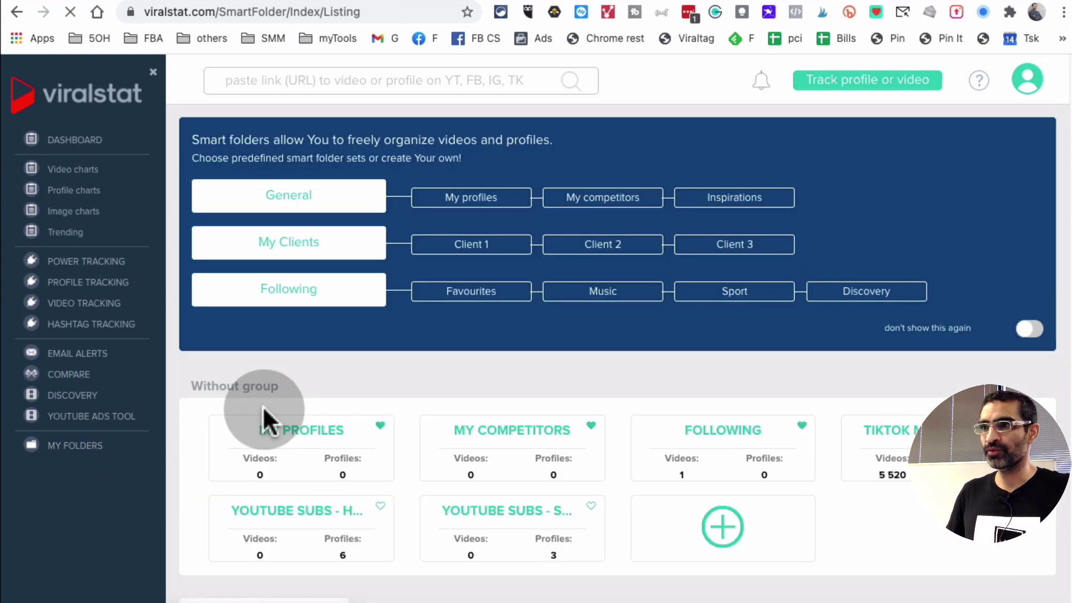
scroll(705, 301, "down", 2)
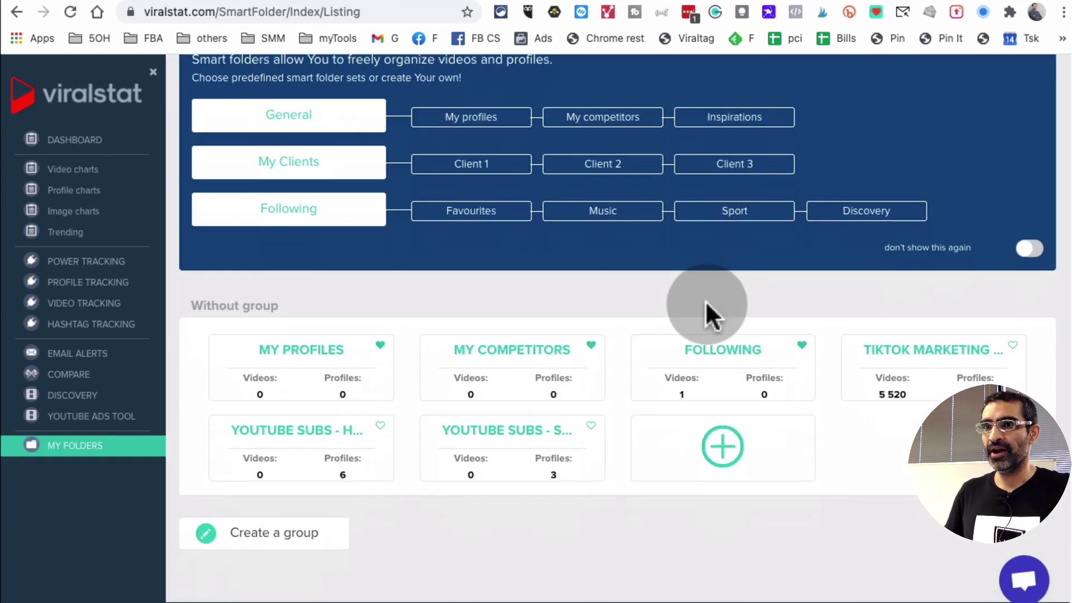
left_click(852, 371)
left_click(894, 357)
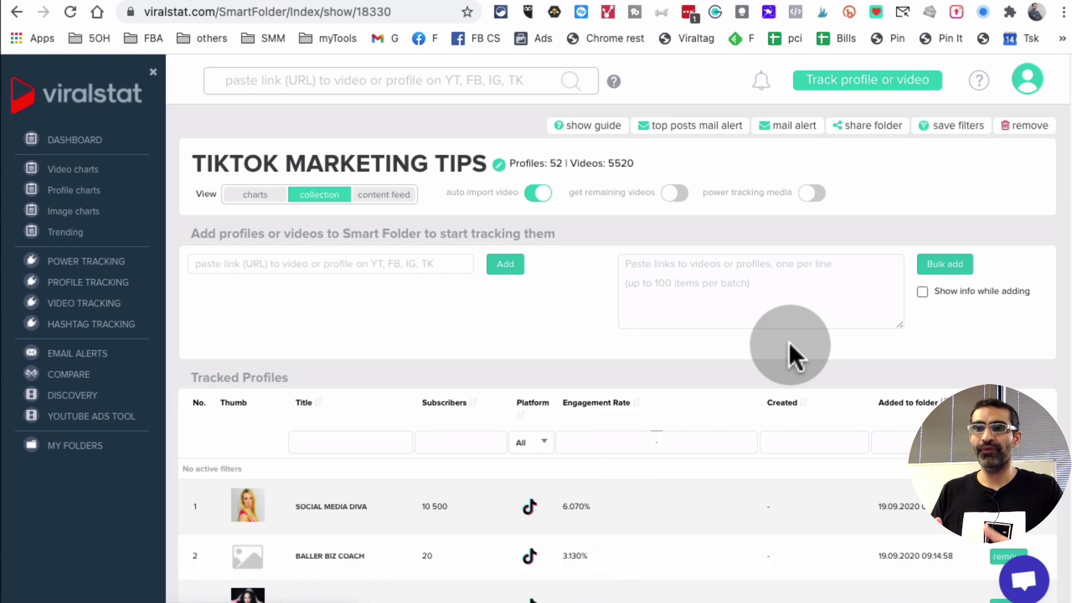
scroll(789, 341, "down", 4)
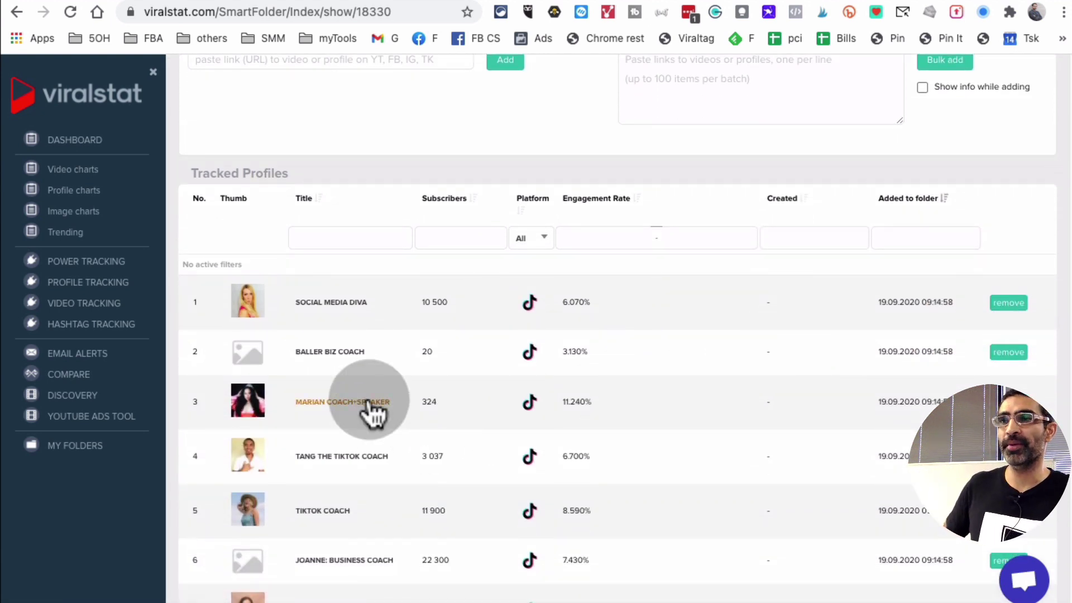
scroll(373, 412, "down", 3)
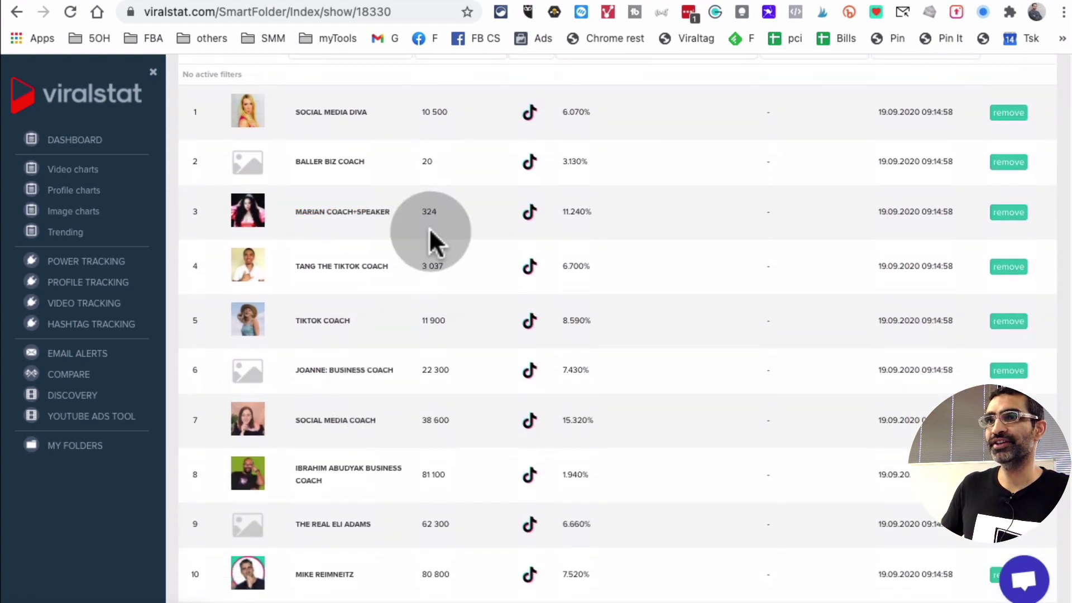
scroll(433, 237, "down", 1)
scroll(430, 230, "down", 20)
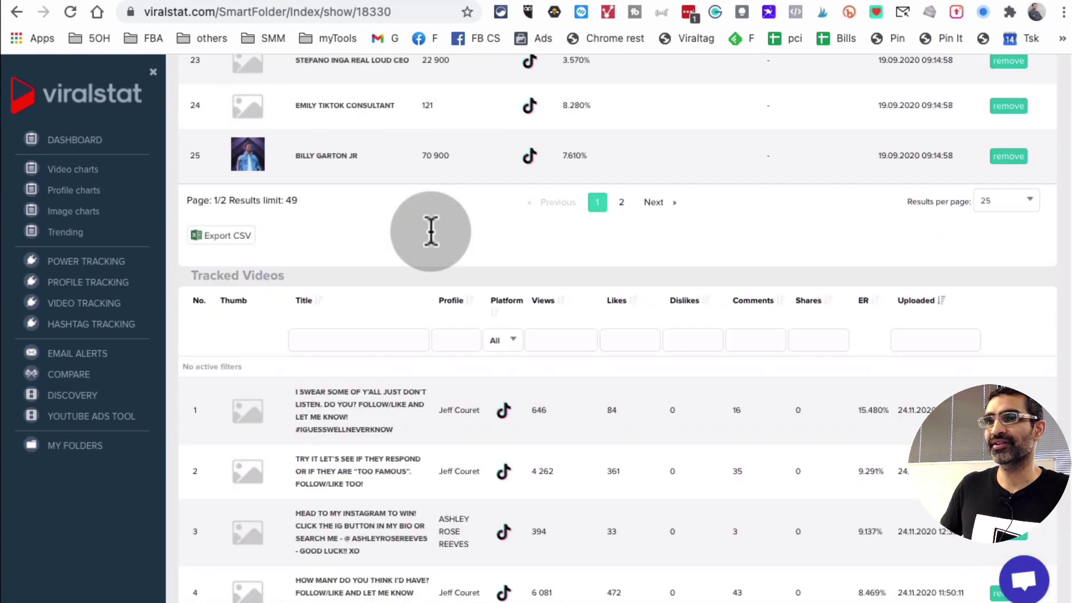
scroll(429, 226, "up", 20)
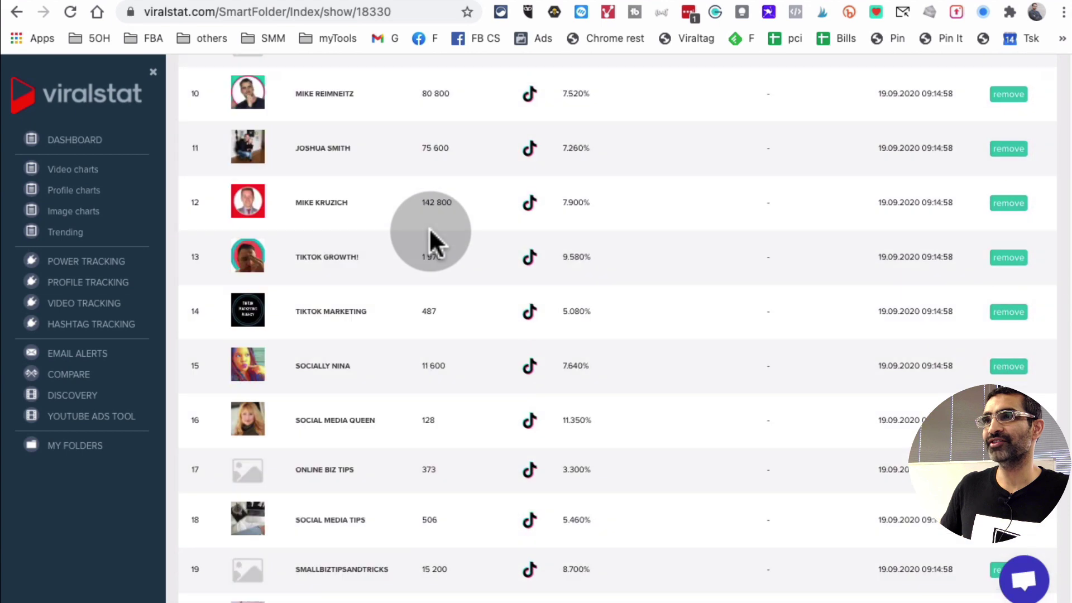
scroll(434, 223, "up", 11)
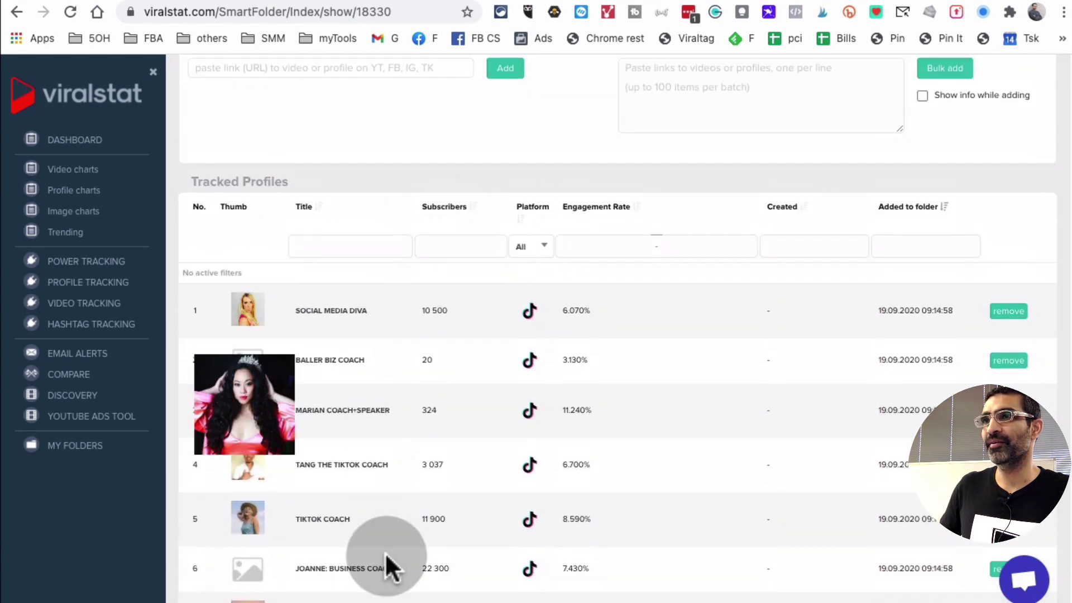
Check the platform filter without changing it and scroll the table to rows 5–15
left_click(547, 247)
left_click(554, 139)
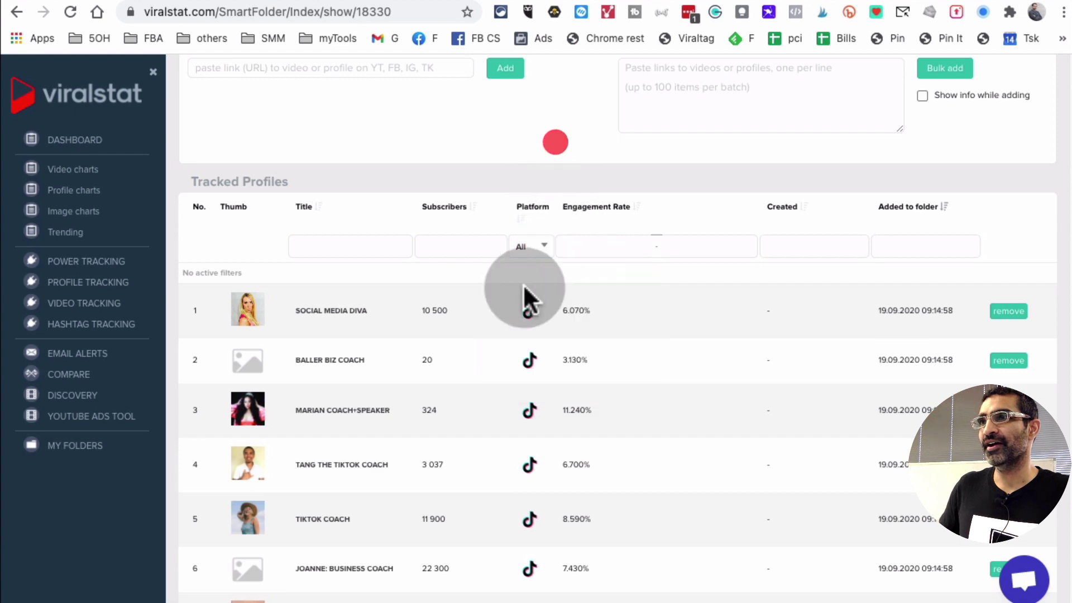
left_click(565, 309)
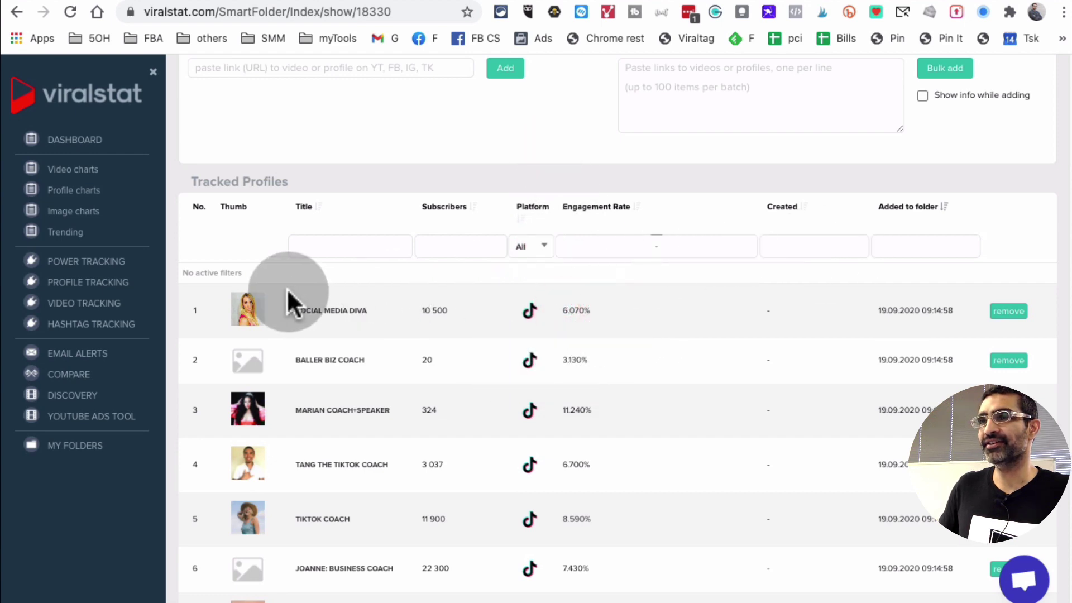
scroll(564, 393, "down", 5)
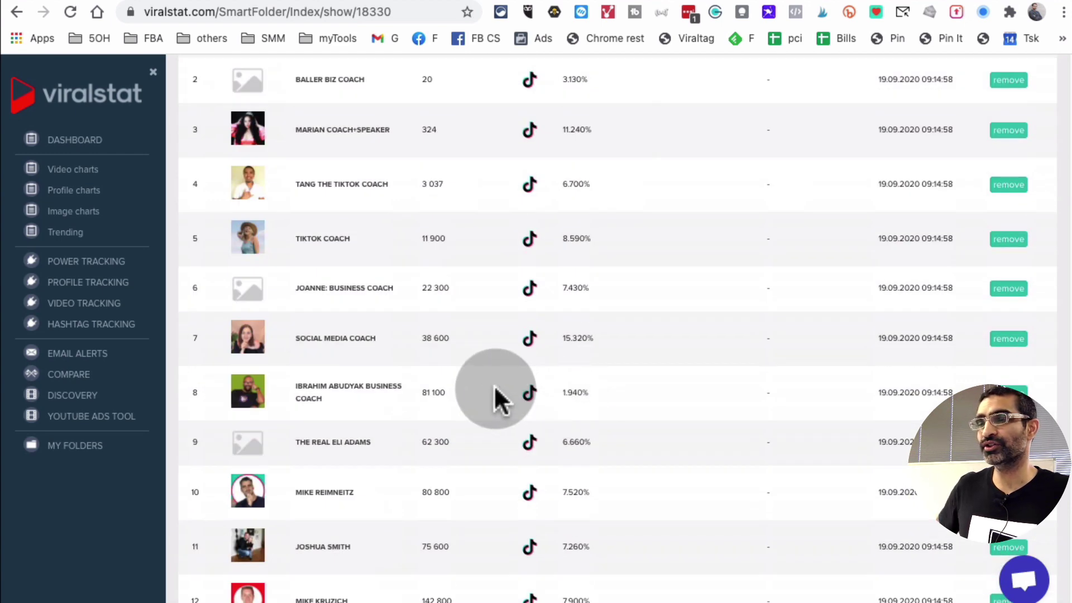
scroll(493, 385, "down", 2)
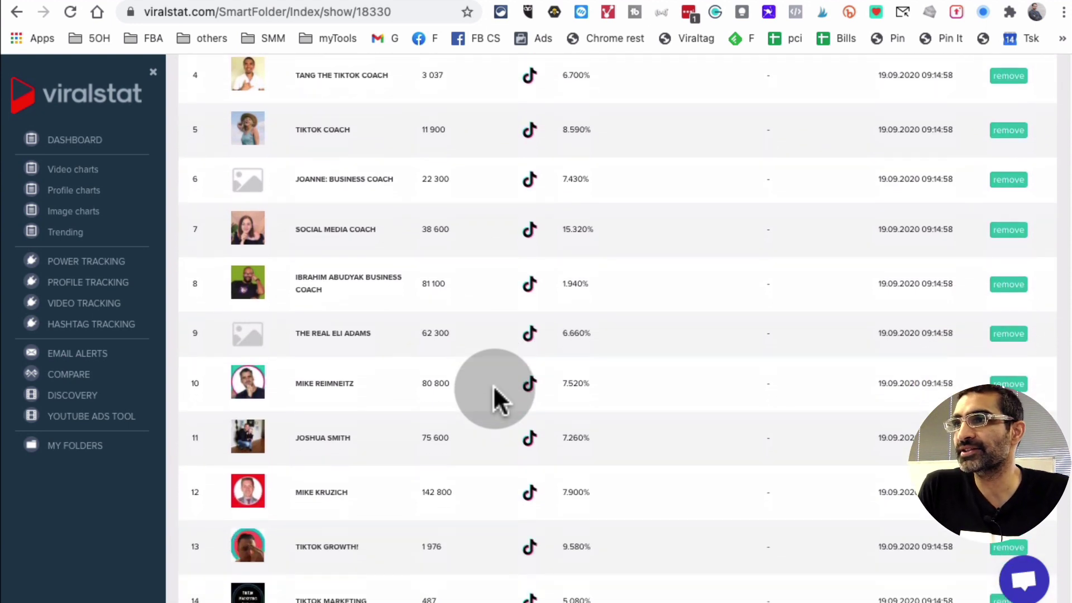
scroll(493, 384, "down", 1)
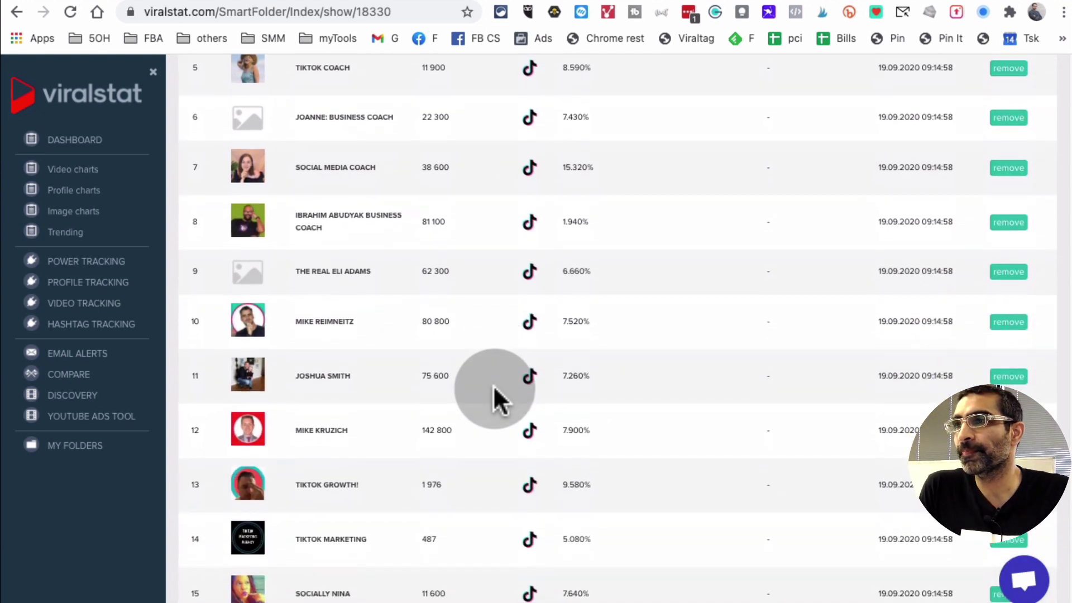
left_click(315, 420)
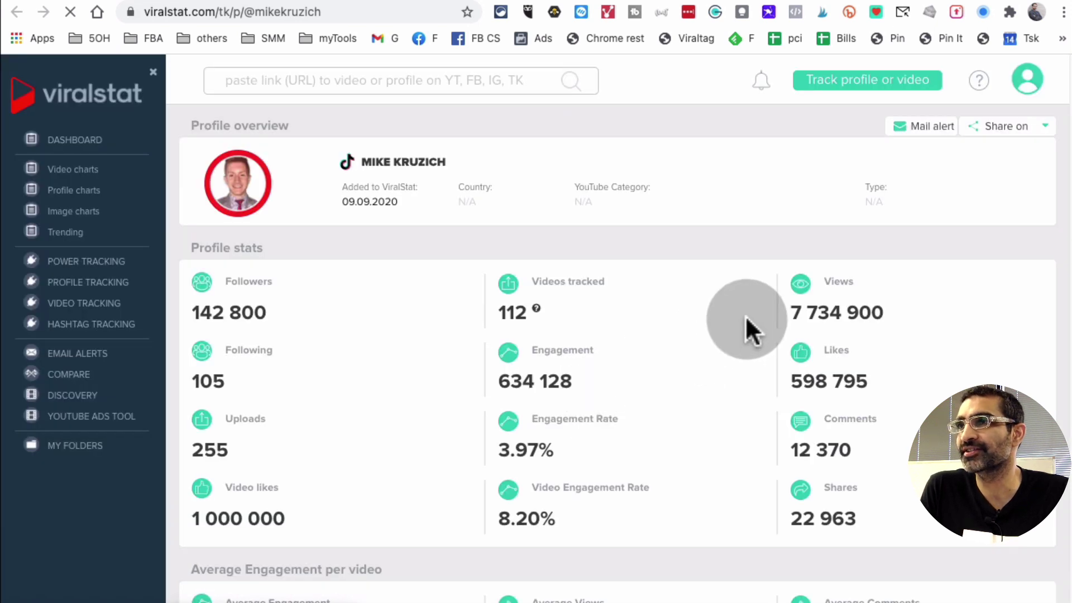
scroll(620, 315, "down", 10)
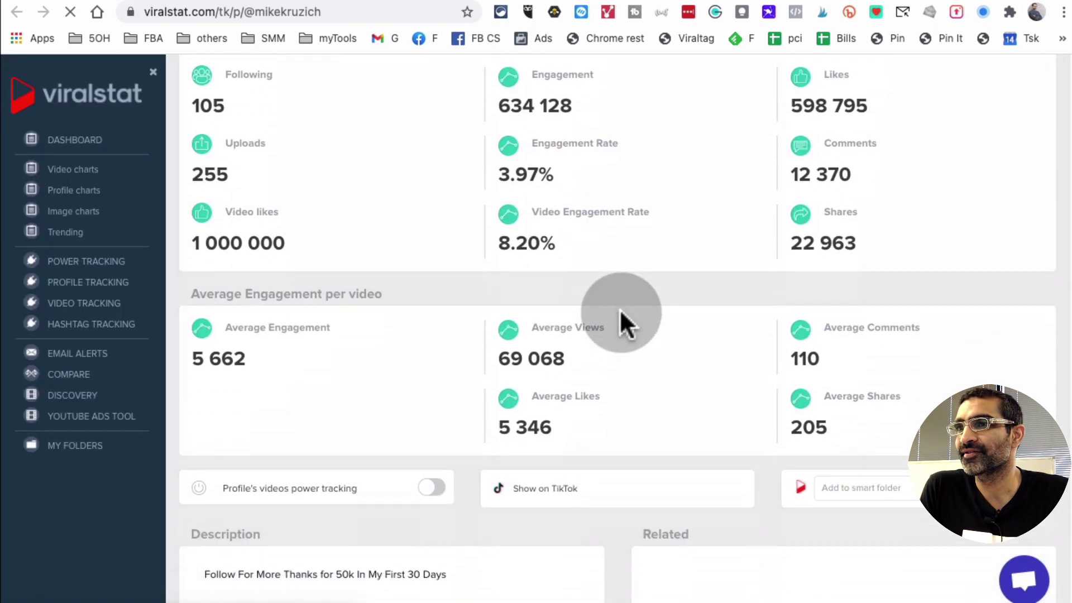
scroll(620, 309, "down", 5)
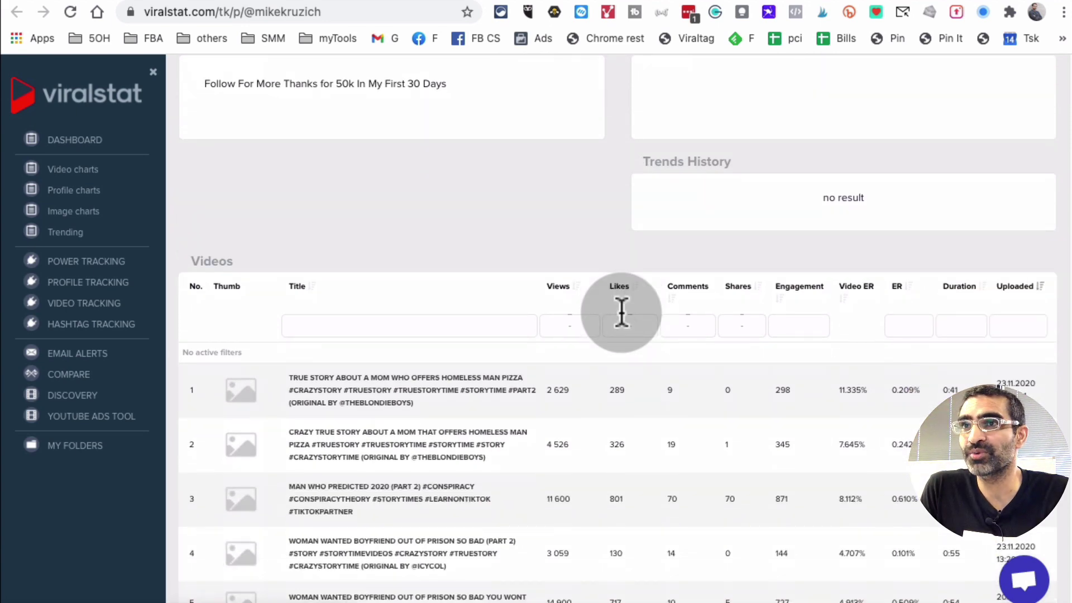
scroll(620, 312, "down", 10)
scroll(621, 311, "down", 10)
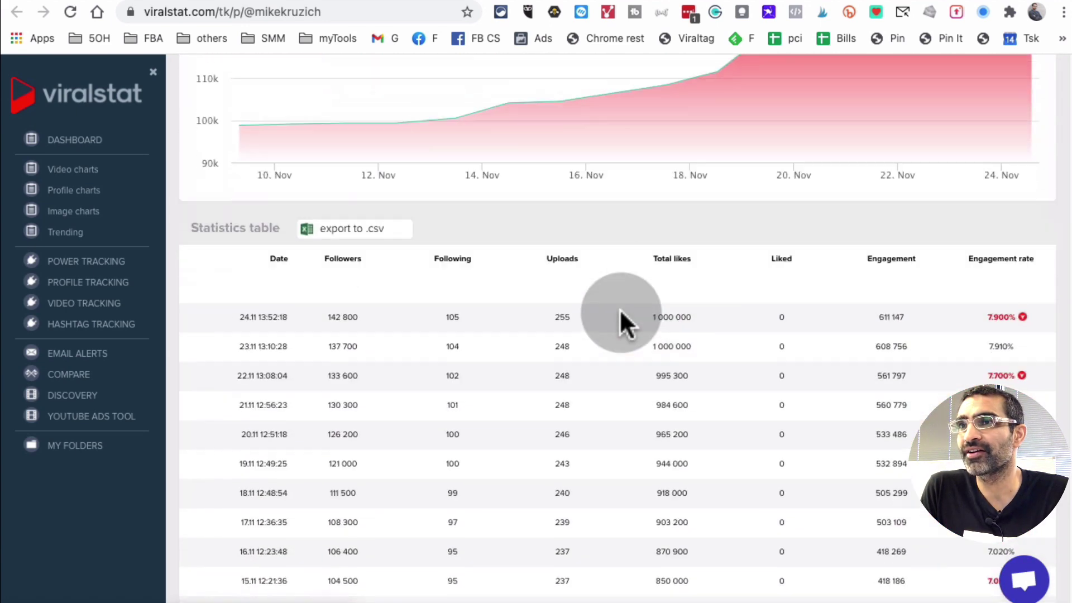
scroll(619, 309, "down", 1)
scroll(620, 310, "up", 5)
scroll(620, 310, "down", 15)
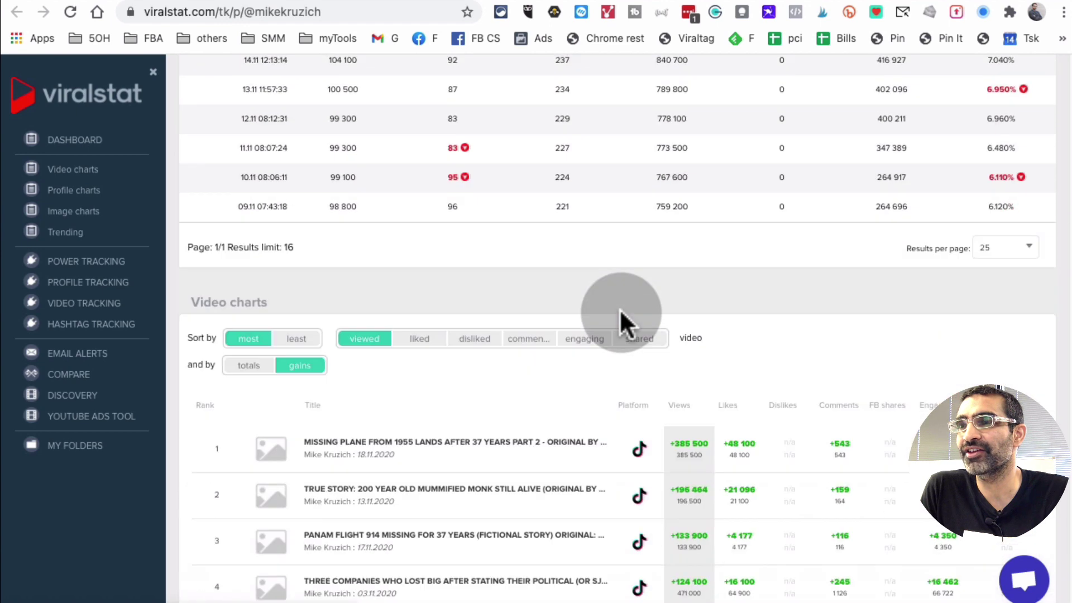
scroll(620, 310, "down", 4)
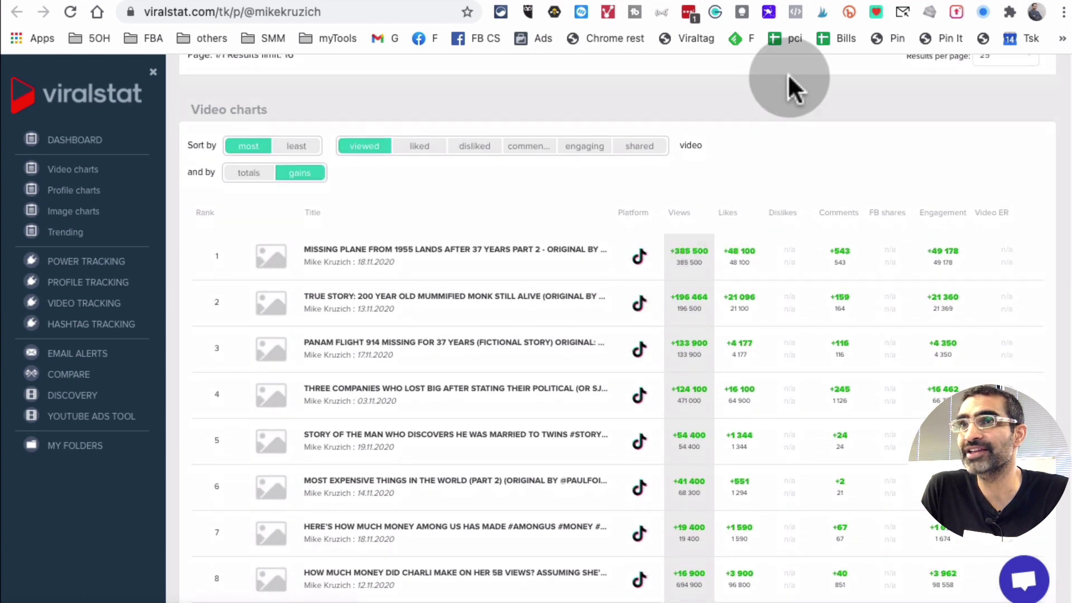
left_click(947, 156)
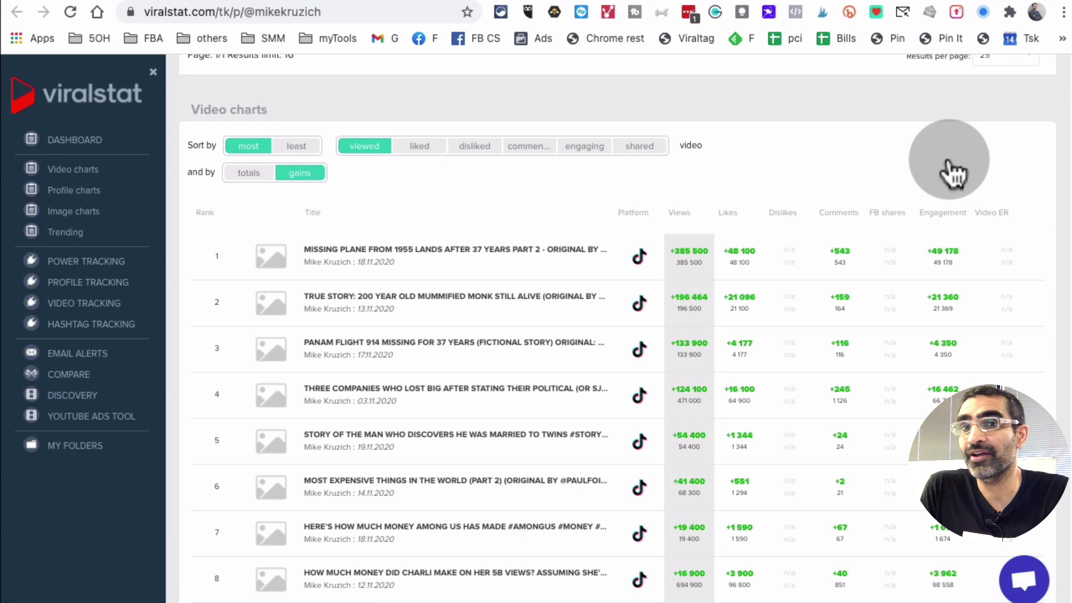
scroll(766, 283, "down", 18)
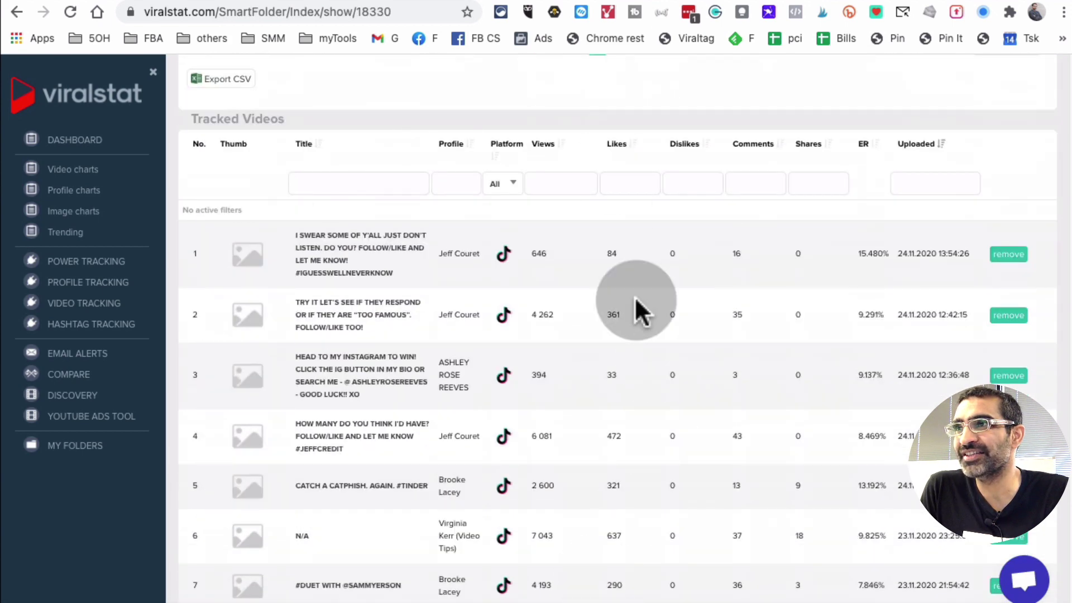
left_click_drag(204, 118, 264, 120)
scroll(370, 162, "up", 8)
scroll(369, 161, "up", 15)
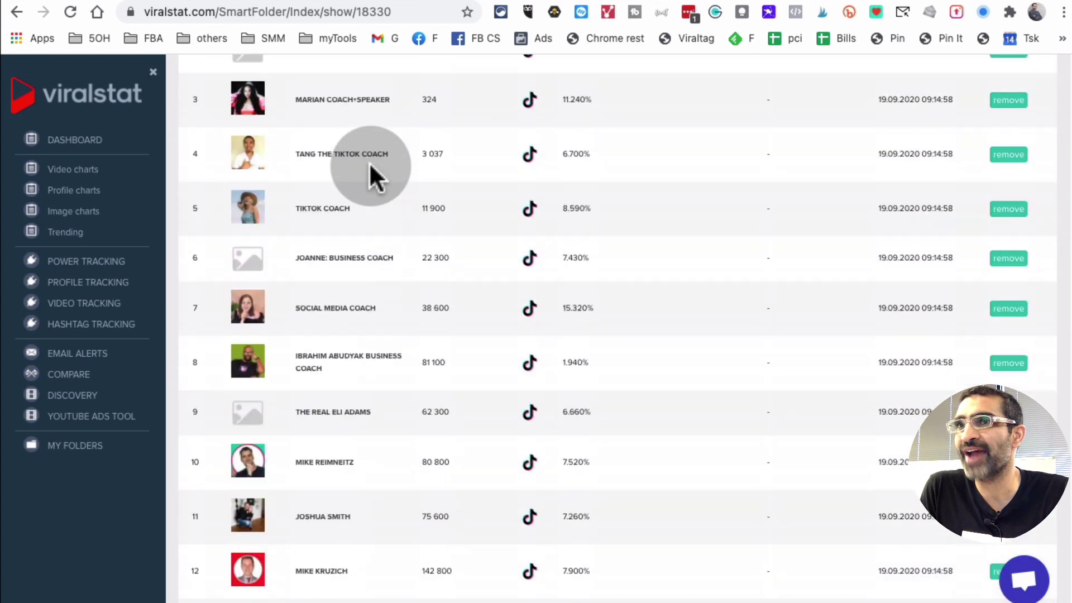
left_click_drag(218, 204, 319, 191)
scroll(342, 221, "down", 5)
scroll(341, 213, "down", 20)
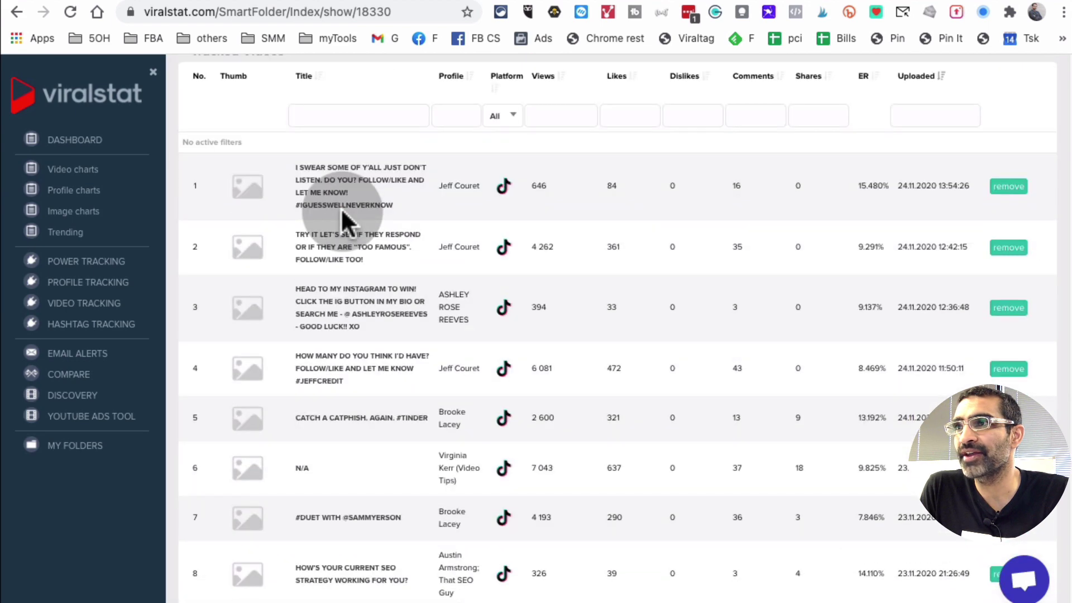
scroll(342, 213, "up", 2)
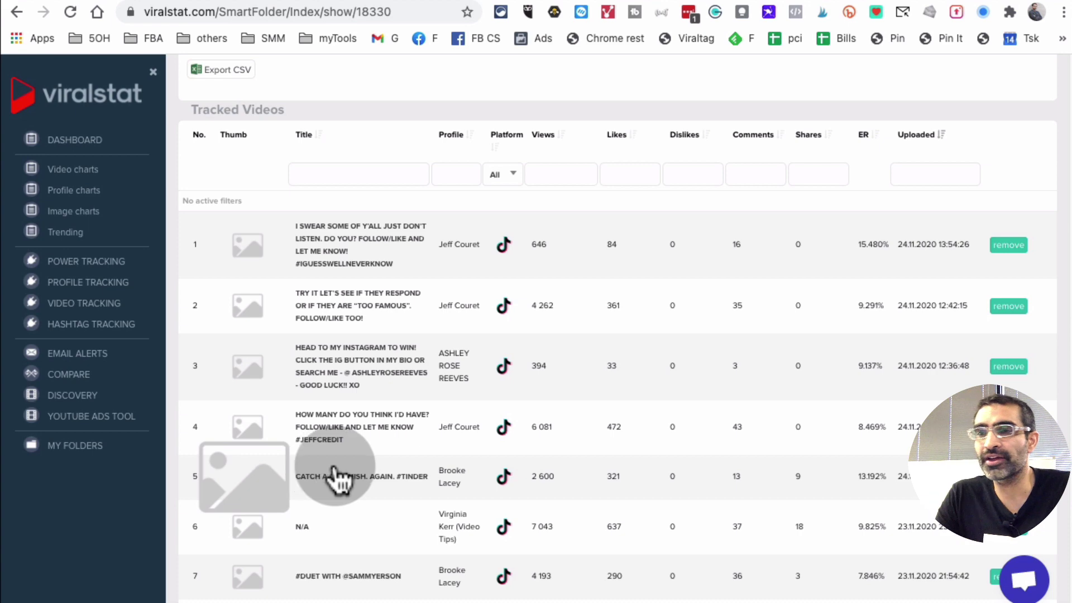
mouse_move(237, 435)
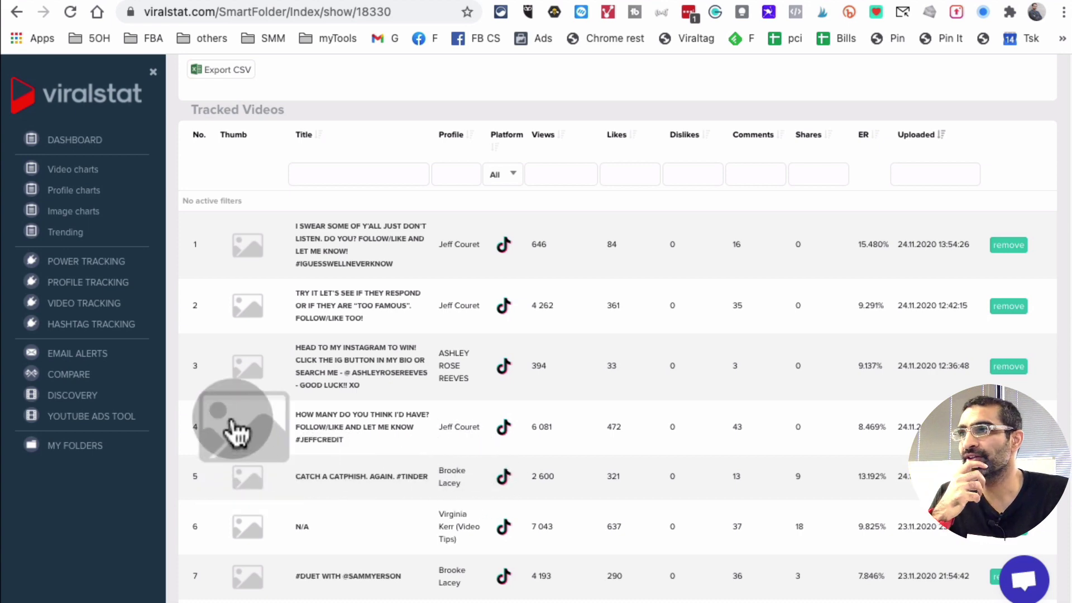
scroll(145, 433, "left", 3)
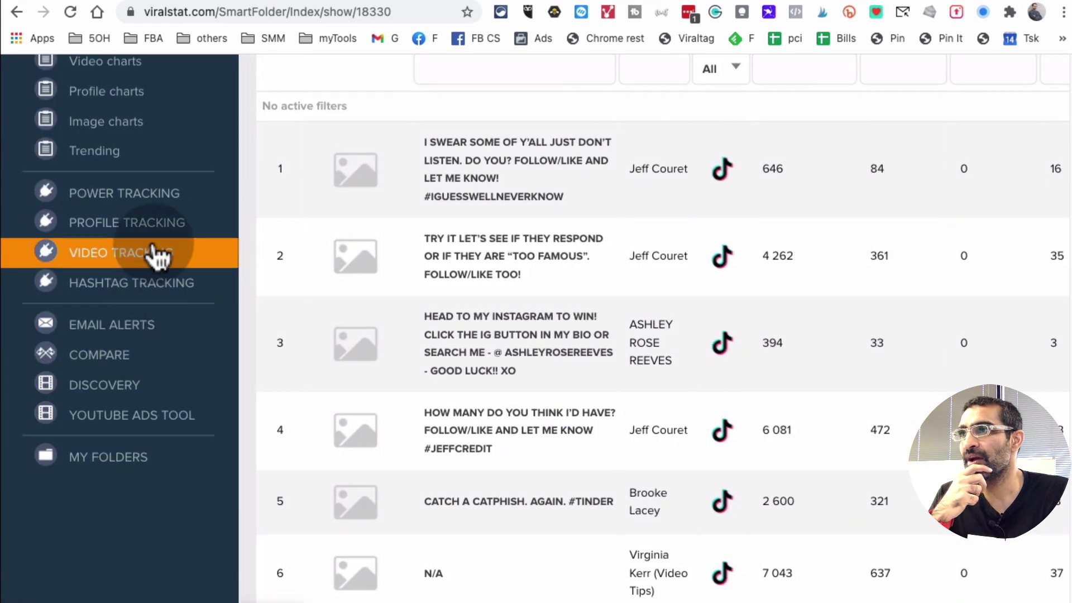
Open PROFILE TRACKING and scroll through the table of all tracked profiles
left_click(160, 232)
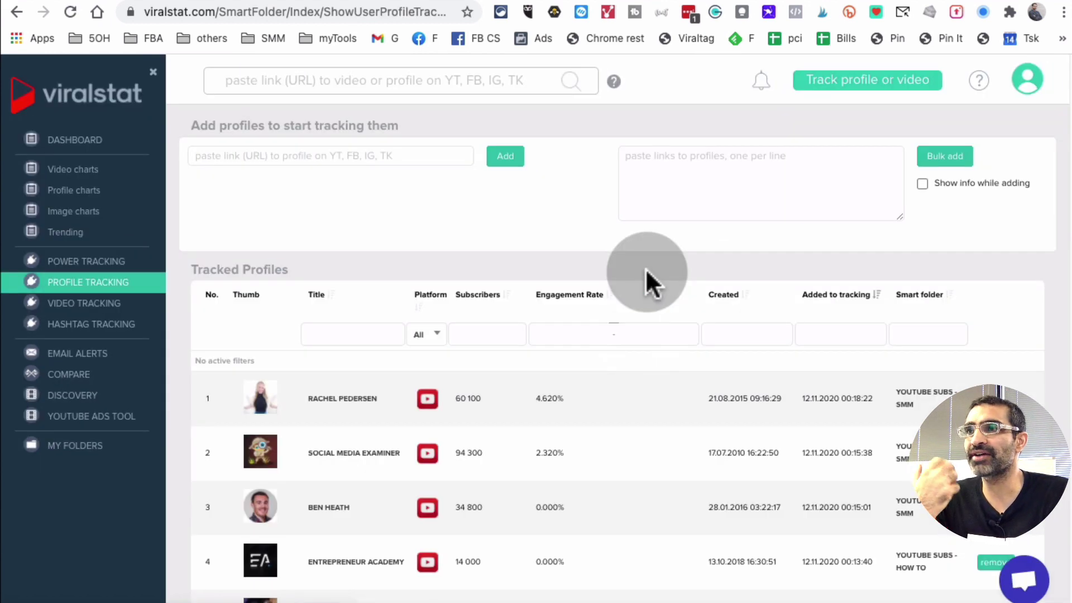
scroll(430, 276, "down", 2)
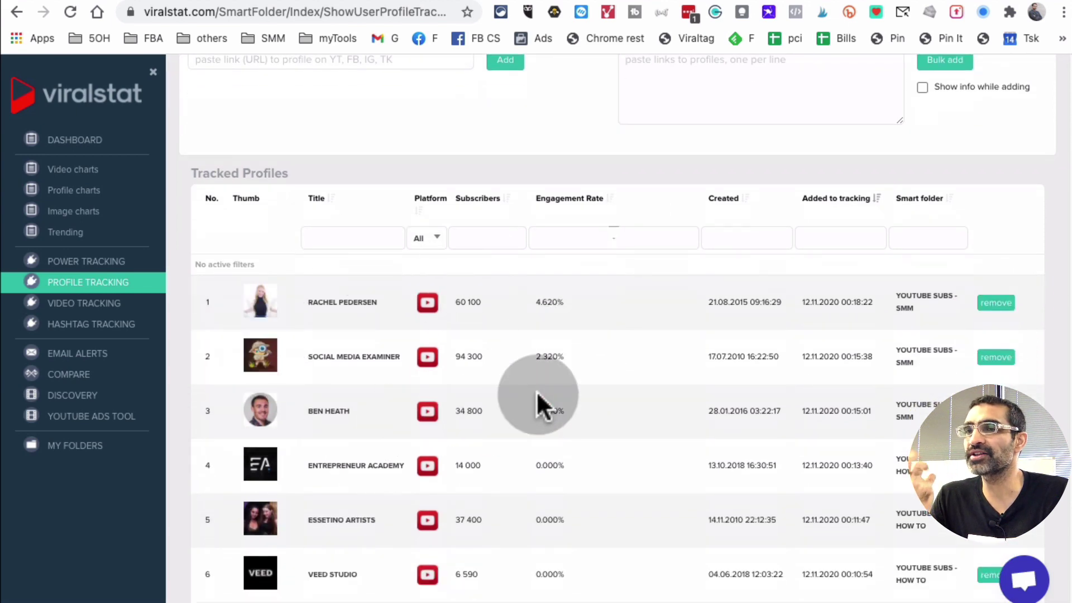
scroll(537, 398, "down", 8)
scroll(658, 381, "down", 2)
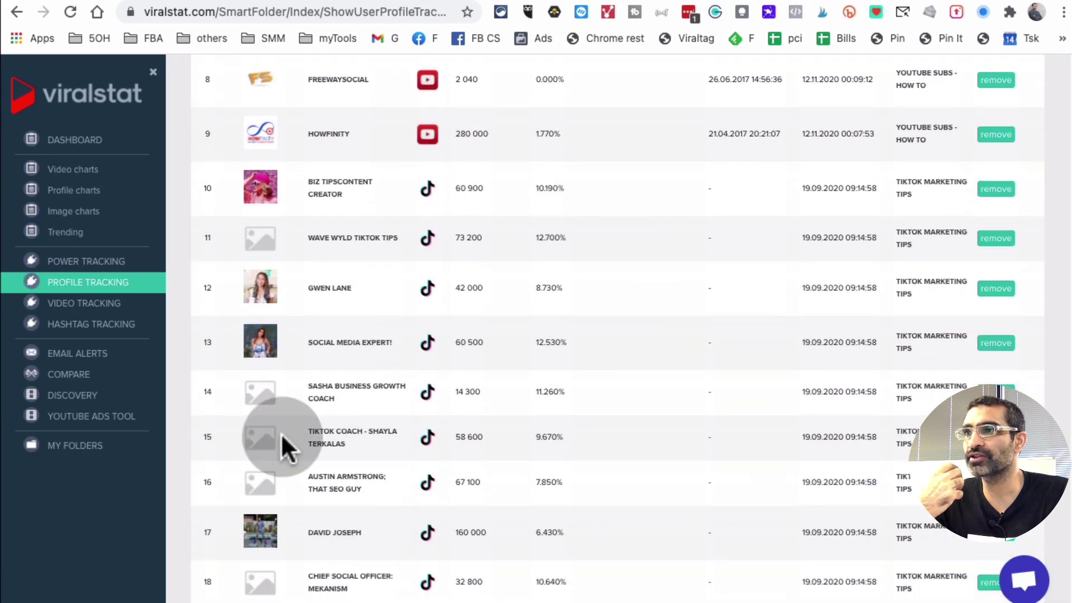
scroll(672, 296, "down", 6)
scroll(672, 296, "down", 2)
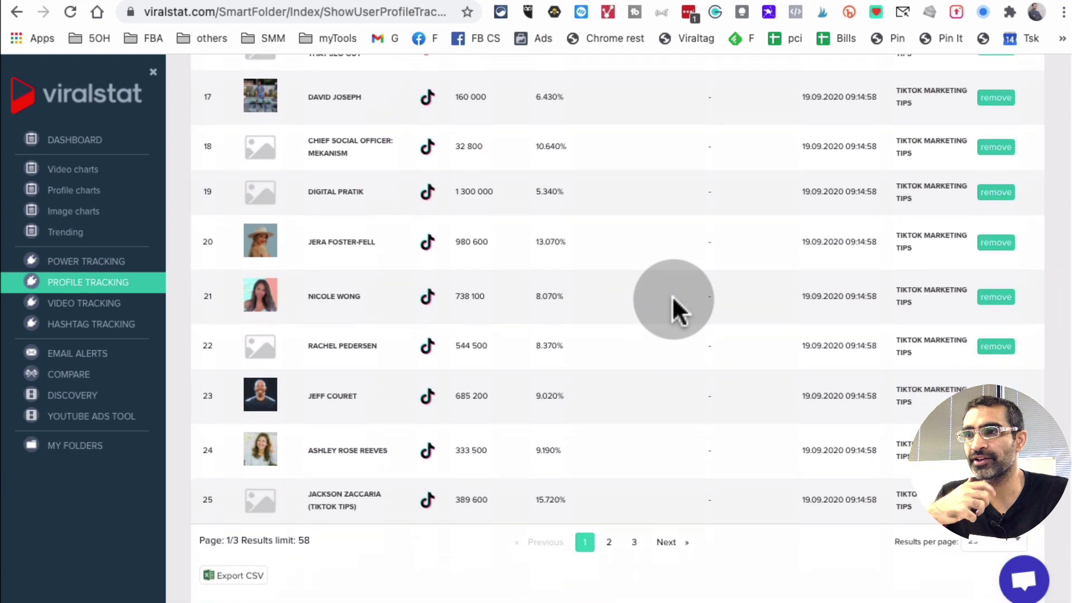
Open VIDEO TRACKING and scroll through the list of all tracked videos
left_click(78, 303)
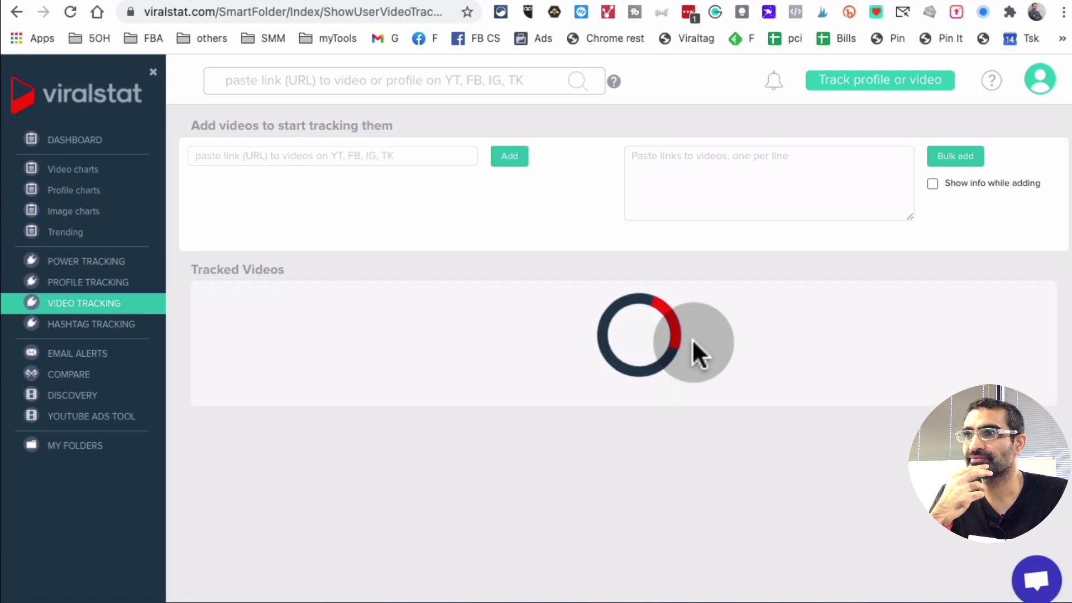
scroll(574, 341, "down", 3)
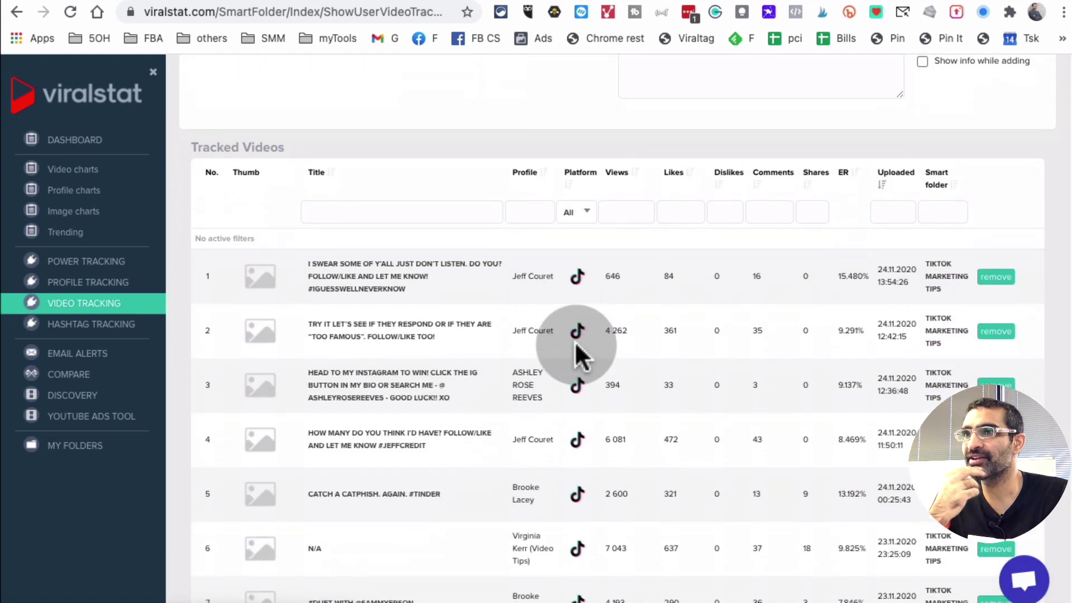
scroll(675, 339, "down", 3)
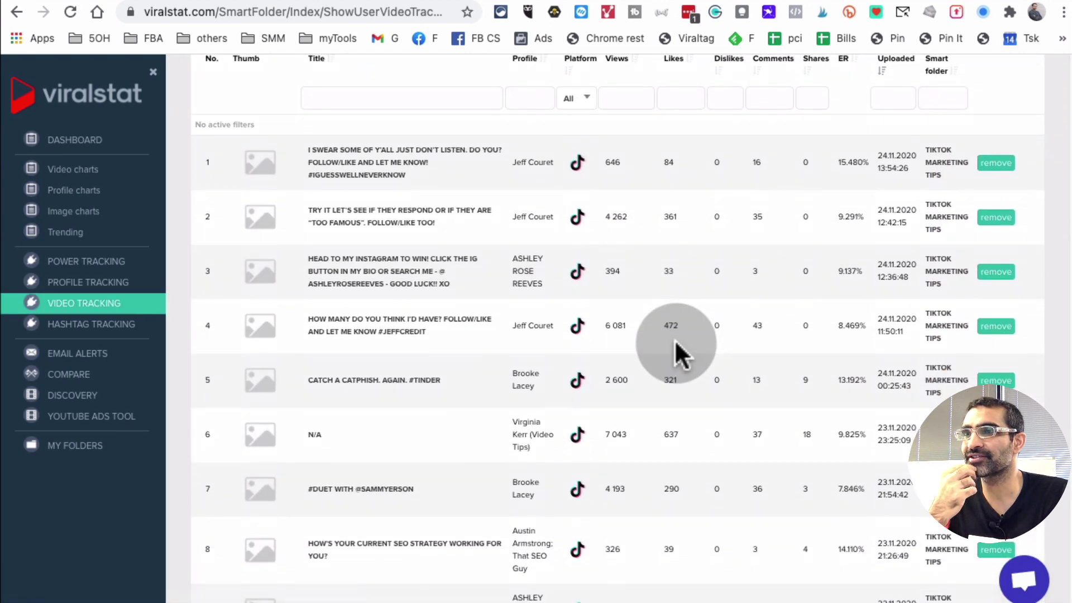
scroll(674, 339, "down", 1)
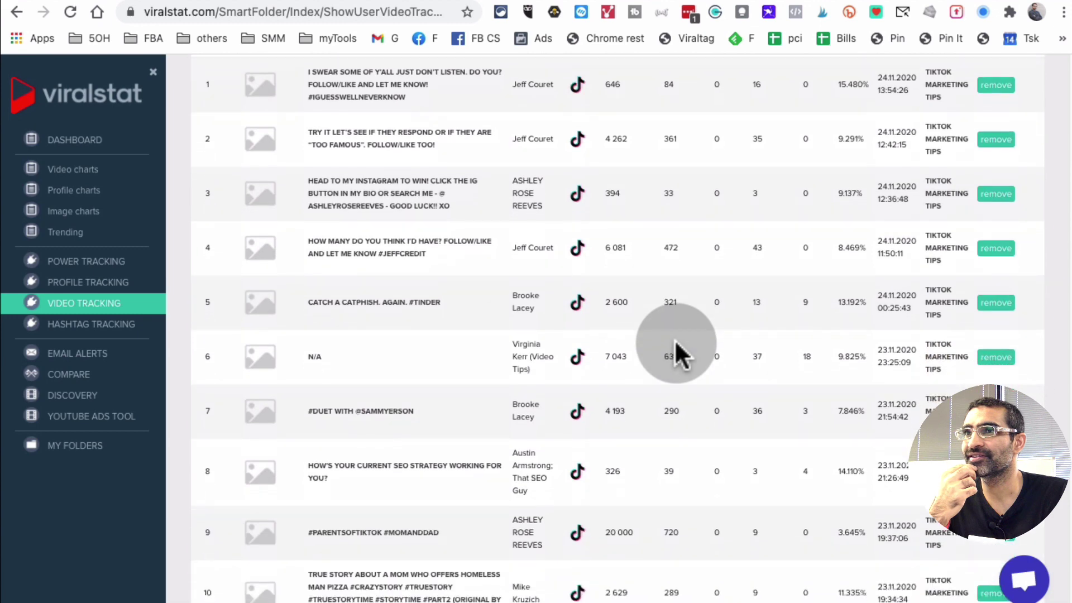
Review the Instagram giveaway video's Statistics and Views chart, then return to the tracked list
left_click(383, 187)
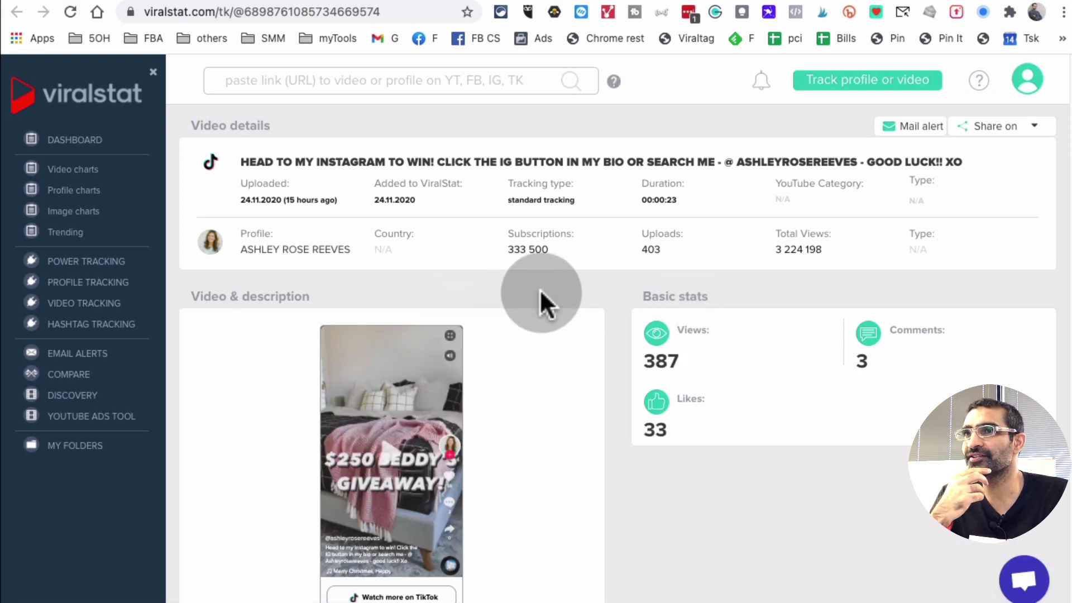
scroll(540, 289, "down", 5)
scroll(540, 289, "down", 5)
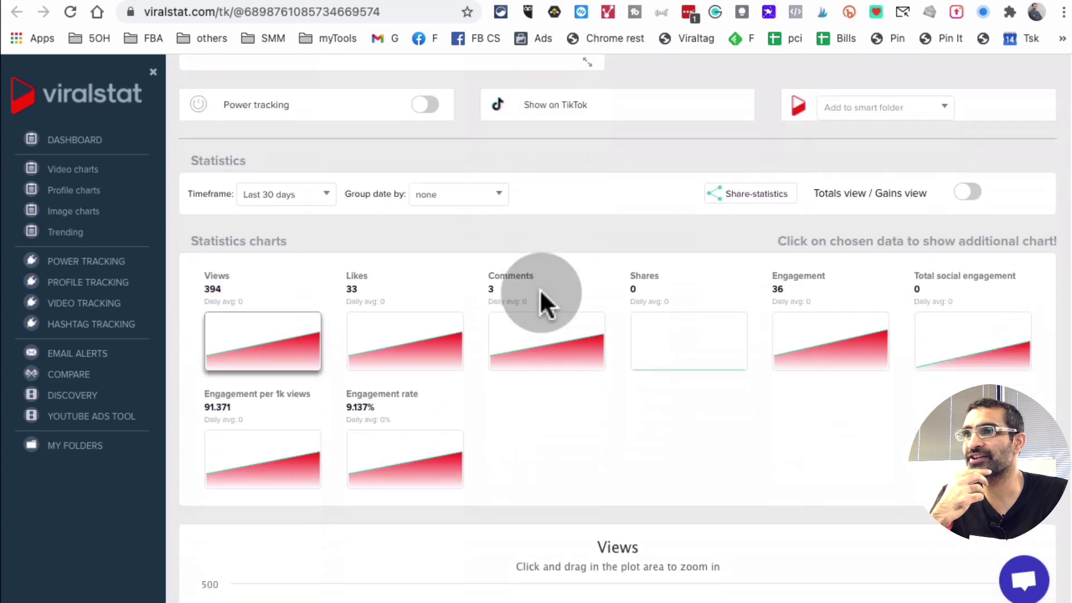
scroll(539, 290, "down", 7)
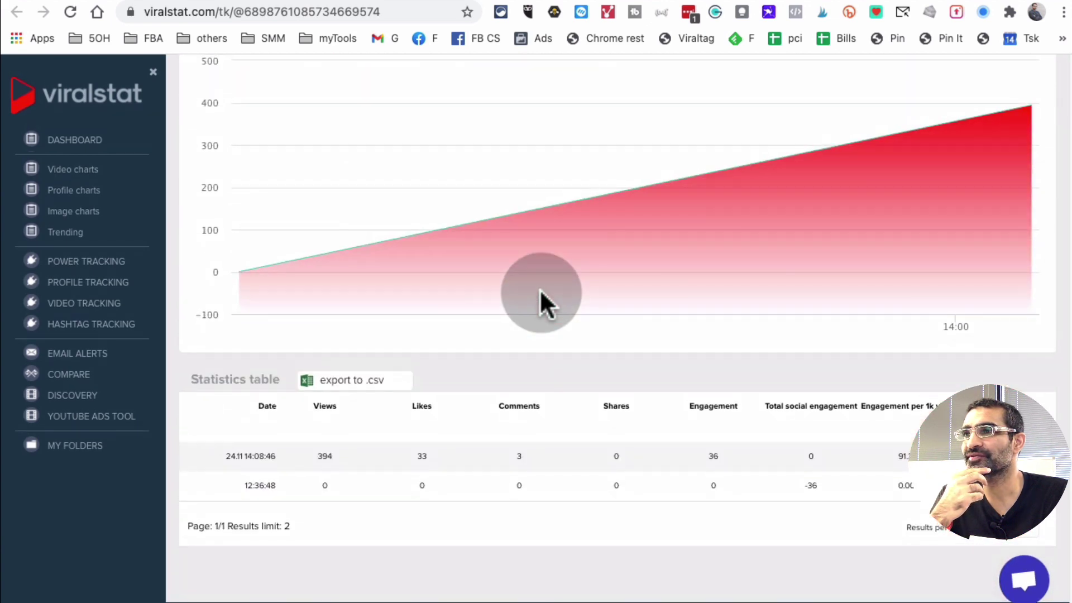
scroll(539, 289, "up", 12)
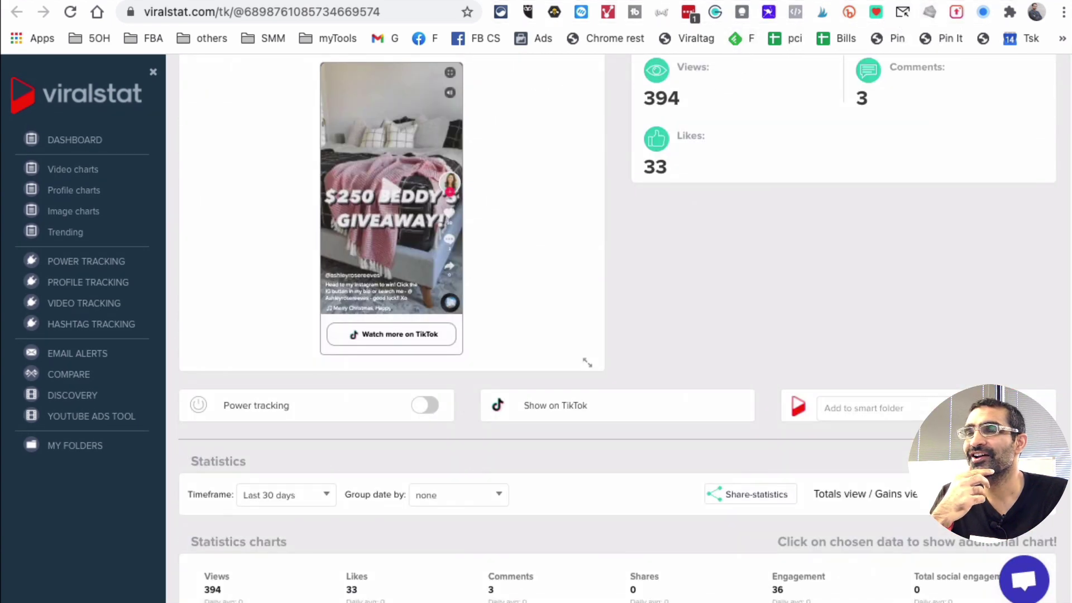
key("alt+Left")
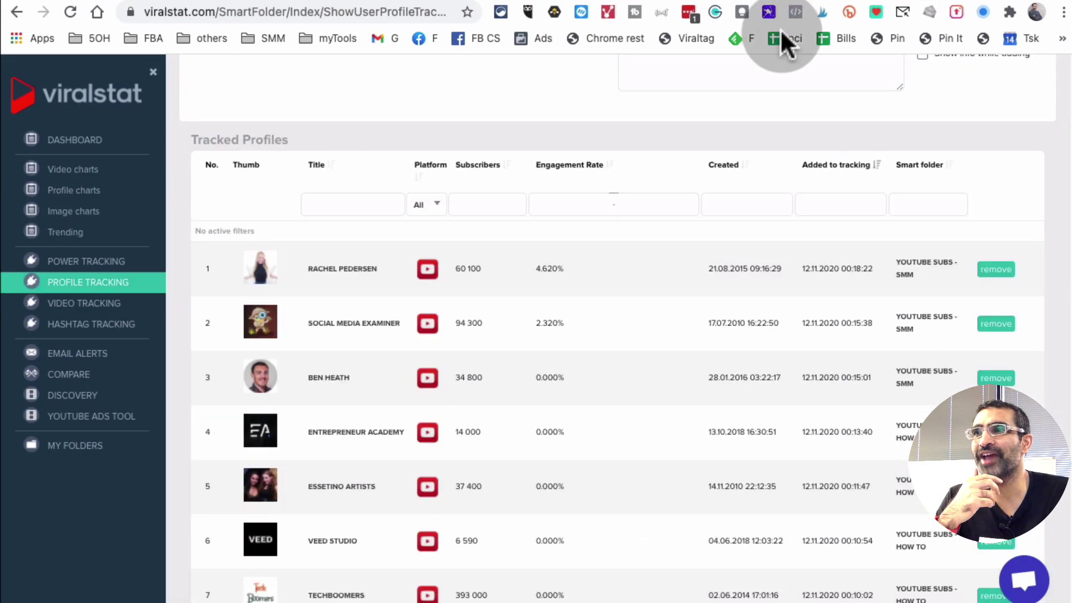
Scroll to the top of Profile Tracking, showing channels under the SMM and How To folders
scroll(541, 192, "up", 5)
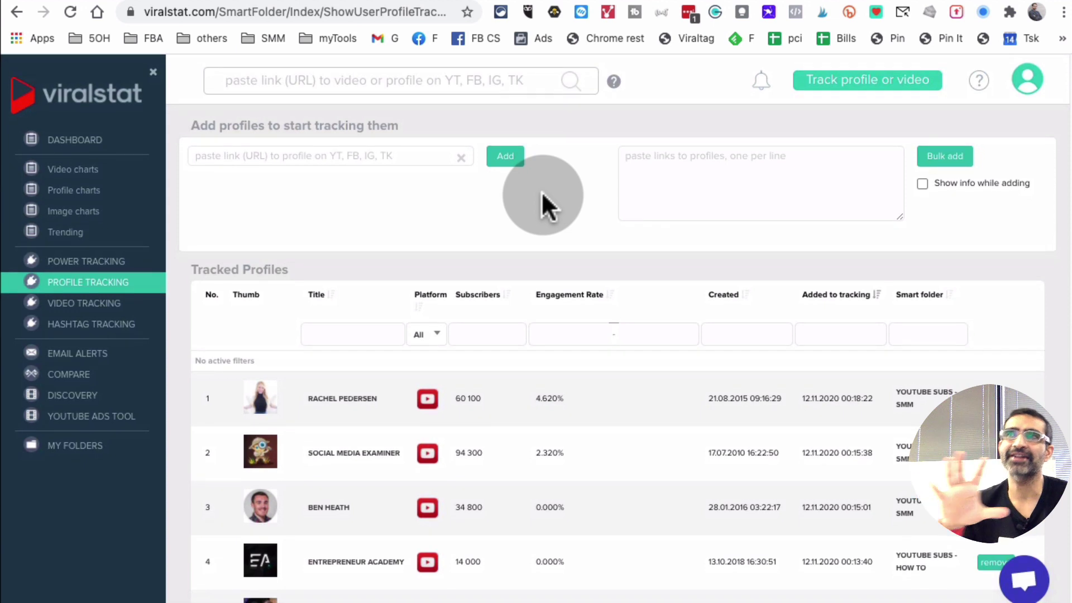